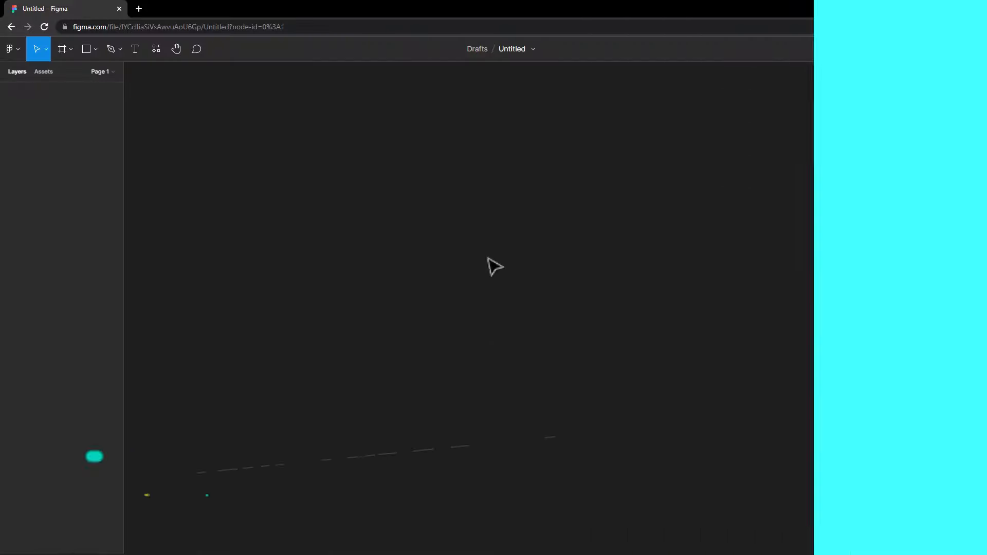
Rename the untitled draft file to 'profile'.
{"action": "double_click", "coordinate": [511, 49]}
{"action": "type", "text": "pro"}
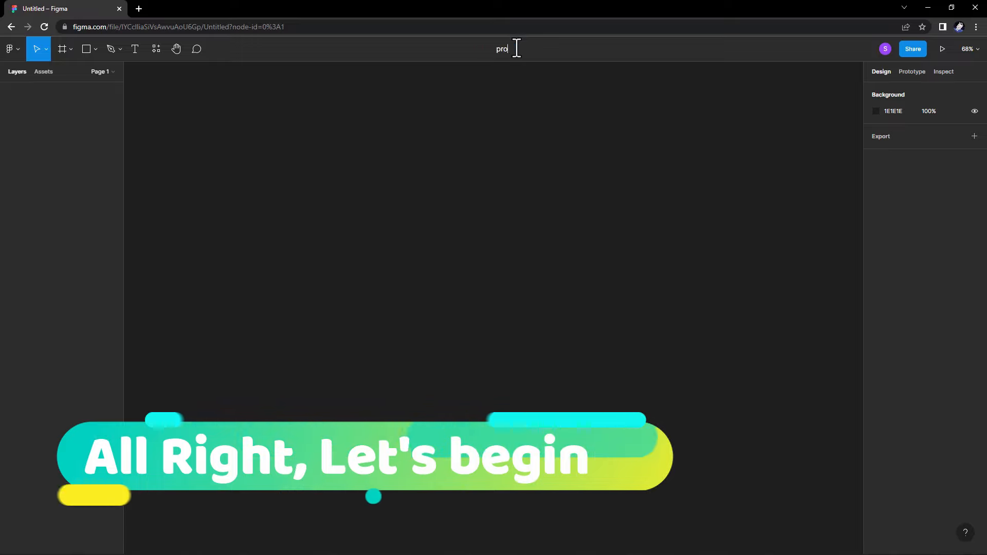
{"action": "type", "text": "fi"}
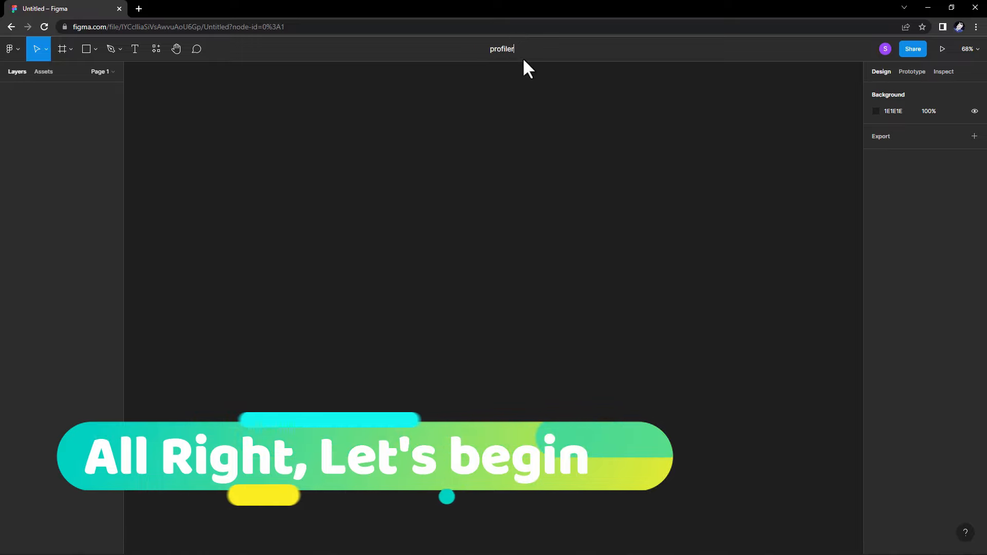
{"action": "type", "text": "ler"}
{"action": "key", "text": "BackSpace"}
{"action": "key", "text": "Return"}
Add a MacBook Pro 16" 1728×1117 frame, then delete it.
{"action": "left_click", "coordinate": [63, 49]}
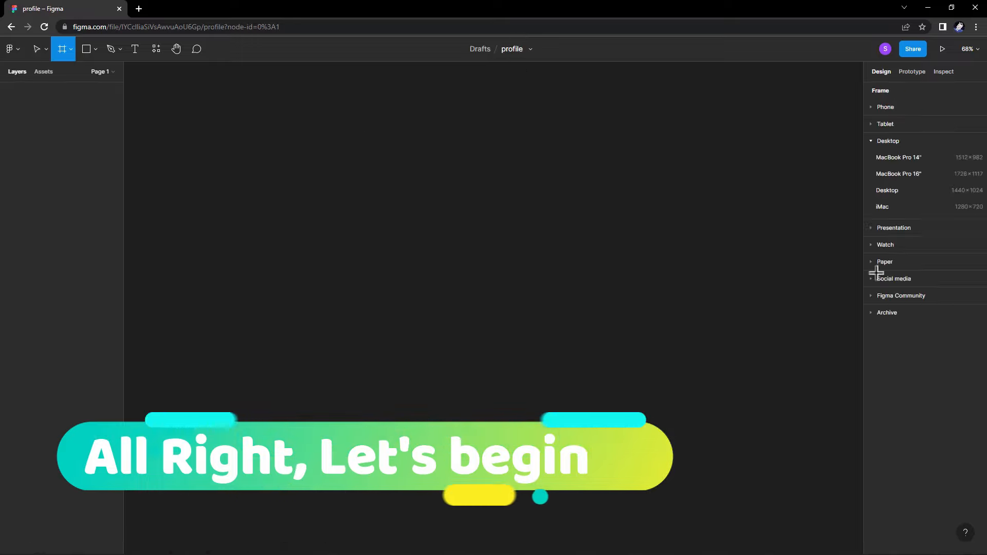
{"action": "left_click", "coordinate": [913, 173]}
{"action": "key", "text": "Delete"}
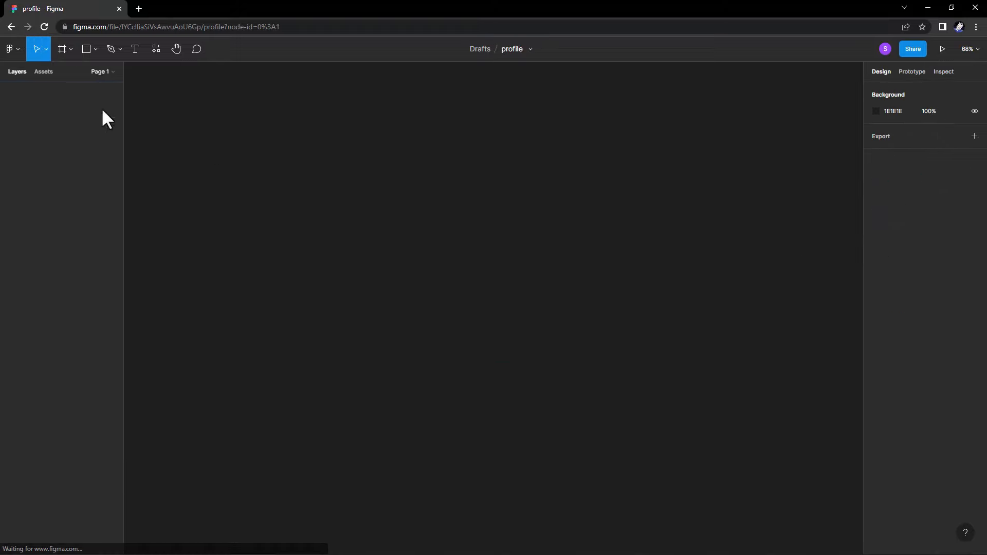
Add a 1728×1117 MacBook Pro 16" desktop frame to the canvas.
{"action": "left_click", "coordinate": [95, 47]}
{"action": "left_click", "coordinate": [71, 49]}
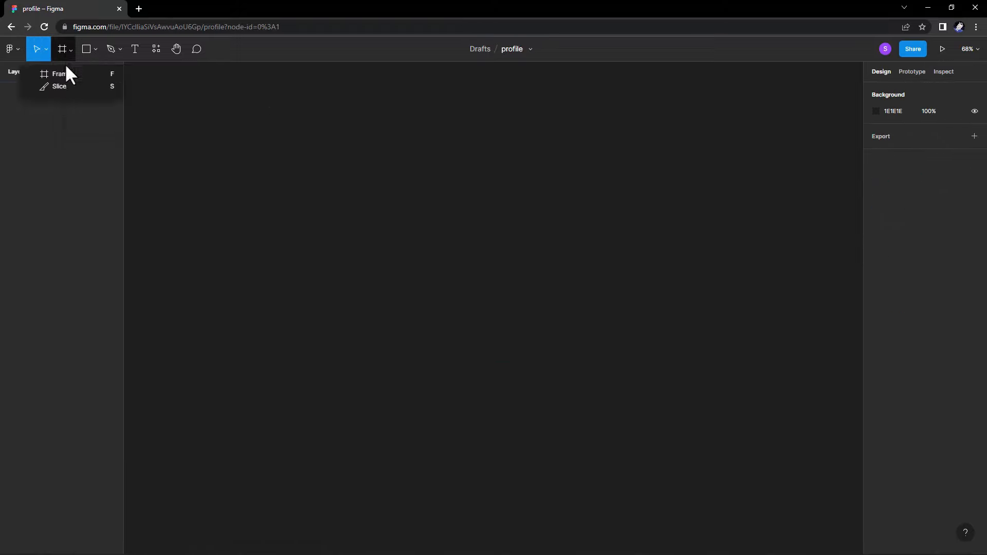
{"action": "left_click", "coordinate": [66, 72]}
{"action": "left_click", "coordinate": [902, 174]}
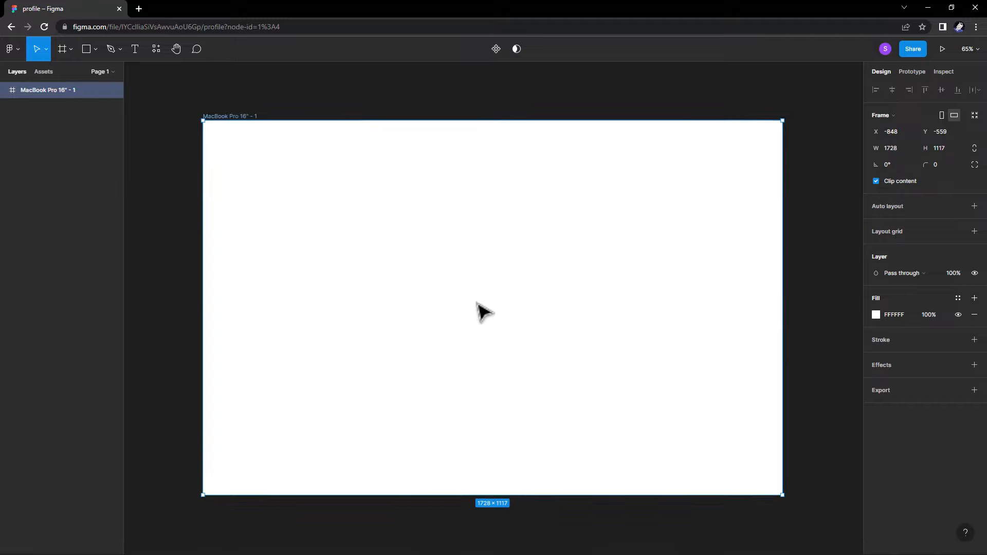
Change the frame's fill to light grey F3F3F3.
{"action": "left_click", "coordinate": [875, 315]}
{"action": "left_click_drag", "start_coordinate": [762, 375], "coordinate": [740, 303]}
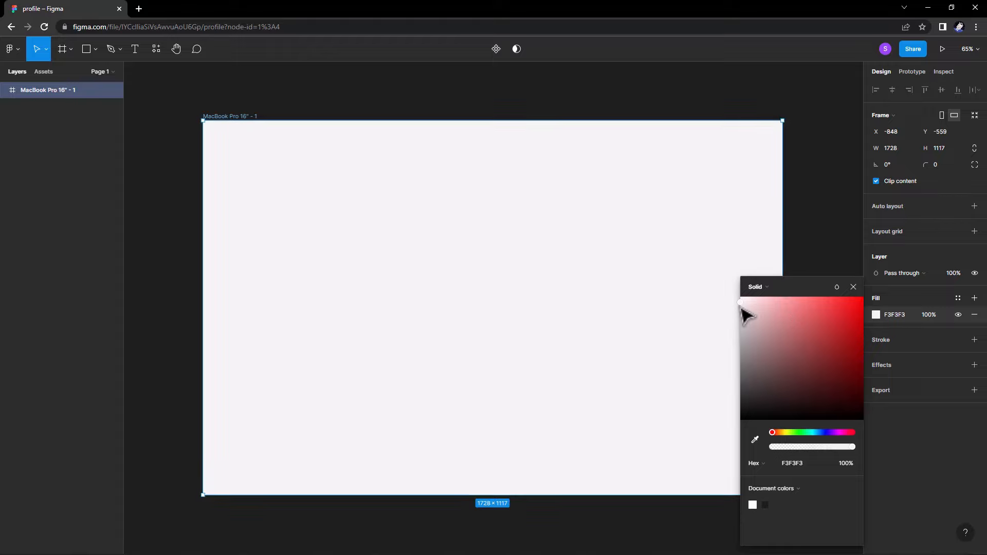
{"action": "left_click", "coordinate": [853, 287]}
{"action": "left_click", "coordinate": [245, 102]}
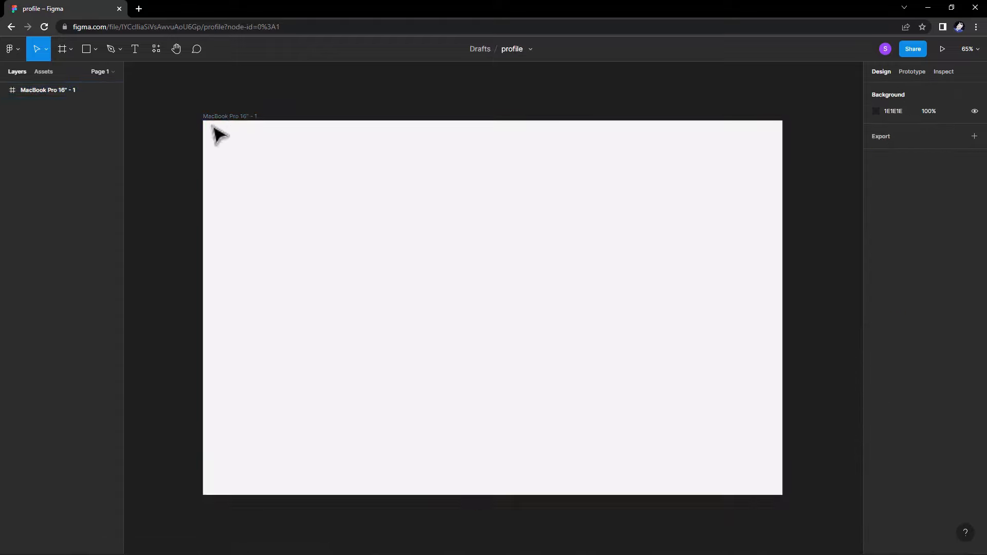
Draw a 1728×361 banner rectangle across the top of the frame.
{"action": "left_click", "coordinate": [95, 48]}
{"action": "left_click", "coordinate": [76, 73]}
{"action": "left_click_drag", "start_coordinate": [203, 120], "coordinate": [782, 242]}
{"action": "left_click", "coordinate": [752, 244]}
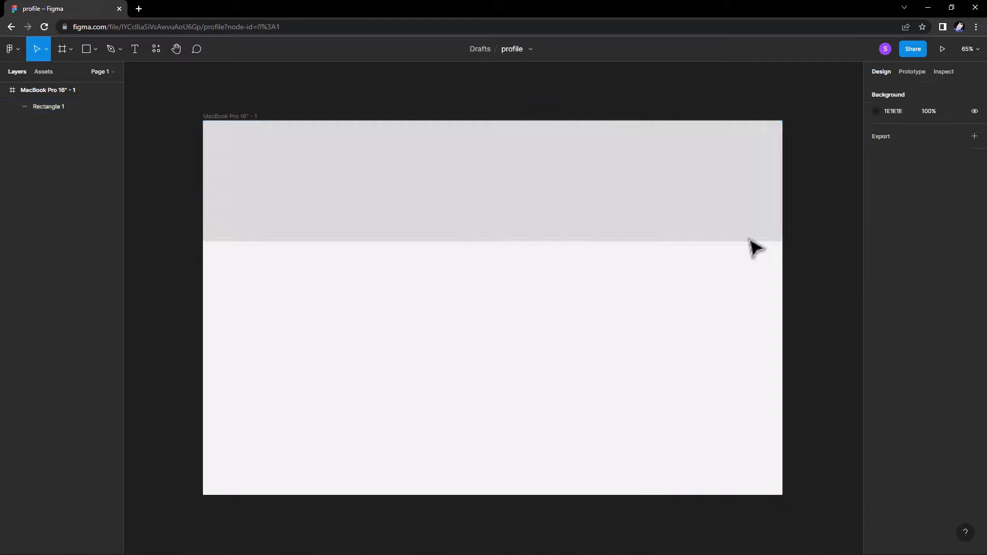
Fill the banner with a 'minimal' Unsplash leaf photo using the Unsplash plugin.
{"action": "left_click", "coordinate": [542, 194]}
{"action": "right_click", "coordinate": [542, 194]}
{"action": "mouse_move", "coordinate": [558, 401]}
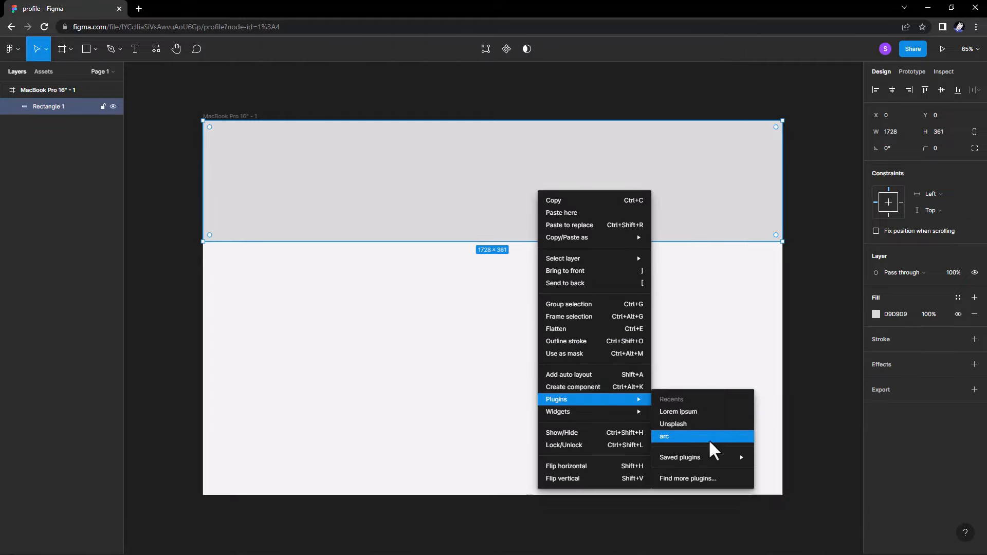
{"action": "left_click", "coordinate": [688, 426]}
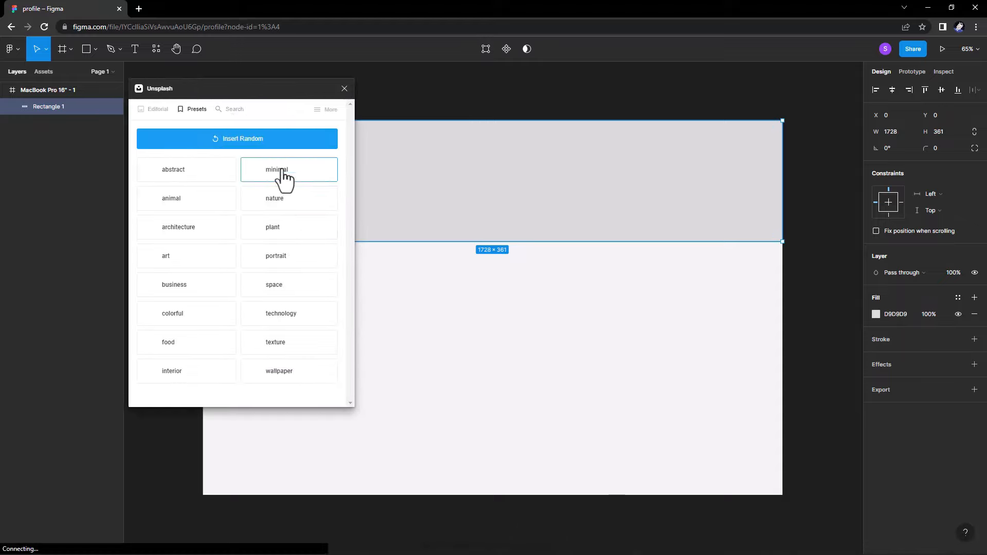
{"action": "left_click", "coordinate": [277, 171]}
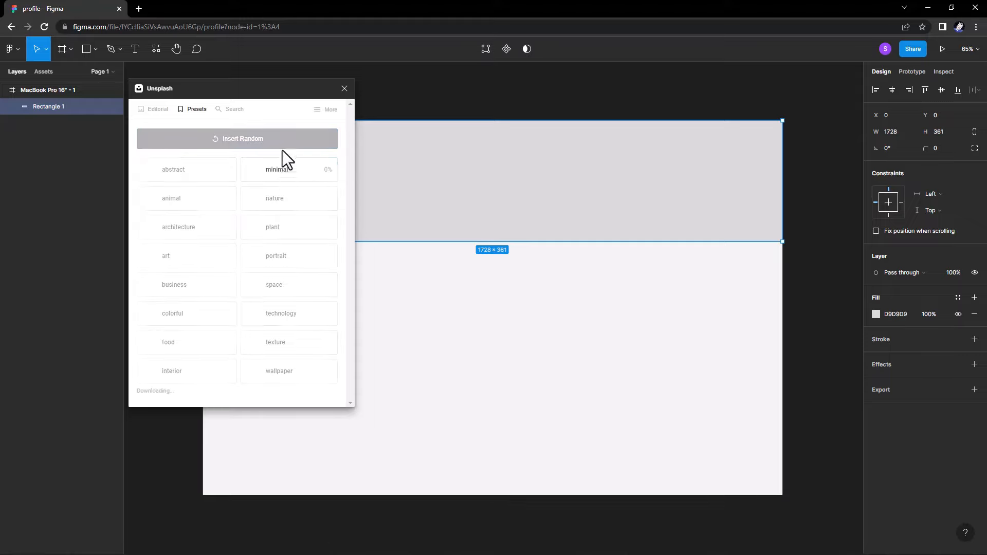
{"action": "left_click_drag", "start_coordinate": [283, 88], "coordinate": [245, 138]}
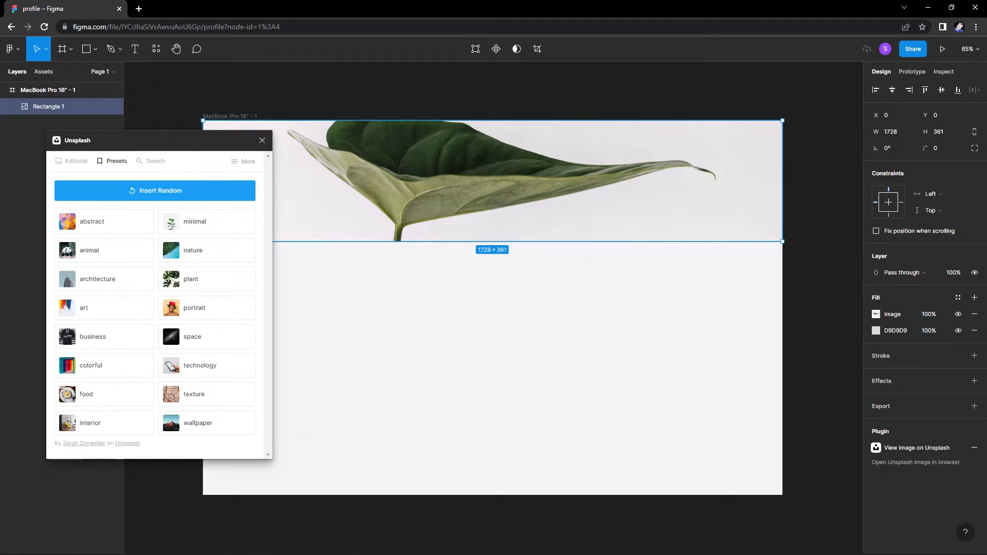
Close the Unsplash plugin and stretch the leaf banner to 375 px tall.
{"action": "left_click", "coordinate": [262, 140]}
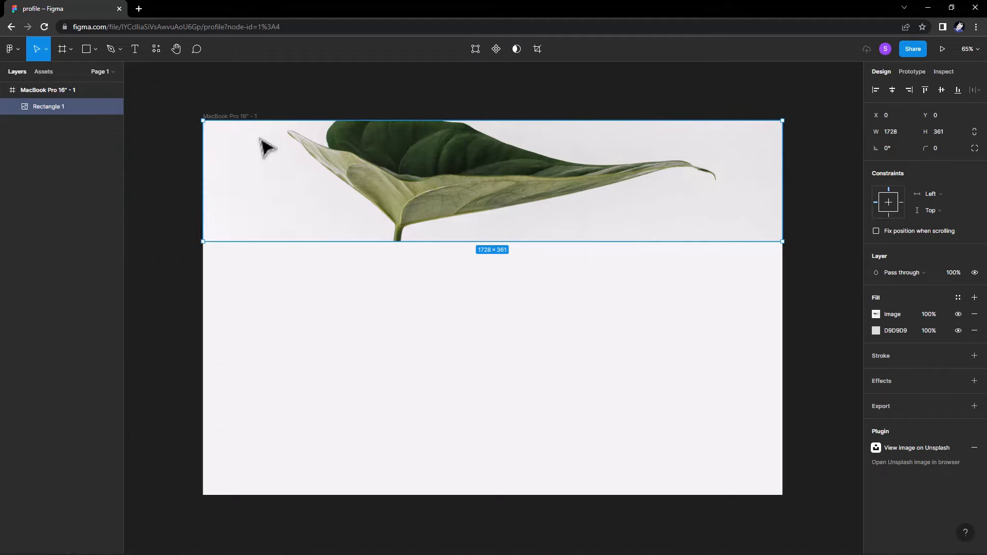
{"action": "left_click", "coordinate": [443, 293]}
{"action": "left_click", "coordinate": [436, 239]}
{"action": "left_click_drag", "start_coordinate": [433, 243], "coordinate": [433, 248]}
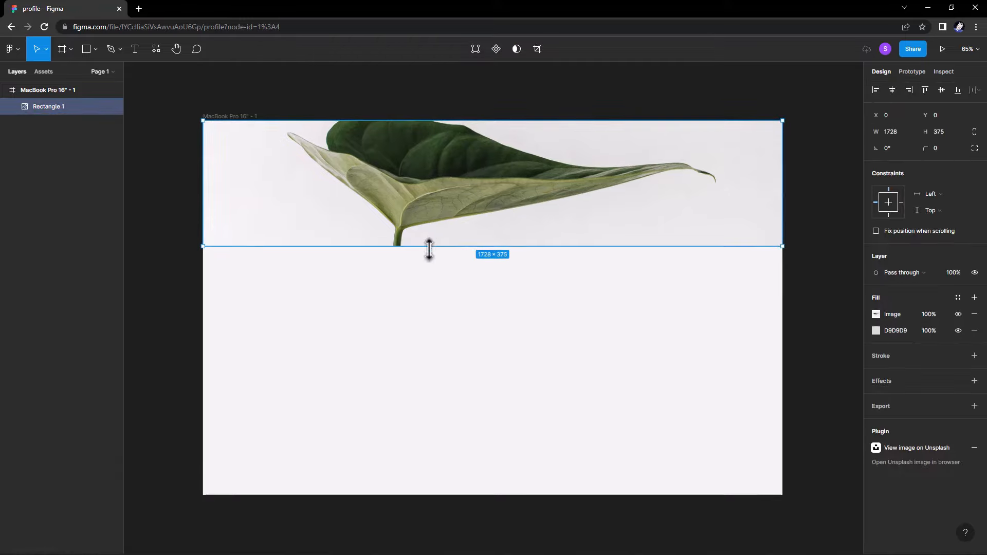
{"action": "left_click", "coordinate": [176, 170]}
Add a 12-column stretch layout grid with 20 px gutters to the desktop frame.
{"action": "left_click", "coordinate": [95, 49]}
{"action": "left_click", "coordinate": [74, 112]}
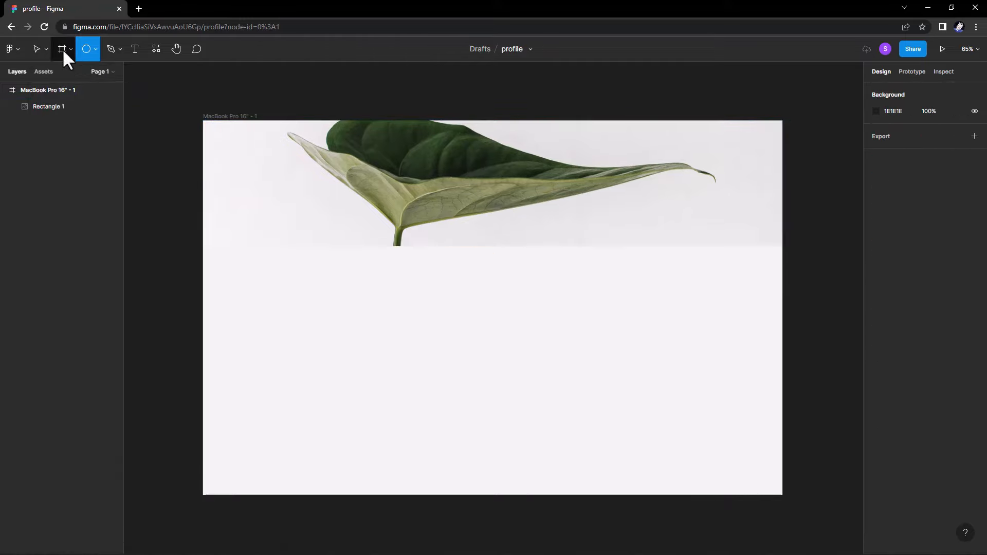
{"action": "left_click", "coordinate": [37, 49]}
{"action": "left_click", "coordinate": [216, 117]}
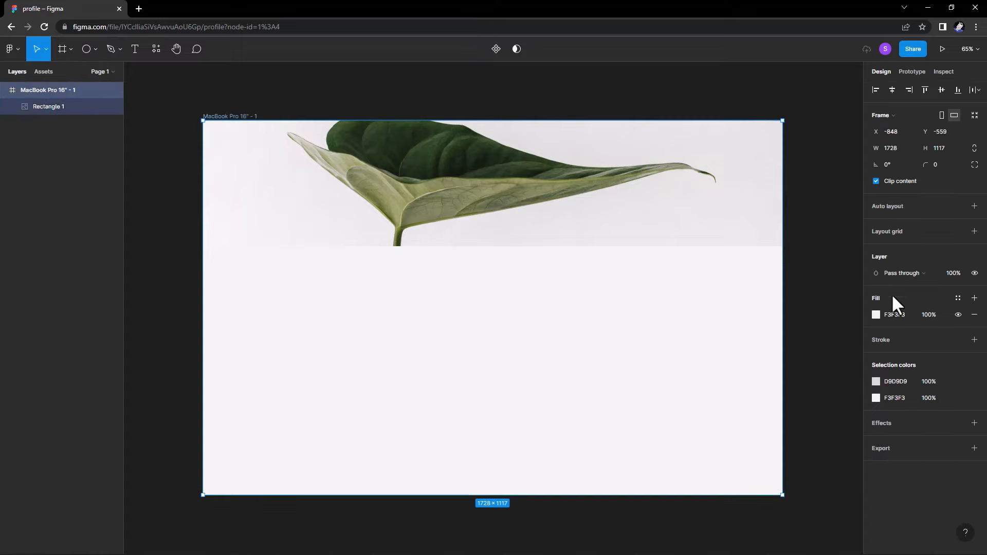
{"action": "left_click", "coordinate": [974, 231]}
{"action": "left_click", "coordinate": [875, 248]}
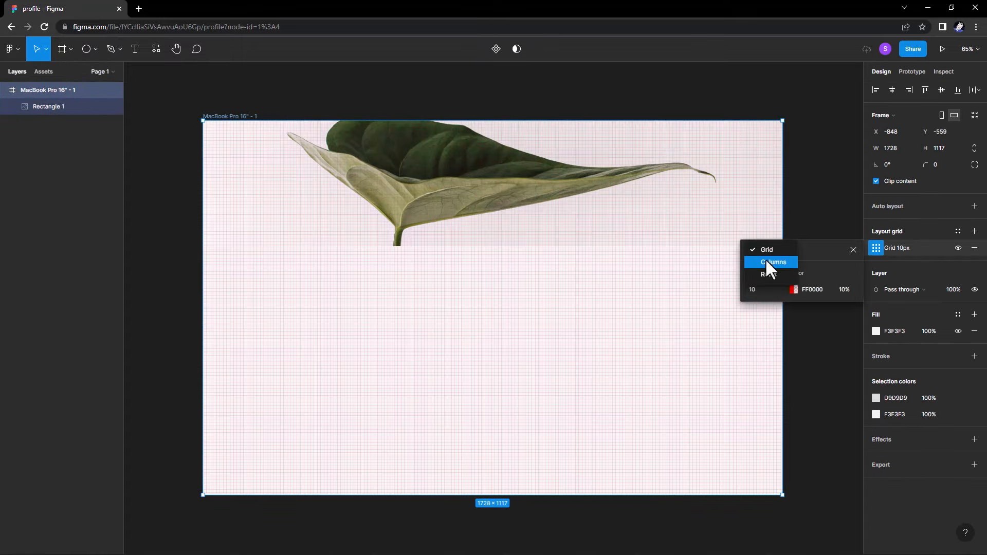
{"action": "left_click", "coordinate": [768, 262]}
{"action": "key", "text": "Up"}
{"action": "key", "text": "Up"}
{"action": "key", "text": "Up"}
{"action": "key", "text": "Up"}
{"action": "key", "text": "Up"}
{"action": "key", "text": "Up"}
{"action": "key", "text": "Up"}
Set the column grid margin to 97.
{"action": "left_click", "coordinate": [837, 331]}
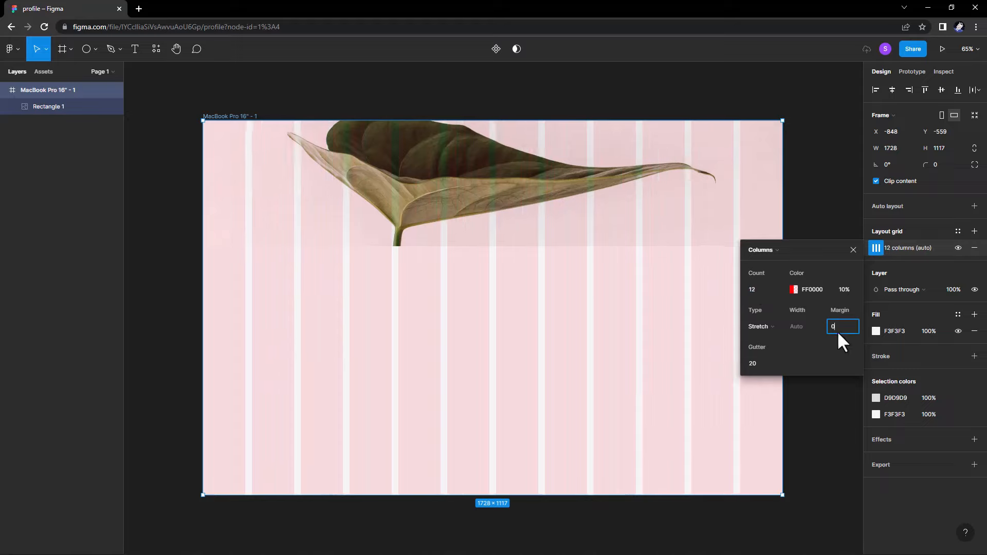
{"action": "type", "text": "48"}
{"action": "key", "text": "Return"}
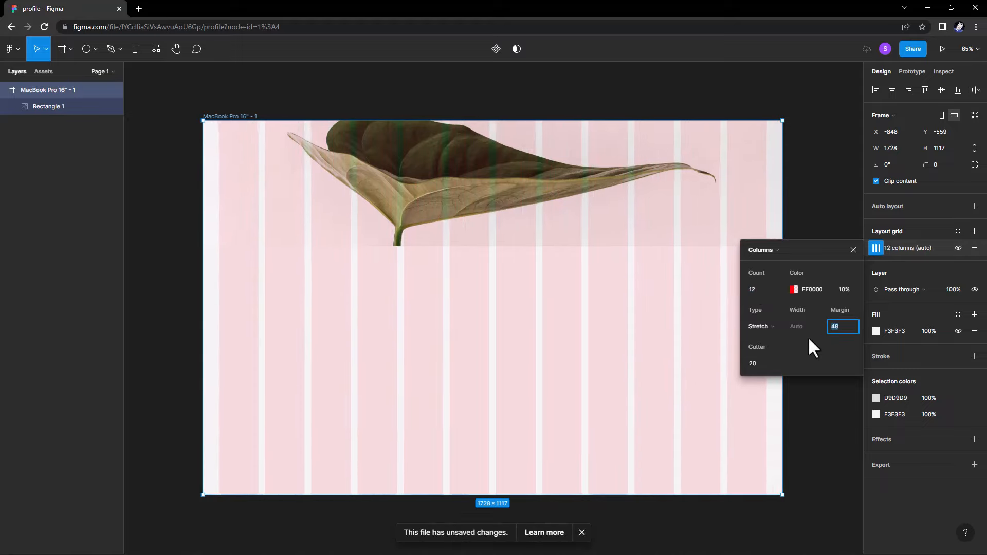
{"action": "left_click", "coordinate": [582, 532]}
{"action": "left_click", "coordinate": [829, 326]}
{"action": "type", "text": "80"}
{"action": "key", "text": "Return"}
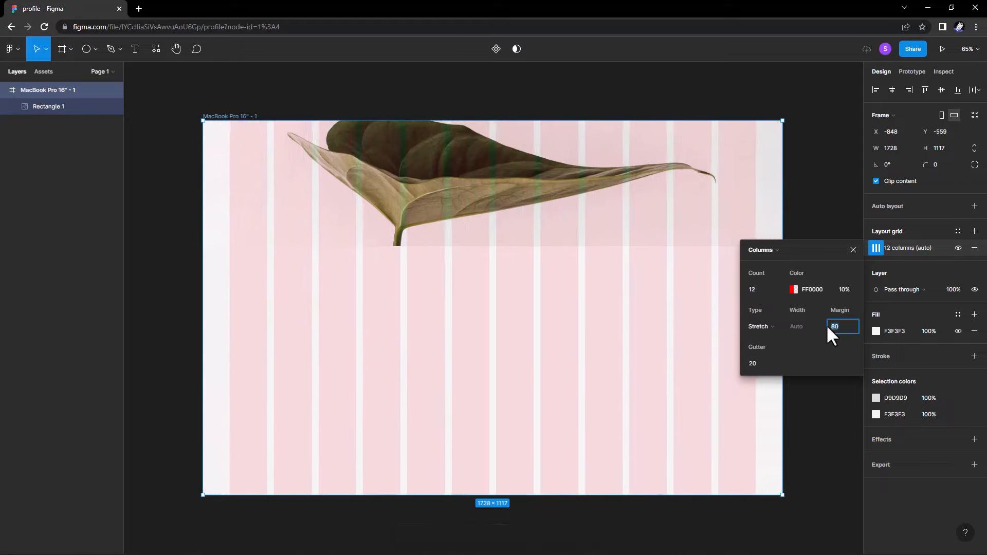
{"action": "key", "text": "Up"}
{"action": "key", "text": "Up"}
{"action": "key", "text": "Up"}
{"action": "key", "text": "Up"}
{"action": "key", "text": "Up"}
{"action": "key", "text": "Up"}
{"action": "key", "text": "Up"}
{"action": "key", "text": "Up"}
{"action": "key", "text": "Up"}
{"action": "key", "text": "Up"}
{"action": "key", "text": "Up"}
{"action": "key", "text": "Up"}
{"action": "key", "text": "Up"}
{"action": "key", "text": "Up"}
{"action": "key", "text": "Up"}
{"action": "key", "text": "Up"}
{"action": "key", "text": "Up"}
{"action": "key", "text": "Up"}
{"action": "key", "text": "Up"}
{"action": "key", "text": "Up"}
{"action": "key", "text": "Up"}
{"action": "key", "text": "Up"}
{"action": "key", "text": "Up"}
{"action": "key", "text": "Up"}
{"action": "key", "text": "Up"}
{"action": "key", "text": "Up"}
{"action": "key", "text": "Up"}
{"action": "key", "text": "Up"}
{"action": "key", "text": "Up"}
{"action": "key", "text": "Up"}
{"action": "key", "text": "Up"}
{"action": "key", "text": "Up"}
{"action": "key", "text": "Up"}
{"action": "key", "text": "Up"}
{"action": "left_click", "coordinate": [492, 183]}
{"action": "left_click", "coordinate": [95, 49]}
Draw a 140×140 circle overlapping the banner's lower-left edge.
{"action": "left_click", "coordinate": [80, 110]}
{"action": "mouse_move", "coordinate": [280, 229]}
{"action": "left_mouse_down"}
{"action": "mouse_move", "coordinate": [325, 274]}
{"action": "mouse_move", "coordinate": [299, 255]}
{"action": "left_mouse_up"}
{"action": "key", "text": "Escape"}
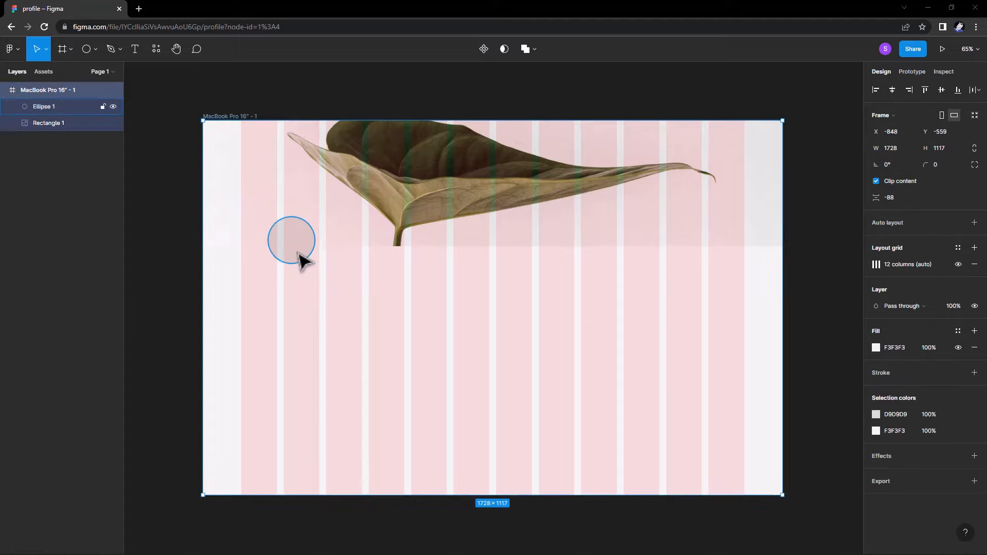
{"action": "left_click", "coordinate": [302, 260]}
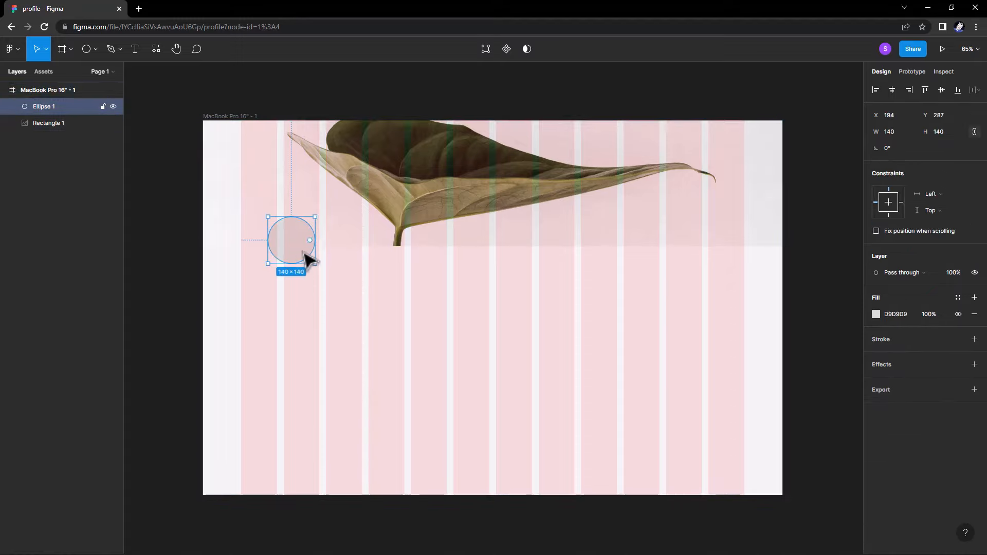
{"action": "left_click_drag", "start_coordinate": [308, 260], "coordinate": [318, 256]}
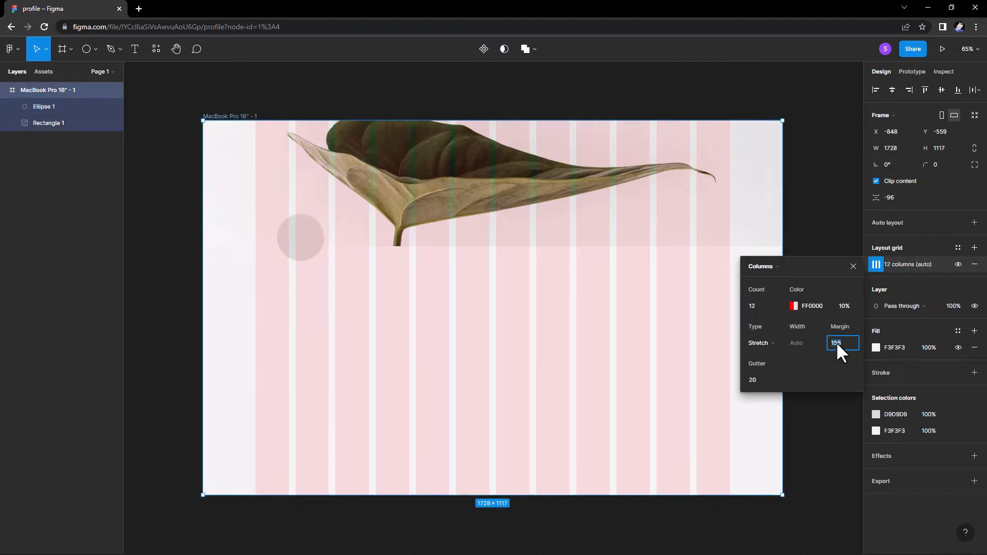
Widen the grid margin to 151 and align the circle to the first column.
{"action": "key", "text": "Down"}
{"action": "key", "text": "Down"}
{"action": "key", "text": "Down"}
{"action": "key", "text": "Down"}
{"action": "key", "text": "Down"}
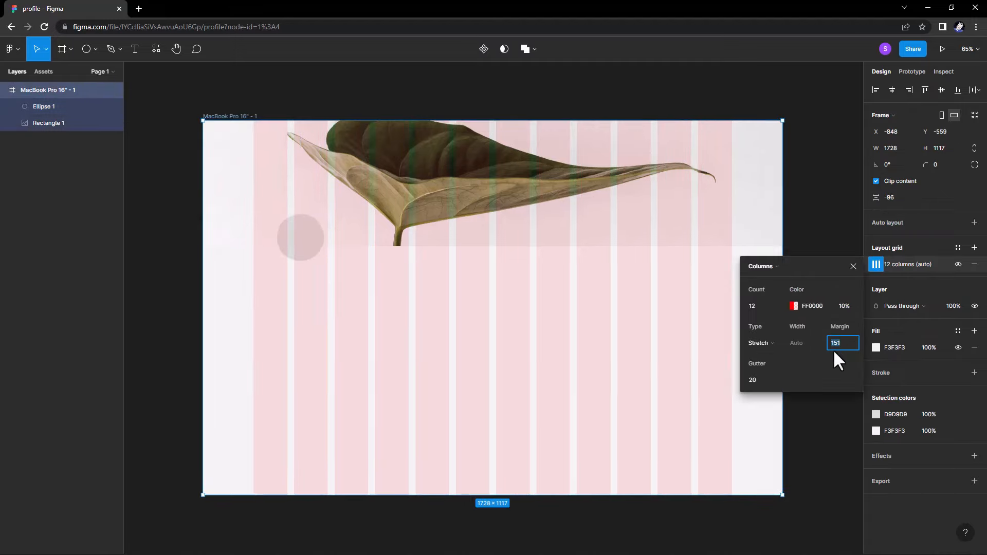
{"action": "left_click", "coordinate": [852, 266]}
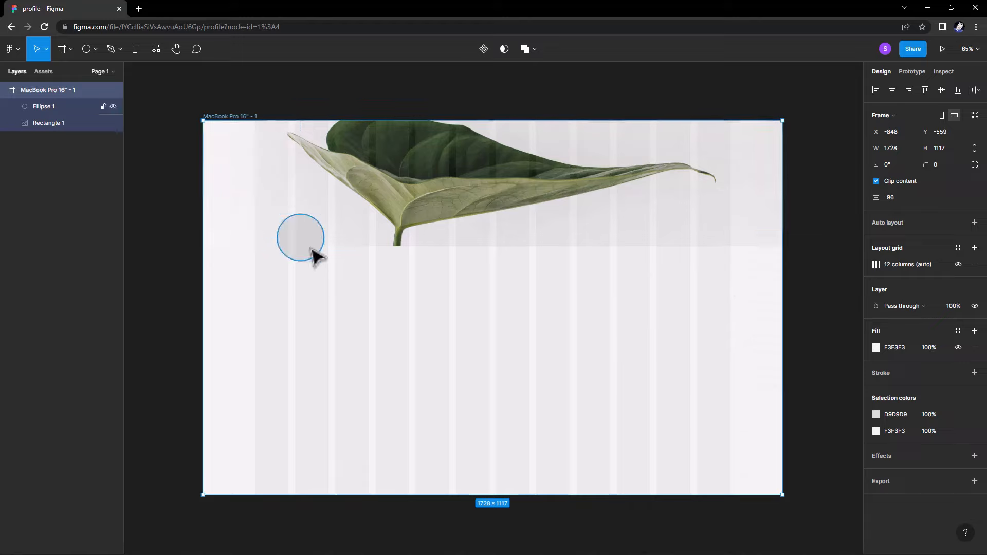
{"action": "left_click_drag", "start_coordinate": [311, 255], "coordinate": [538, 269]}
Remove the duplicate circle and draw a small rounded rectangle on the banner's right.
{"action": "key", "text": "Delete"}
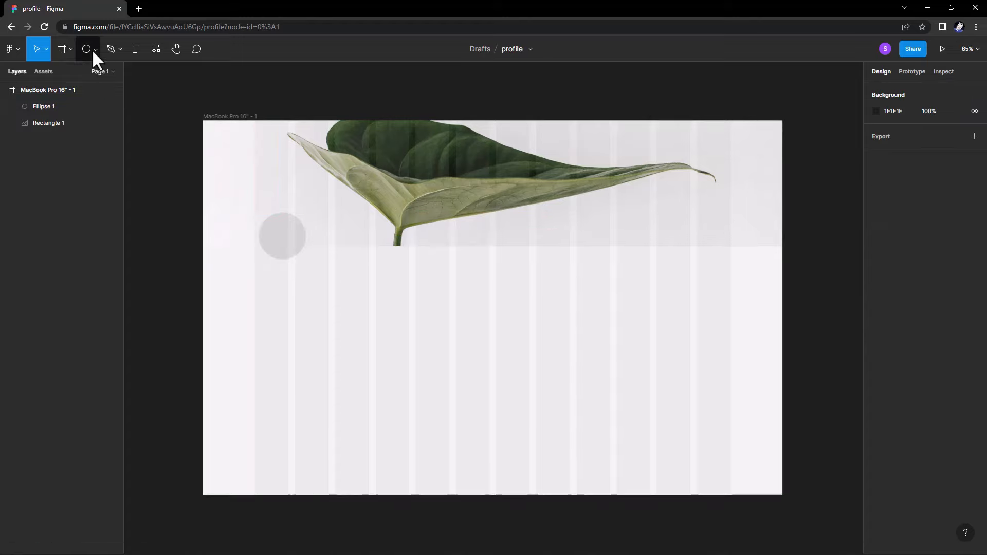
{"action": "left_click", "coordinate": [94, 50]}
{"action": "left_click", "coordinate": [98, 73]}
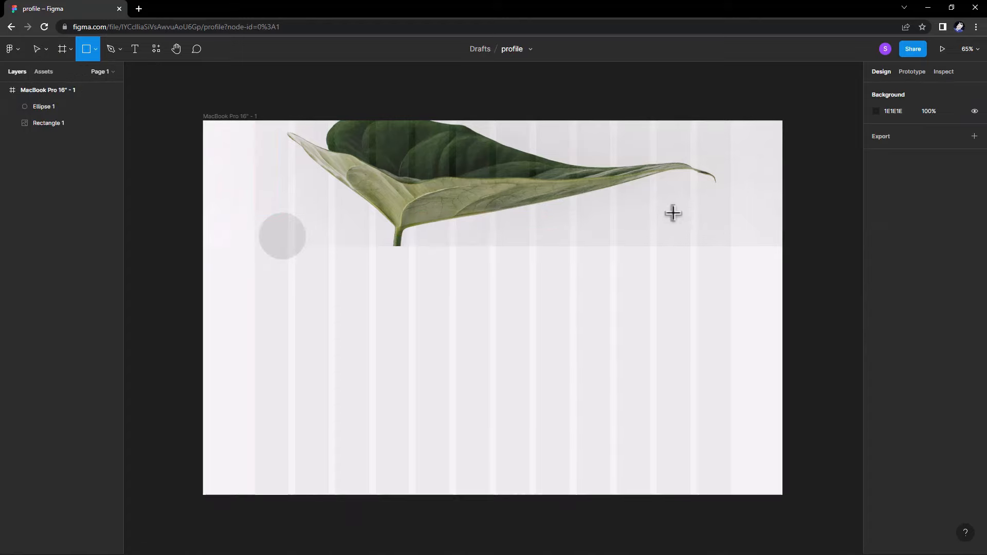
{"action": "left_click_drag", "start_coordinate": [672, 213], "coordinate": [701, 231]}
{"action": "mouse_move", "coordinate": [701, 231]}
{"action": "left_mouse_down"}
{"action": "mouse_move", "coordinate": [721, 233]}
{"action": "mouse_move", "coordinate": [698, 222]}
{"action": "left_mouse_up"}
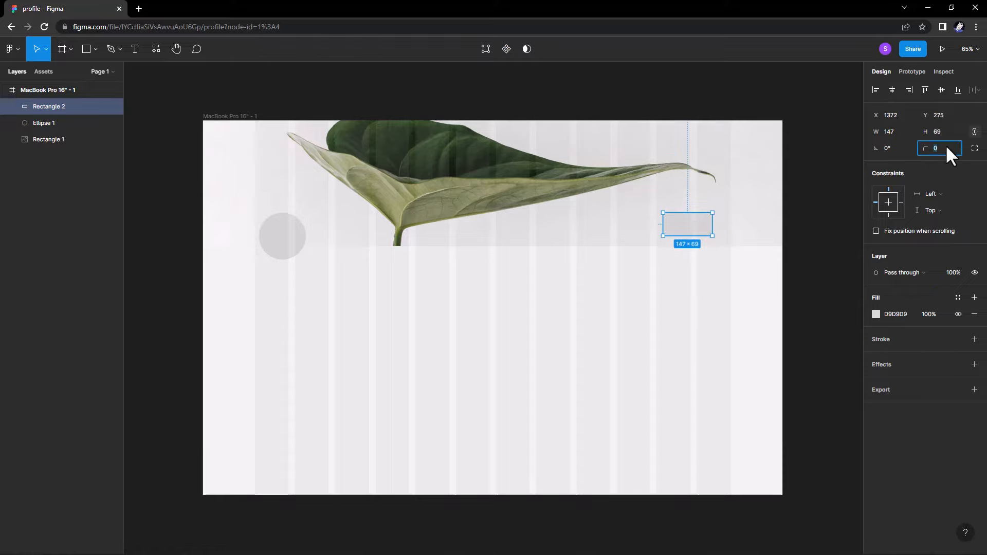
{"action": "key", "text": "Up"}
{"action": "key", "text": "Up"}
{"action": "key", "text": "Up"}
{"action": "key", "text": "Up"}
{"action": "key", "text": "Up"}
{"action": "key", "text": "Up"}
{"action": "key", "text": "Up"}
{"action": "key", "text": "Up"}
{"action": "key", "text": "Up"}
{"action": "key", "text": "Up"}
{"action": "key", "text": "Up"}
{"action": "key", "text": "Up"}
{"action": "key", "text": "Up"}
{"action": "key", "text": "Up"}
{"action": "key", "text": "Up"}
{"action": "key", "text": "Up"}
{"action": "key", "text": "Up"}
{"action": "key", "text": "Up"}
{"action": "key", "text": "Up"}
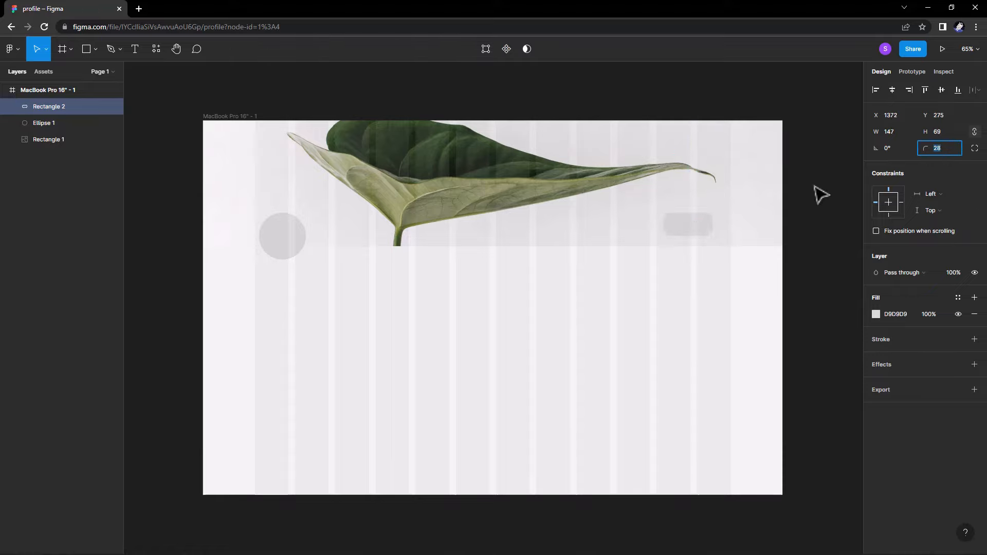
{"action": "left_click_drag", "start_coordinate": [660, 223], "coordinate": [709, 235]}
Position the 166×60 pill (radius 31) at right and shift the circle to x 155.
{"action": "left_click", "coordinate": [688, 316]}
{"action": "left_click", "coordinate": [681, 230]}
{"action": "left_click", "coordinate": [703, 261]}
{"action": "left_click", "coordinate": [698, 281]}
{"action": "left_click_drag", "start_coordinate": [280, 256], "coordinate": [277, 255]}
{"action": "key", "text": "Escape"}
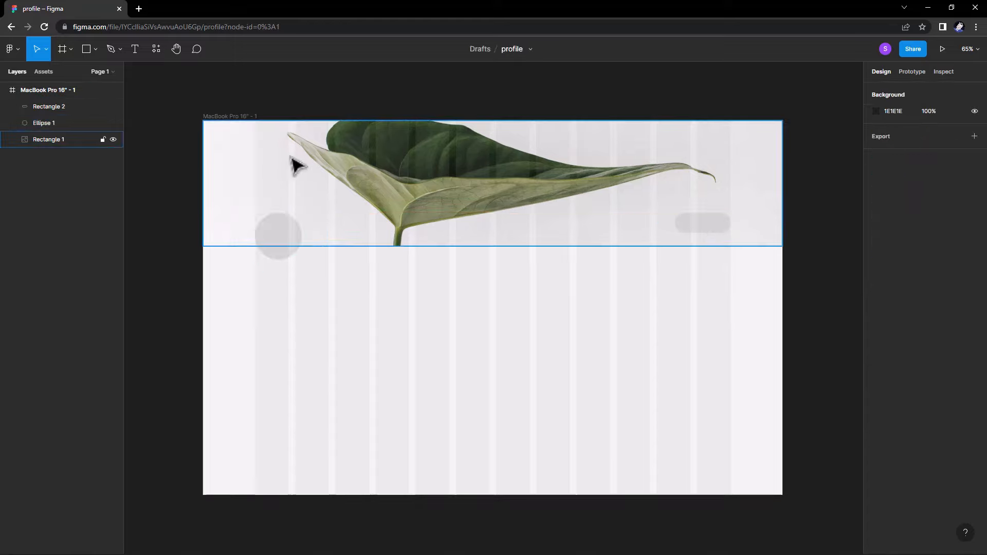
Hide the frame's layout grid columns.
{"action": "left_click", "coordinate": [247, 116]}
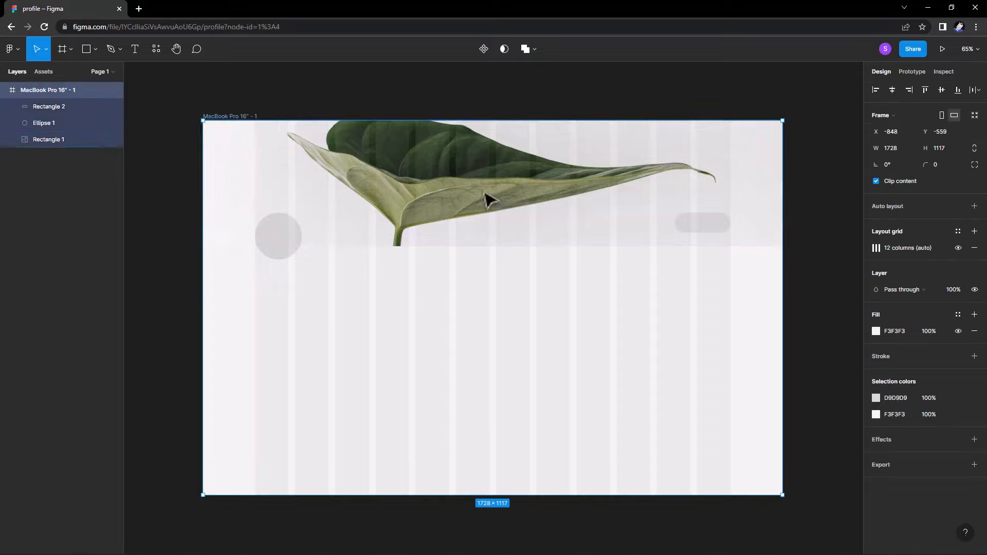
{"action": "left_click", "coordinate": [958, 248]}
{"action": "key", "text": "Escape"}
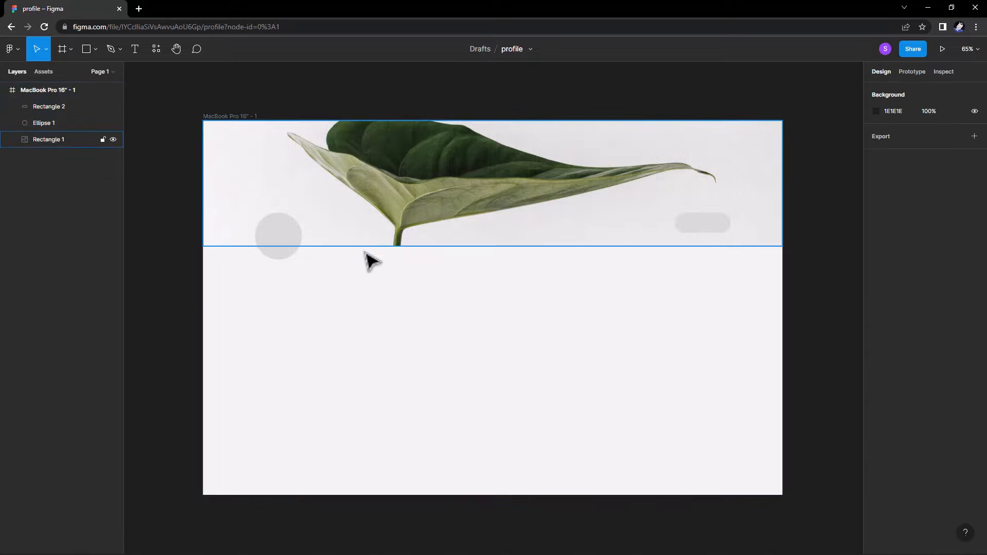
{"action": "right_click", "coordinate": [398, 250]}
{"action": "key", "text": "Escape"}
Replace the banner photo with a 'minimal' Unsplash mountain landscape image.
{"action": "left_click", "coordinate": [348, 223]}
{"action": "right_click", "coordinate": [348, 223]}
{"action": "mouse_move", "coordinate": [376, 422]}
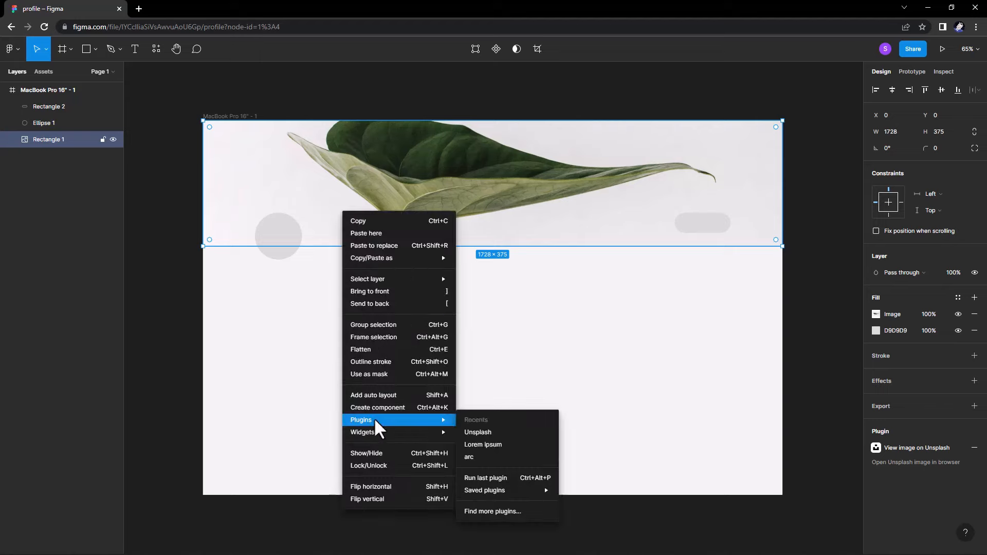
{"action": "left_click", "coordinate": [488, 434]}
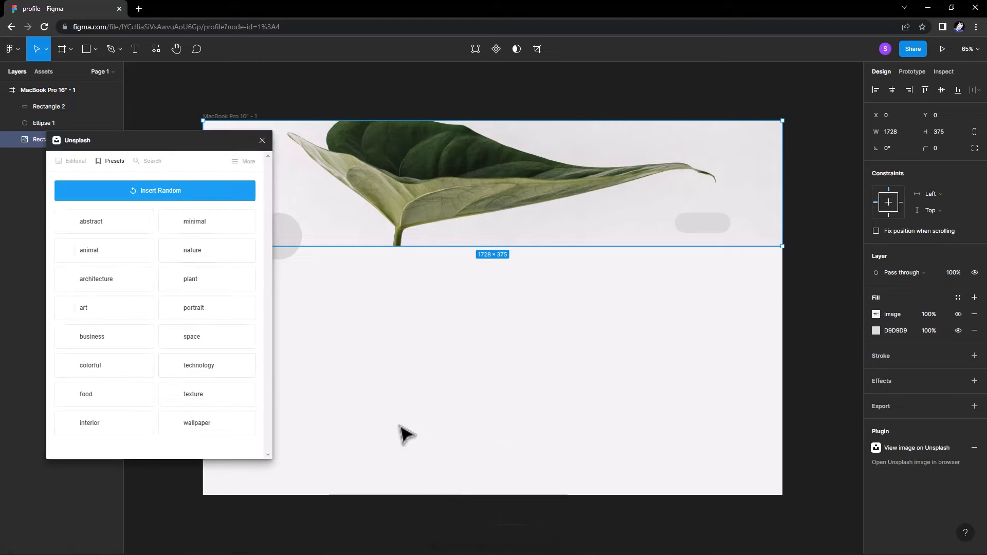
{"action": "left_click", "coordinate": [187, 219]}
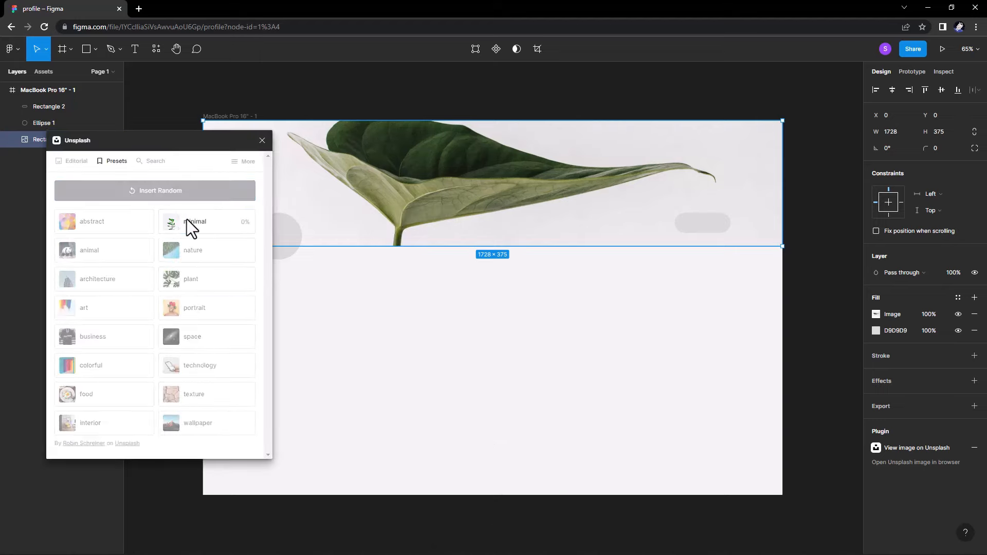
{"action": "left_click", "coordinate": [262, 140]}
{"action": "left_click", "coordinate": [286, 229]}
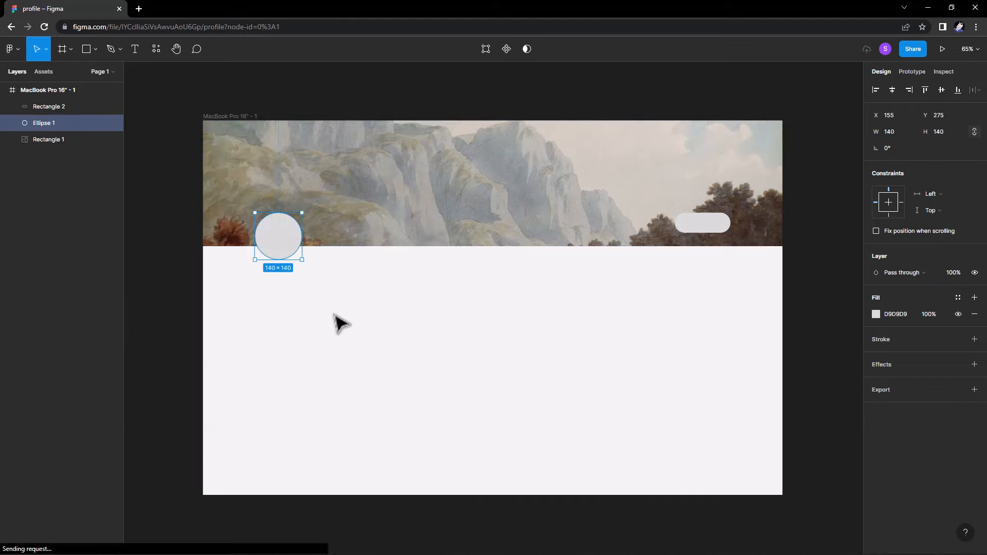
{"action": "left_click", "coordinate": [339, 323]}
{"action": "left_click", "coordinate": [231, 116]}
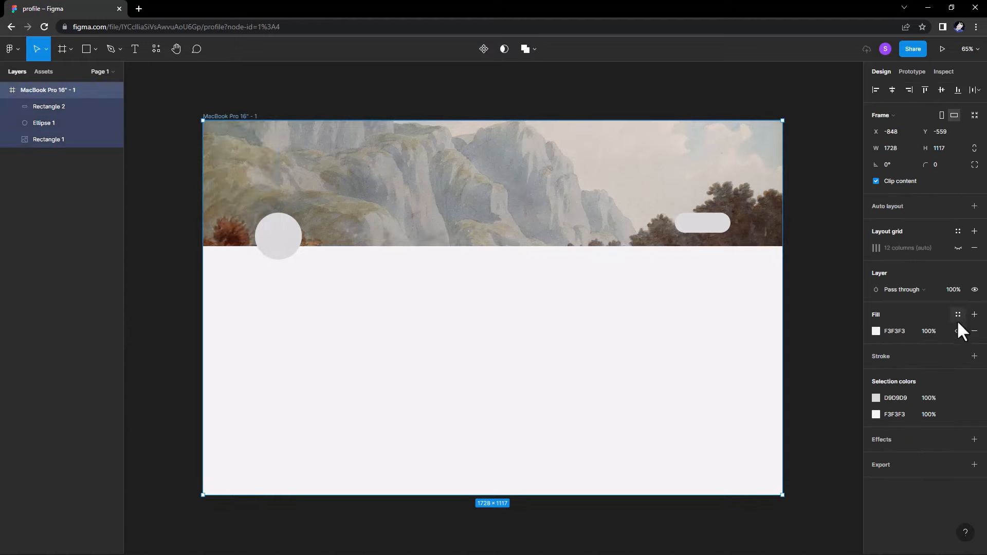
Enlarge the avatar circle to 163×163.
{"action": "left_click", "coordinate": [955, 248]}
{"action": "left_click", "coordinate": [288, 247]}
{"action": "left_click_drag", "start_coordinate": [302, 213], "coordinate": [288, 239]}
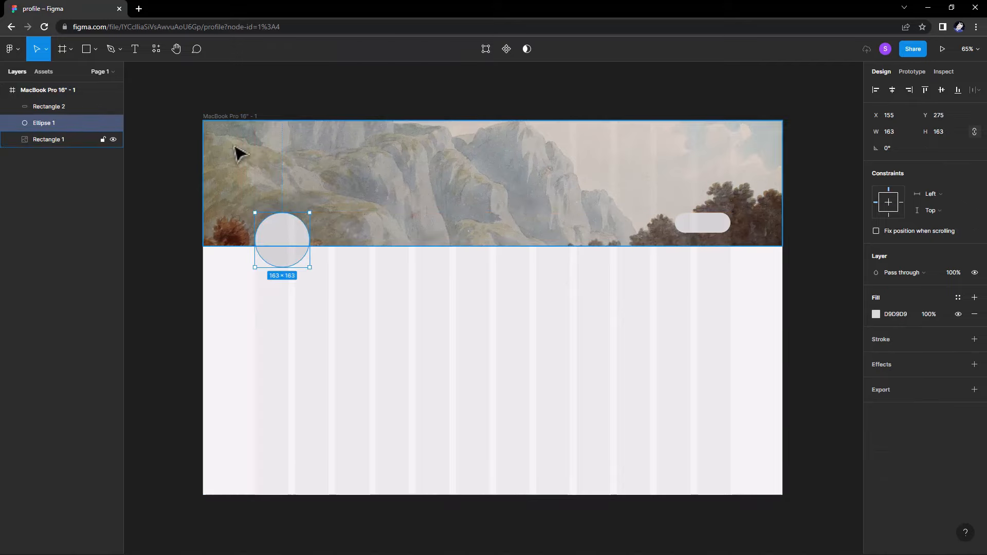
{"action": "left_click", "coordinate": [249, 114]}
{"action": "left_click", "coordinate": [952, 284]}
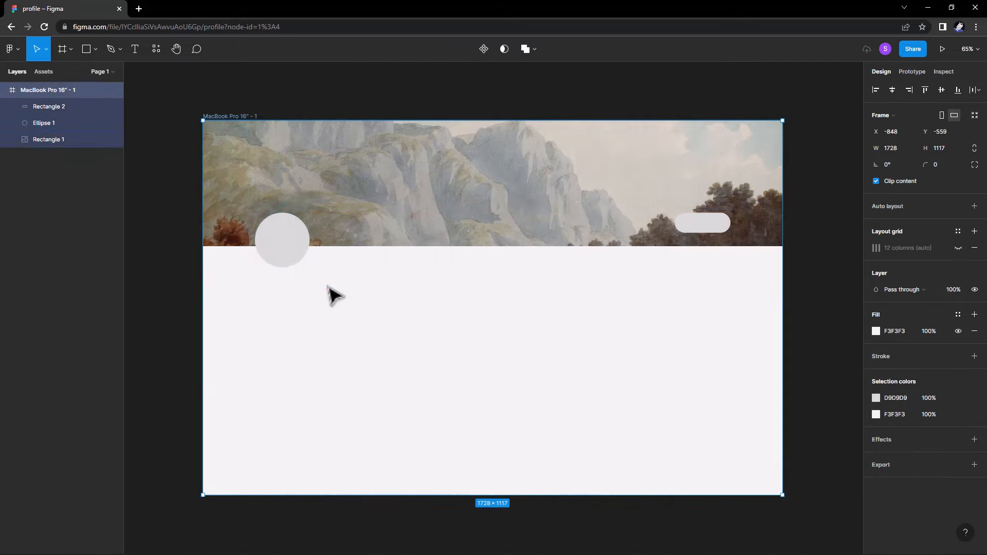
Fill the avatar circle with a portrait photo.
{"action": "left_click", "coordinate": [293, 255]}
{"action": "left_click", "coordinate": [875, 314]}
{"action": "left_click", "coordinate": [758, 287]}
{"action": "left_click", "coordinate": [347, 299]}
Remove the grey fill from the pill rectangle.
{"action": "scroll", "coordinate": [348, 300], "scroll_direction": "right", "scroll_amount": 1}
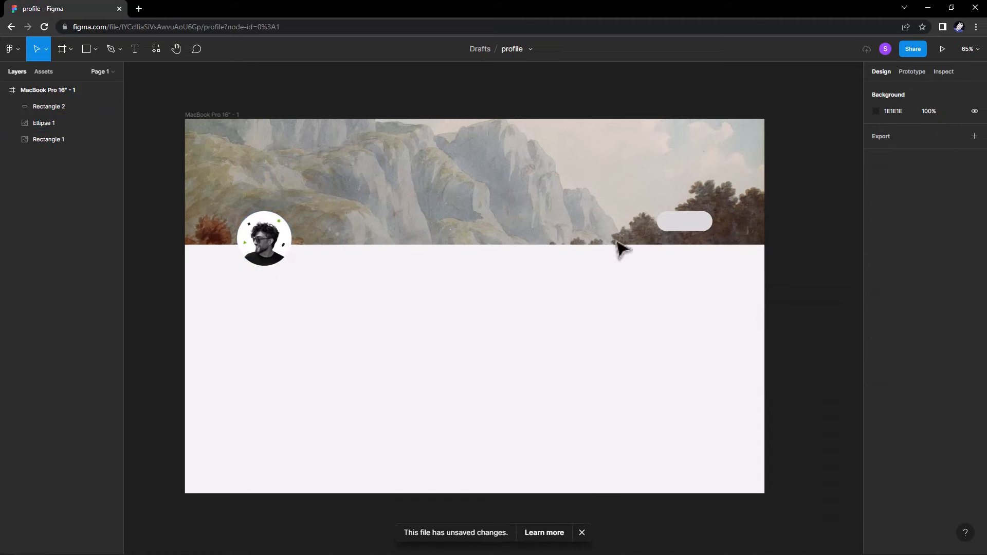
{"action": "left_click", "coordinate": [670, 231]}
{"action": "left_click", "coordinate": [974, 315]}
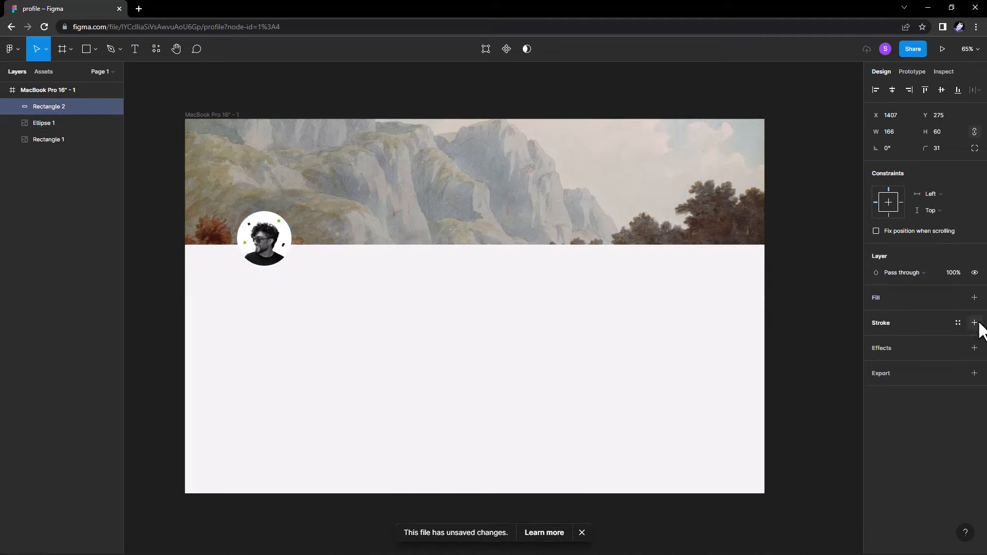
Give the pill a light ECECEC outline stroke.
{"action": "left_click", "coordinate": [973, 323]}
{"action": "left_click", "coordinate": [876, 339]}
{"action": "mouse_move", "coordinate": [828, 331]}
{"action": "left_mouse_down"}
{"action": "mouse_move", "coordinate": [723, 330]}
{"action": "mouse_move", "coordinate": [707, 309]}
{"action": "left_mouse_up"}
{"action": "left_click", "coordinate": [853, 286]}
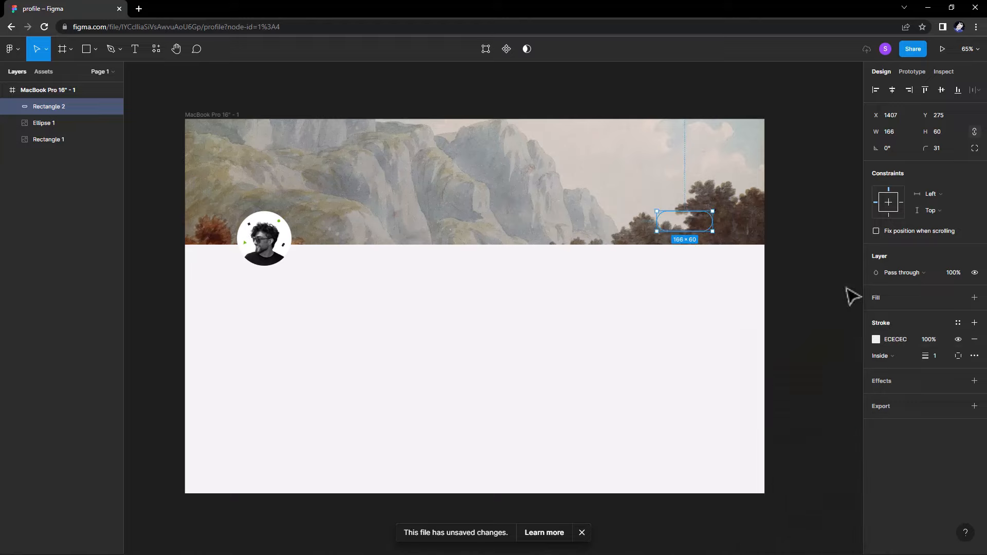
{"action": "left_click", "coordinate": [812, 303]}
Add an 'Edit profile' text layer and move it into the header banner.
{"action": "key", "text": "t"}
{"action": "left_click_drag", "start_coordinate": [332, 79], "coordinate": [380, 98]}
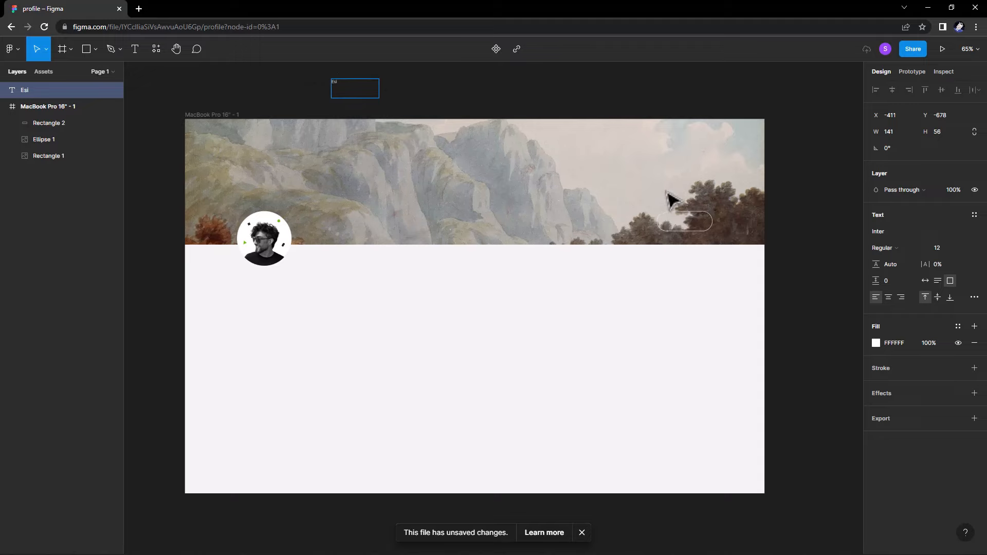
{"action": "type", "text": "Edit"}
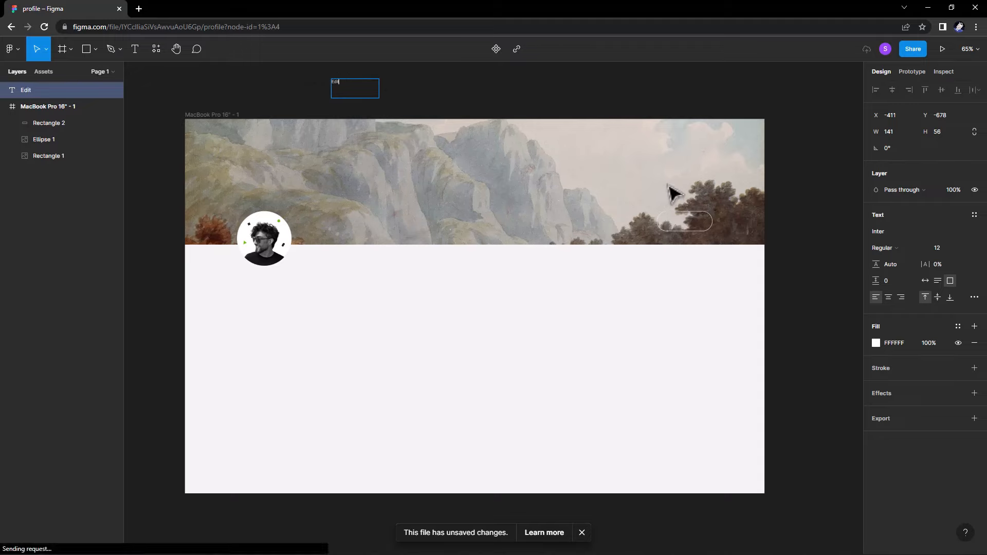
{"action": "right_click", "coordinate": [666, 186]}
{"action": "left_click", "coordinate": [336, 84]}
{"action": "double_click", "coordinate": [339, 83]}
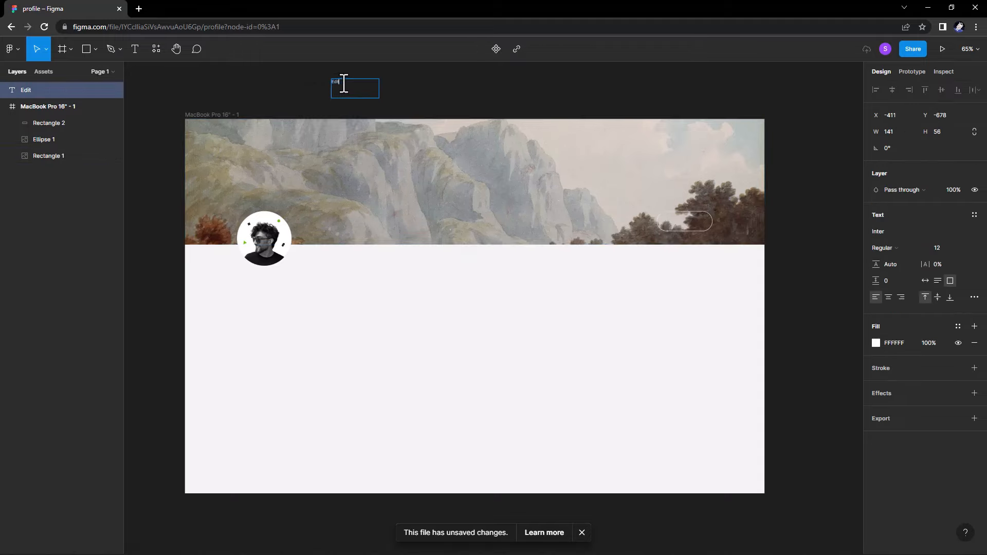
{"action": "scroll", "coordinate": [343, 83], "scroll_direction": "up", "scroll_amount": 3, "text": "ctrl"}
{"action": "key", "text": "Escape"}
{"action": "left_click_drag", "start_coordinate": [391, 86], "coordinate": [512, 243]}
{"action": "double_click", "coordinate": [520, 250]}
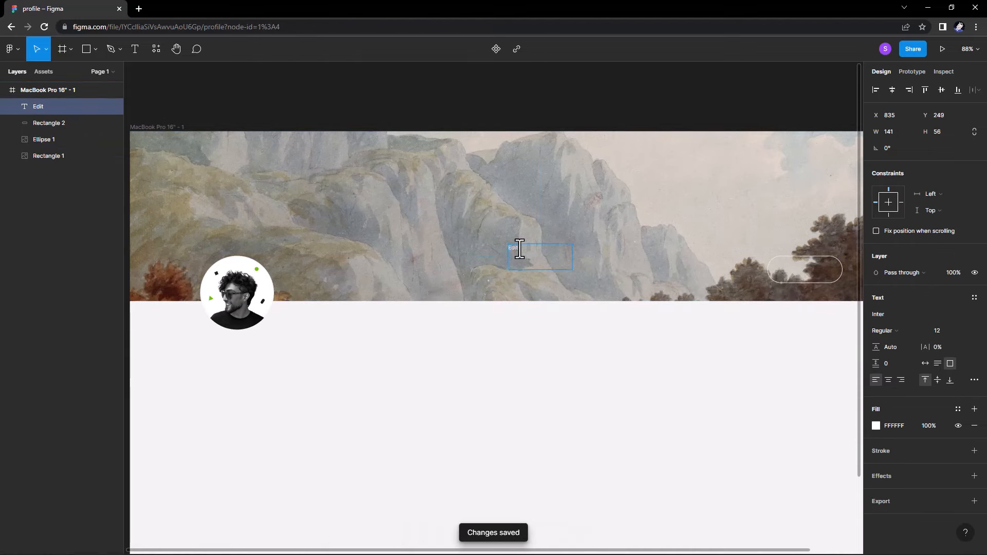
{"action": "type", "text": "profile"}
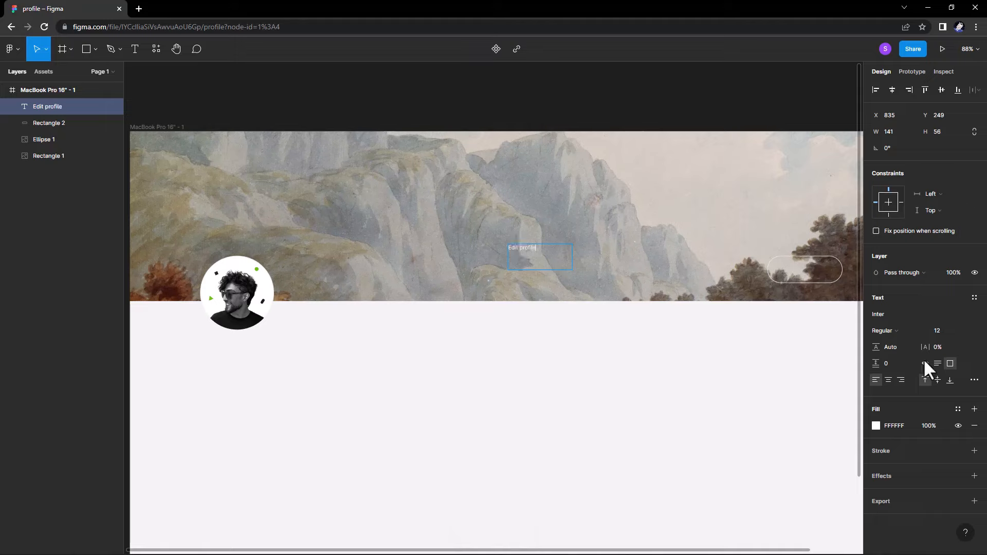
Style the text as Inter Regular 19 in light grey, auto-width.
{"action": "left_click", "coordinate": [924, 362]}
{"action": "type", "text": "23"}
{"action": "key", "text": "Return"}
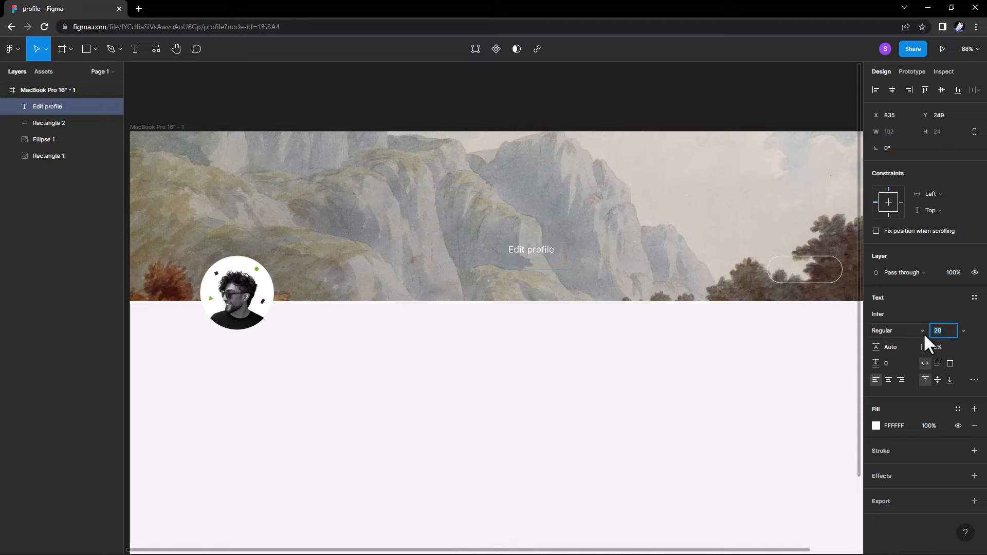
{"action": "left_click", "coordinate": [895, 330]}
{"action": "left_click", "coordinate": [894, 332]}
{"action": "left_click", "coordinate": [876, 426]}
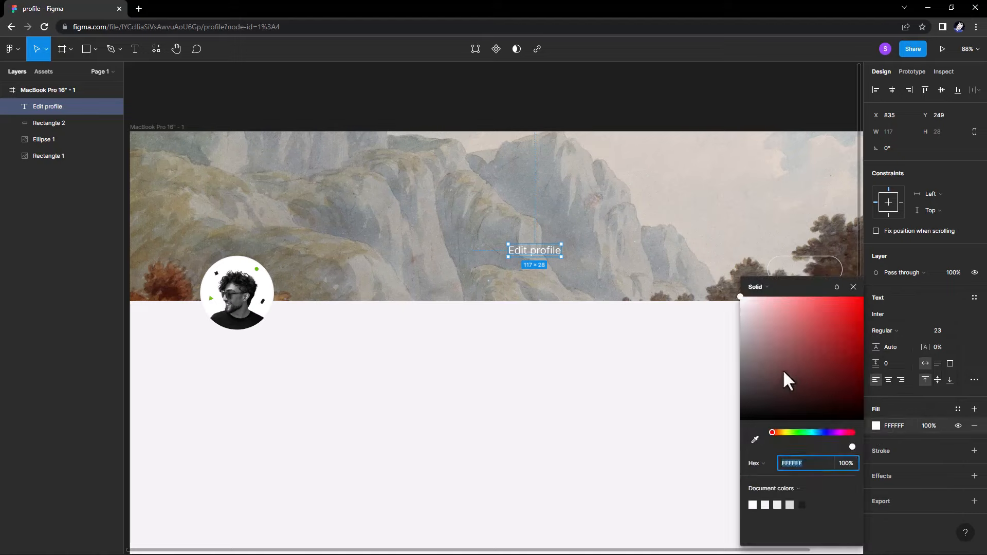
{"action": "left_click_drag", "start_coordinate": [782, 369], "coordinate": [720, 315]}
{"action": "left_click", "coordinate": [936, 331]}
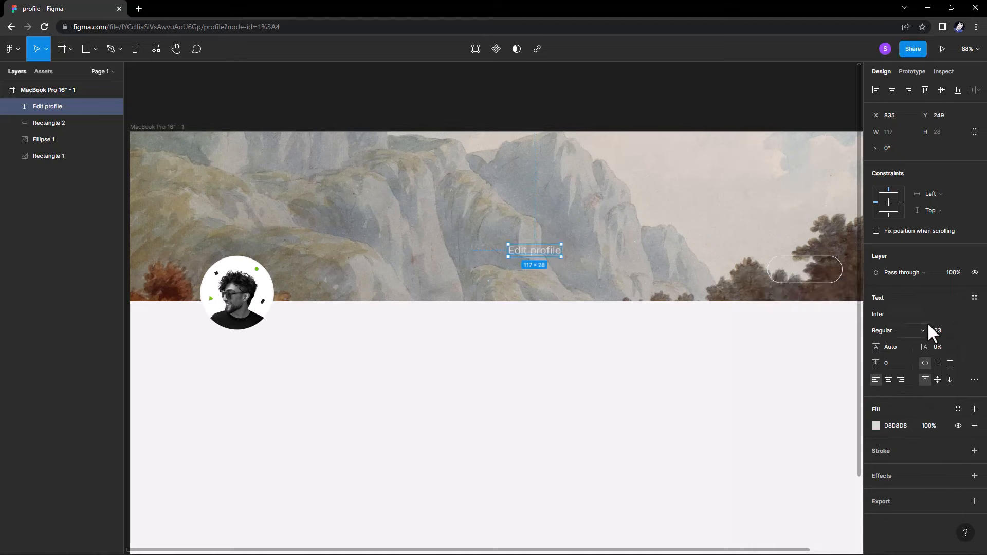
{"action": "type", "text": "19"}
{"action": "key", "text": "Return"}
Place 'Edit profile' inside the pill and set its colour to E6E6E6.
{"action": "left_click_drag", "start_coordinate": [533, 256], "coordinate": [808, 281]}
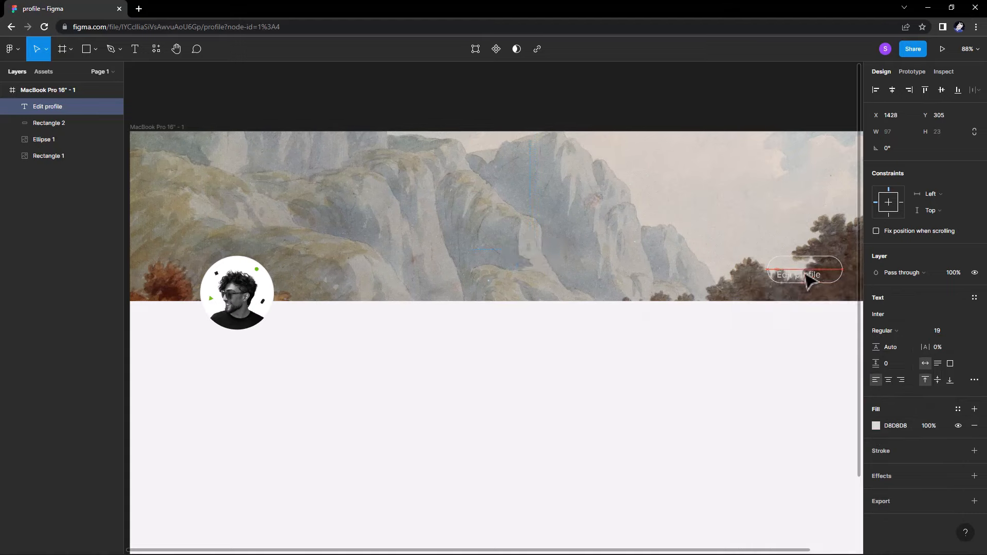
{"action": "left_click", "coordinate": [876, 426]}
{"action": "left_click_drag", "start_coordinate": [804, 374], "coordinate": [701, 314]}
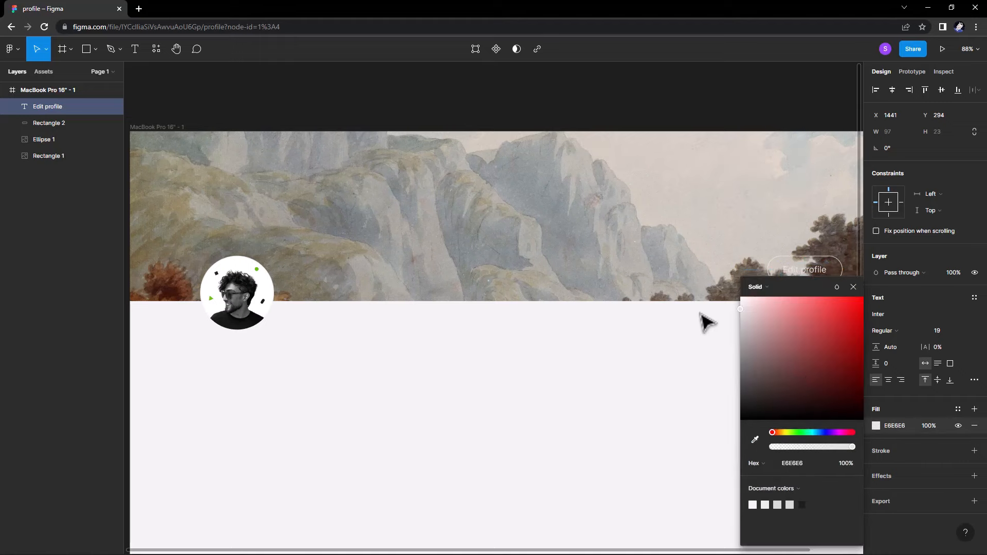
{"action": "left_click", "coordinate": [853, 287]}
{"action": "left_click", "coordinate": [571, 327]}
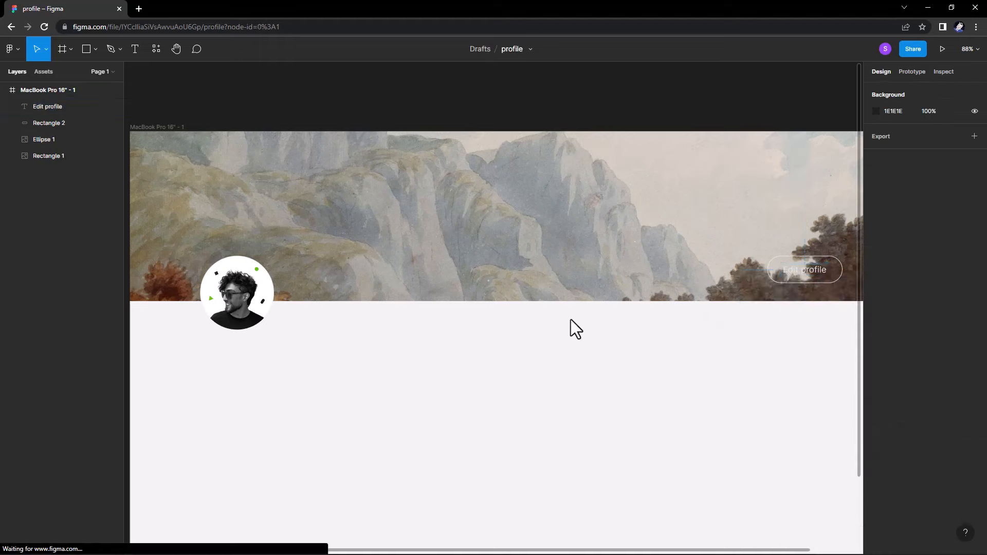
Replace the header image's grey fill with a 31% black overlay to darken the banner.
{"action": "left_click", "coordinate": [444, 263]}
{"action": "left_click", "coordinate": [975, 330]}
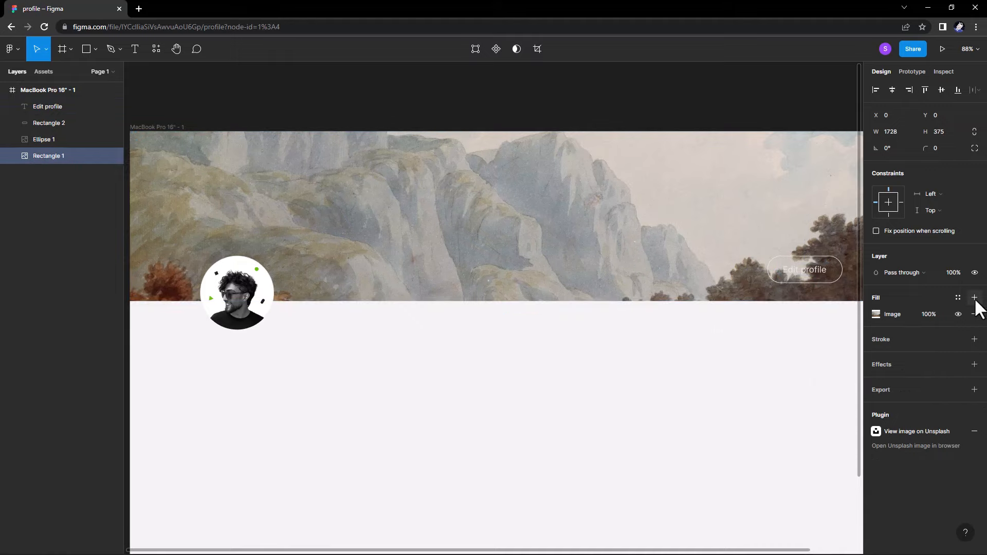
{"action": "left_click", "coordinate": [973, 298]}
{"action": "left_click", "coordinate": [927, 315]}
{"action": "key", "text": "Up"}
{"action": "key", "text": "Up"}
{"action": "key", "text": "Up"}
{"action": "key", "text": "Up"}
{"action": "key", "text": "Up"}
{"action": "key", "text": "Up"}
{"action": "key", "text": "Up"}
{"action": "key", "text": "Up"}
{"action": "key", "text": "Up"}
{"action": "key", "text": "Up"}
{"action": "key", "text": "Up"}
{"action": "key", "text": "Up"}
{"action": "key", "text": "Up"}
{"action": "key", "text": "Up"}
{"action": "key", "text": "Up"}
{"action": "key", "text": "Up"}
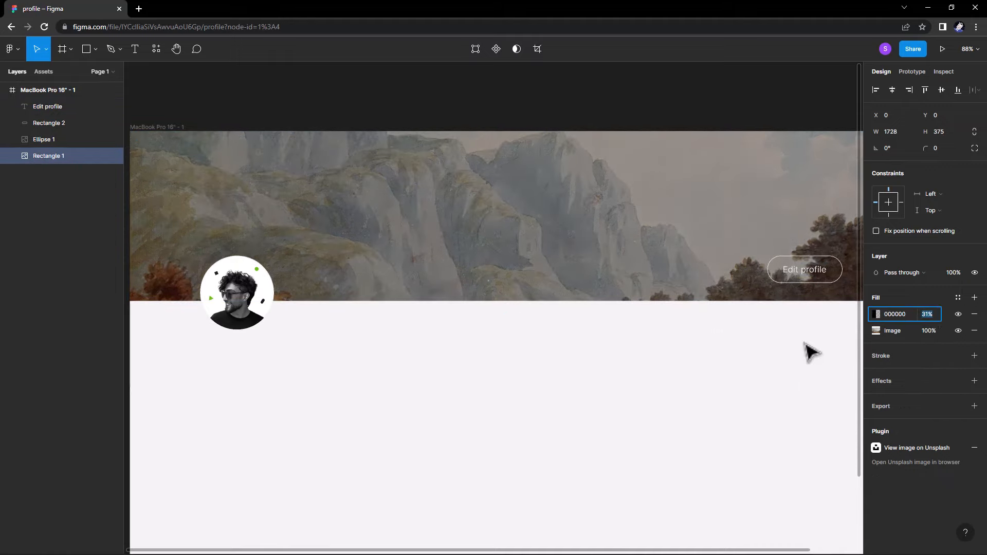
{"action": "left_click", "coordinate": [786, 360]}
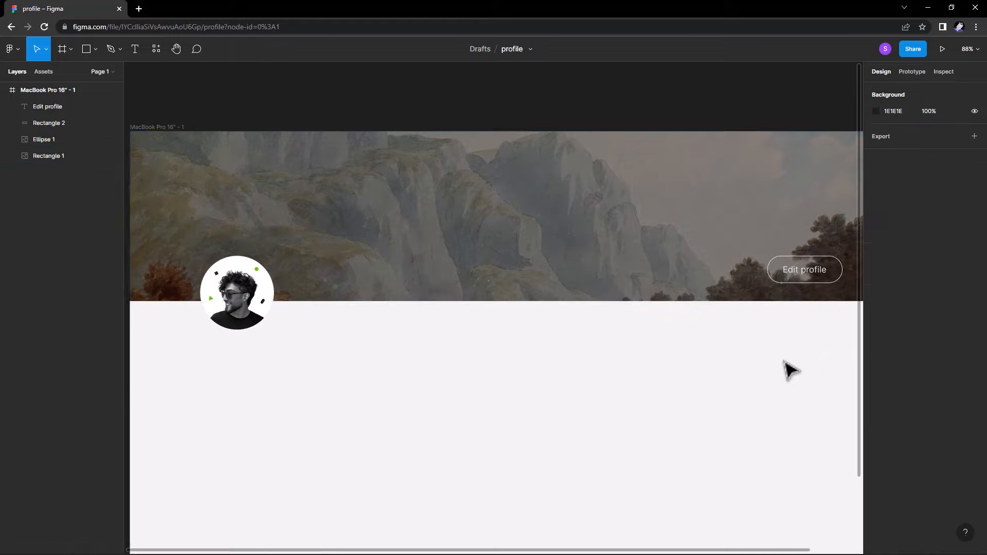
Widen the Edit profile button outline to 187×60 and recentre its label.
{"action": "scroll", "coordinate": [754, 362], "scroll_direction": "down", "scroll_amount": 2}
{"action": "left_click_drag", "start_coordinate": [740, 367], "coordinate": [648, 337]}
{"action": "scroll", "coordinate": [699, 269], "scroll_direction": "up", "scroll_amount": 3}
{"action": "left_click", "coordinate": [706, 277]}
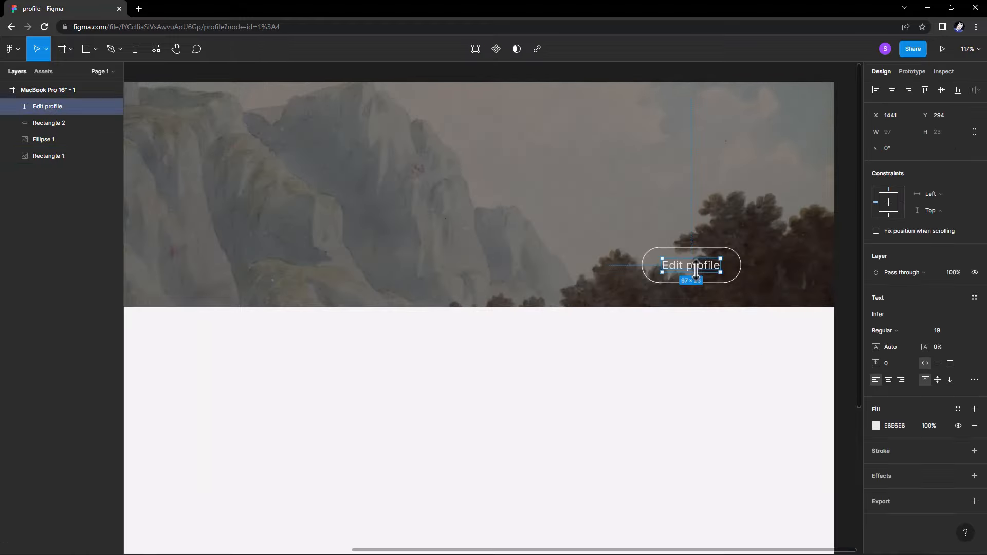
{"action": "left_click", "coordinate": [743, 284]}
{"action": "left_click_drag", "start_coordinate": [635, 266], "coordinate": [628, 266]}
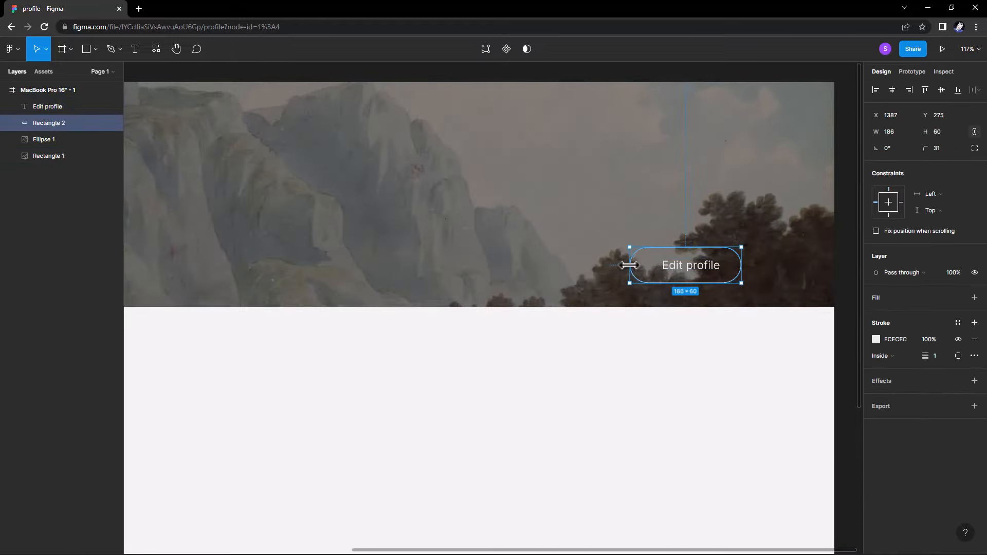
{"action": "left_click_drag", "start_coordinate": [711, 275], "coordinate": [704, 276]}
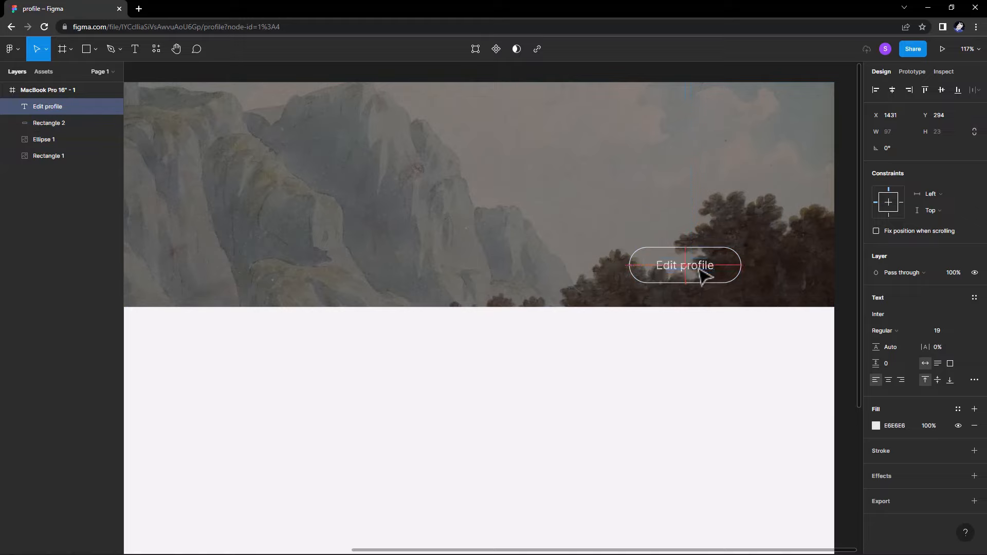
{"action": "left_click", "coordinate": [742, 282]}
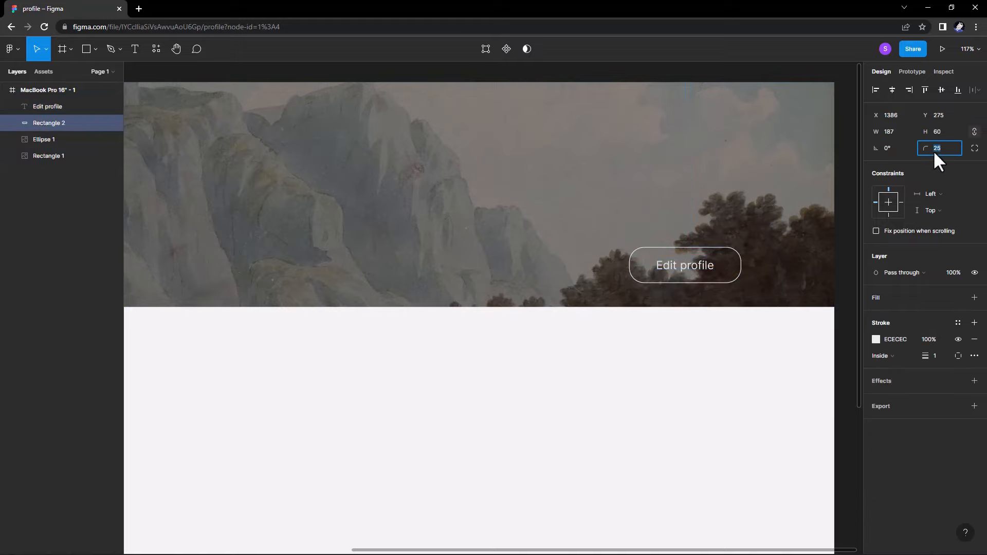
{"action": "left_click", "coordinate": [803, 364]}
Add a text layer with the owner's name below the avatar.
{"action": "scroll", "coordinate": [792, 359], "scroll_direction": "down", "scroll_amount": 3}
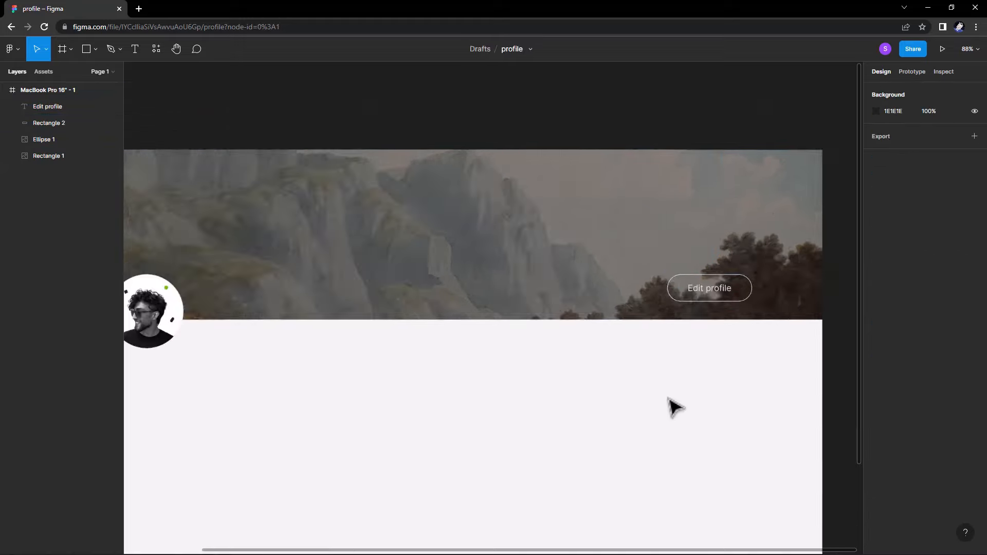
{"action": "scroll", "coordinate": [685, 355], "scroll_direction": "down", "scroll_amount": 3}
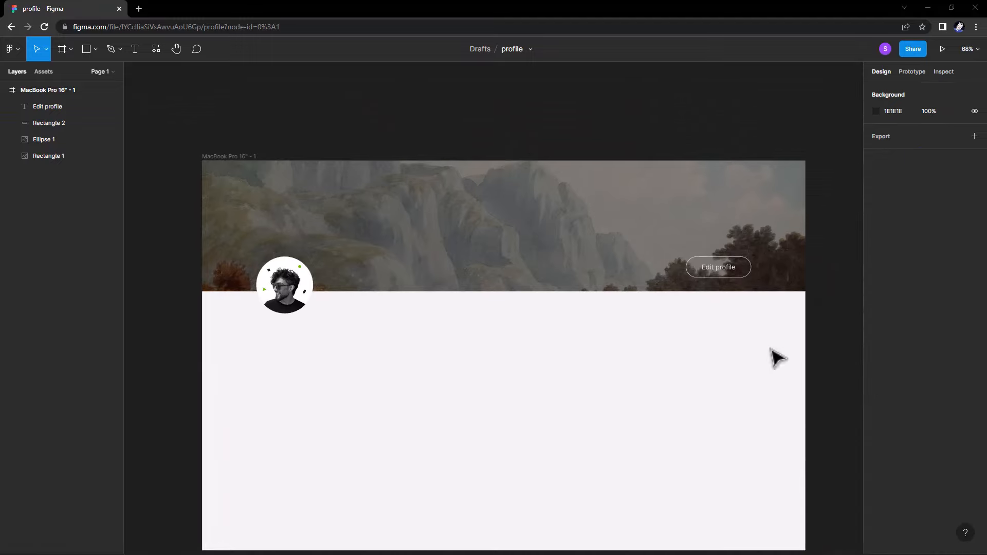
{"action": "left_click", "coordinate": [135, 49]}
{"action": "left_click_drag", "start_coordinate": [263, 323], "coordinate": [303, 329]}
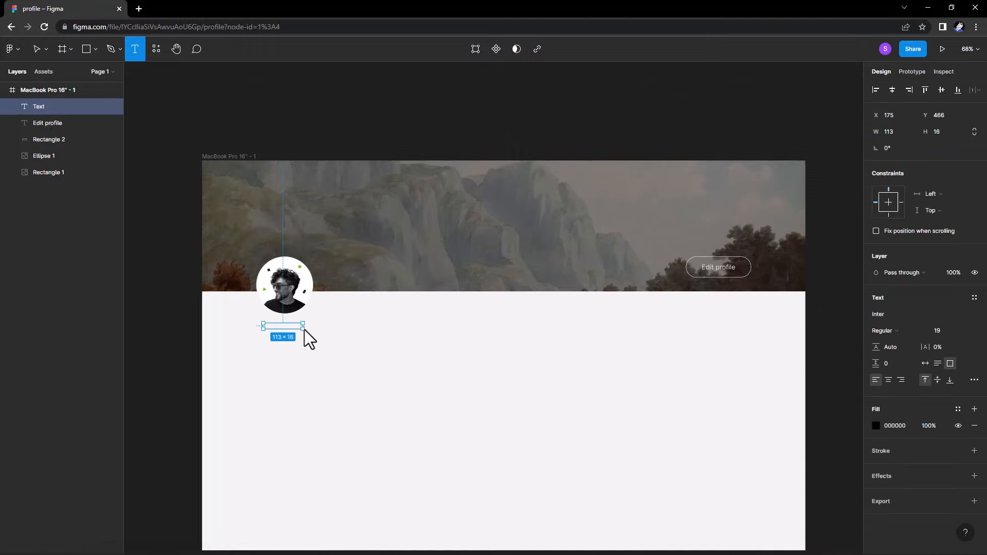
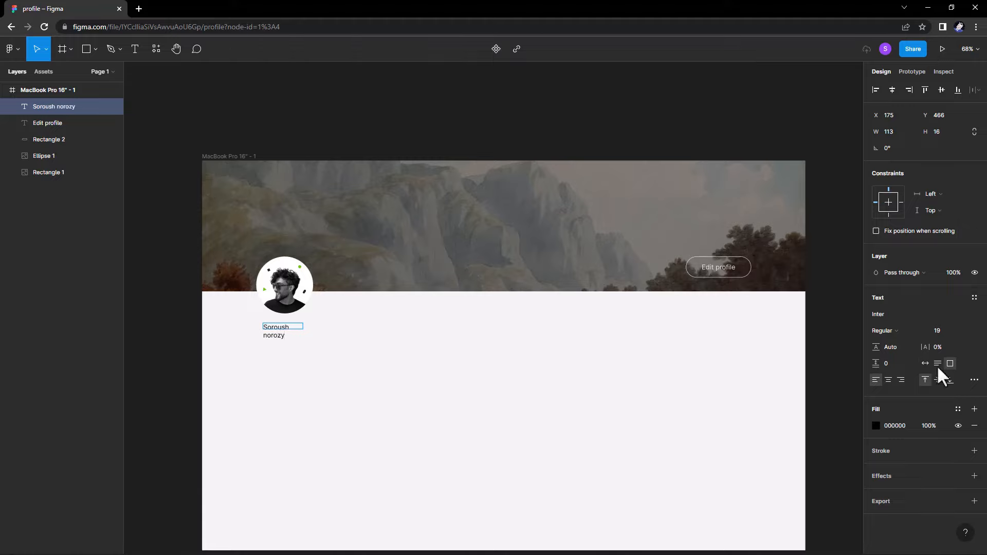
{"action": "left_click", "coordinate": [925, 363]}
Make the name bold grey and line it up with the avatar.
{"action": "left_click", "coordinate": [882, 331]}
{"action": "left_click", "coordinate": [880, 341]}
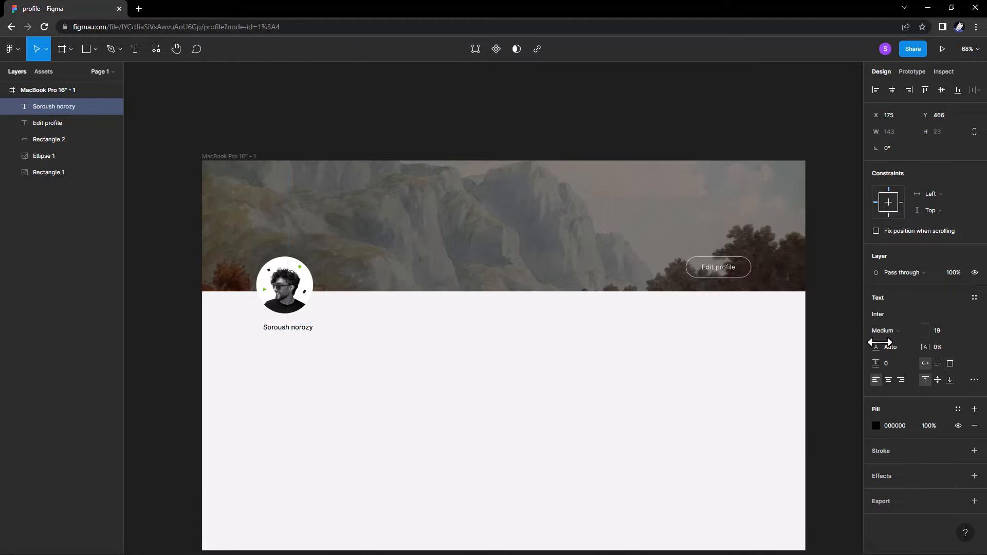
{"action": "left_click", "coordinate": [882, 331]}
{"action": "left_click", "coordinate": [885, 355]}
{"action": "left_click", "coordinate": [876, 425]}
{"action": "left_click_drag", "start_coordinate": [772, 401], "coordinate": [721, 384]}
{"action": "left_click", "coordinate": [853, 287]}
{"action": "left_click_drag", "start_coordinate": [303, 331], "coordinate": [291, 343]}
Retype a duplicate as a Regular-weight '3d illustrator' line, with another name copy beneath it.
{"action": "left_click", "coordinate": [357, 315]}
{"action": "double_click", "coordinate": [291, 343]}
{"action": "type", "text": "#D"}
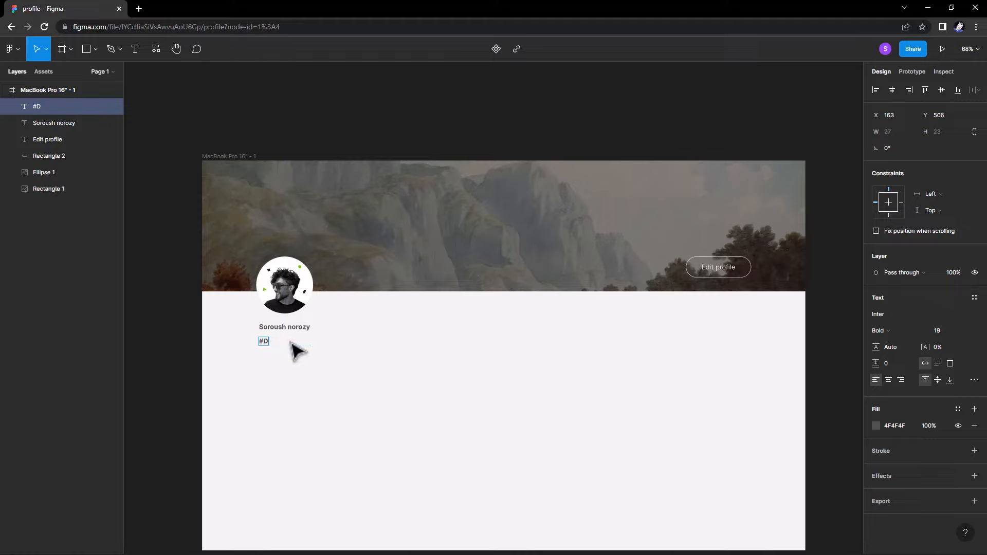
{"action": "key", "text": "BackSpace"}
{"action": "key", "text": "BackSpace"}
{"action": "type", "text": "3d illustrator"}
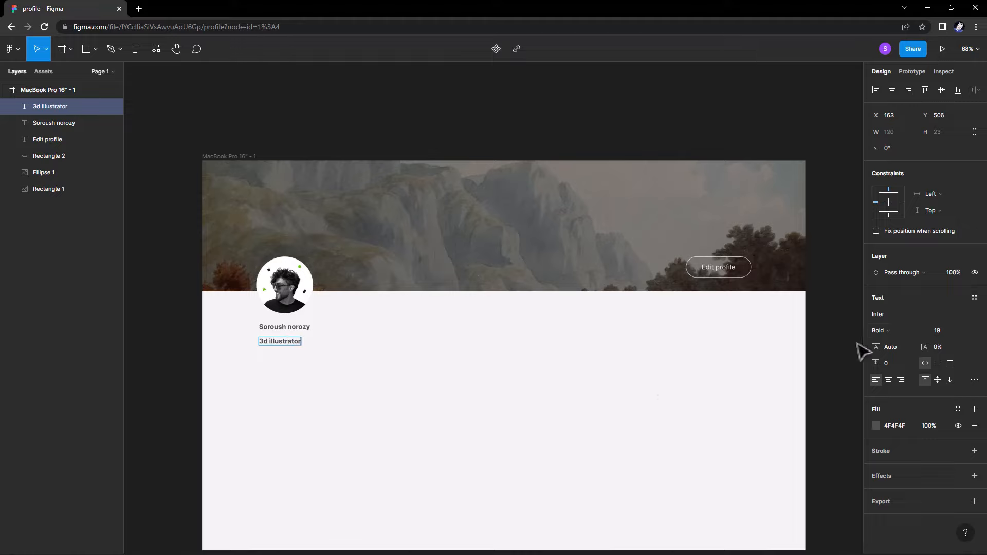
{"action": "left_click", "coordinate": [880, 331]}
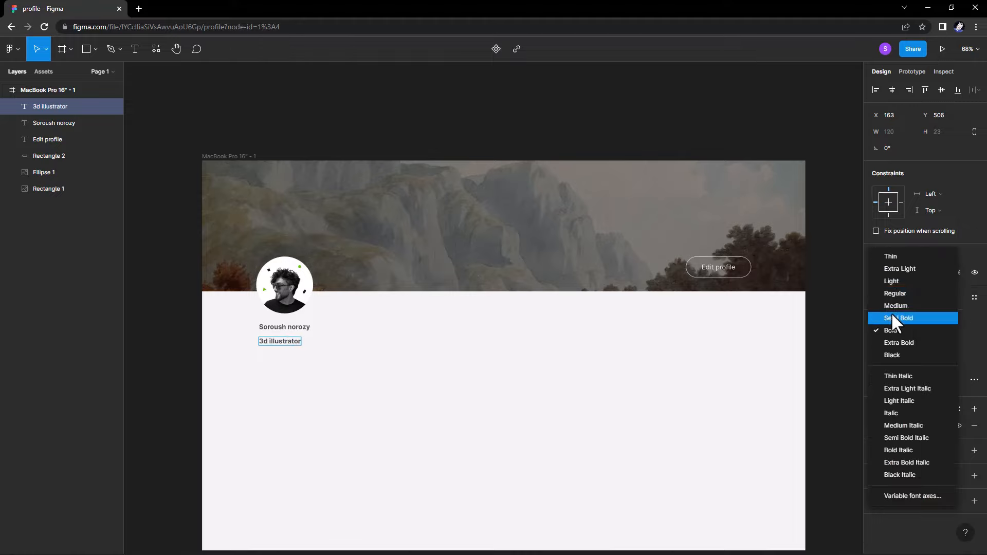
{"action": "left_click", "coordinate": [895, 294]}
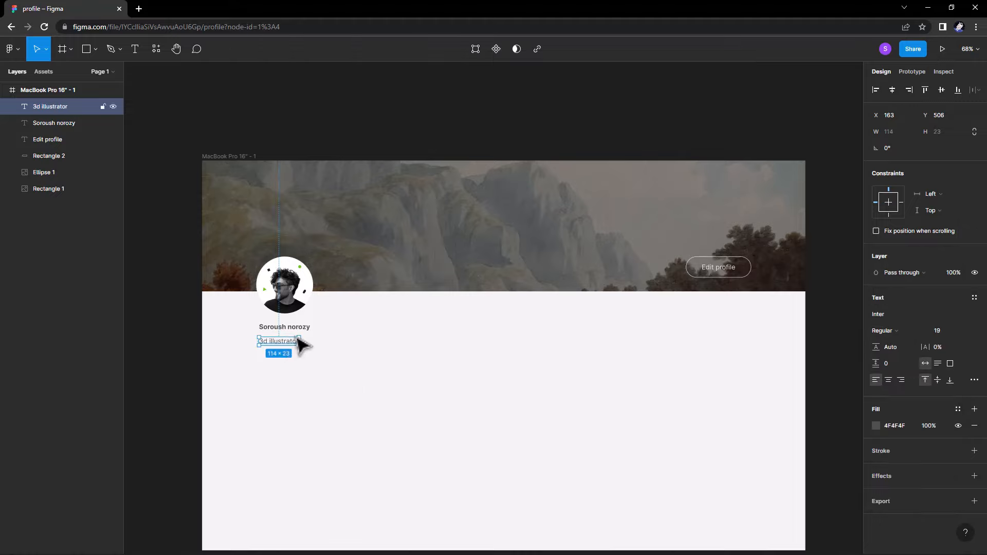
{"action": "left_click", "coordinate": [316, 358]}
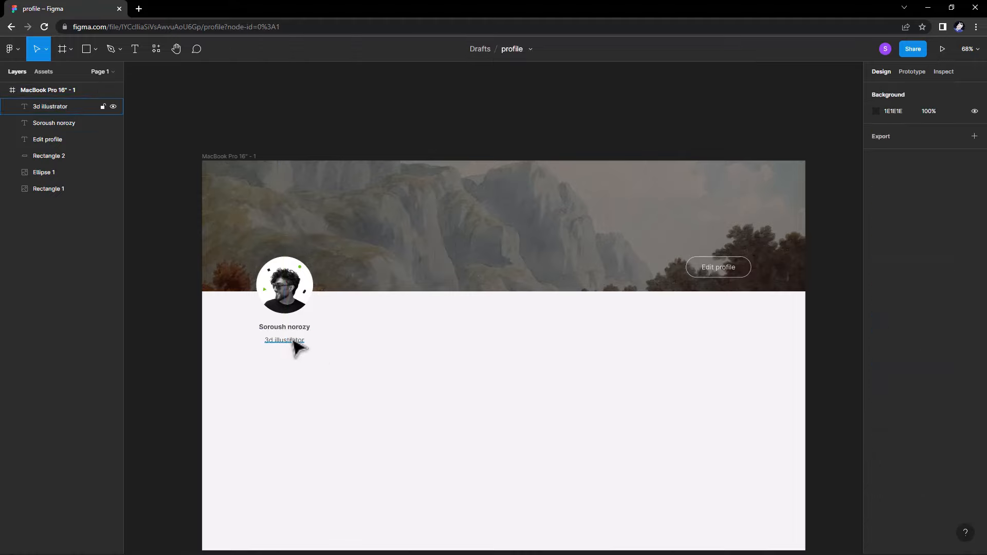
{"action": "left_click", "coordinate": [292, 340]}
{"action": "left_click_drag", "start_coordinate": [291, 330], "coordinate": [291, 356], "text": "alt"}
Retype the copied line as the wallet ID at size 15 and nudge it into place.
{"action": "double_click", "coordinate": [291, 351]}
{"action": "type", "text": "OXSW123FRE.....d21"}
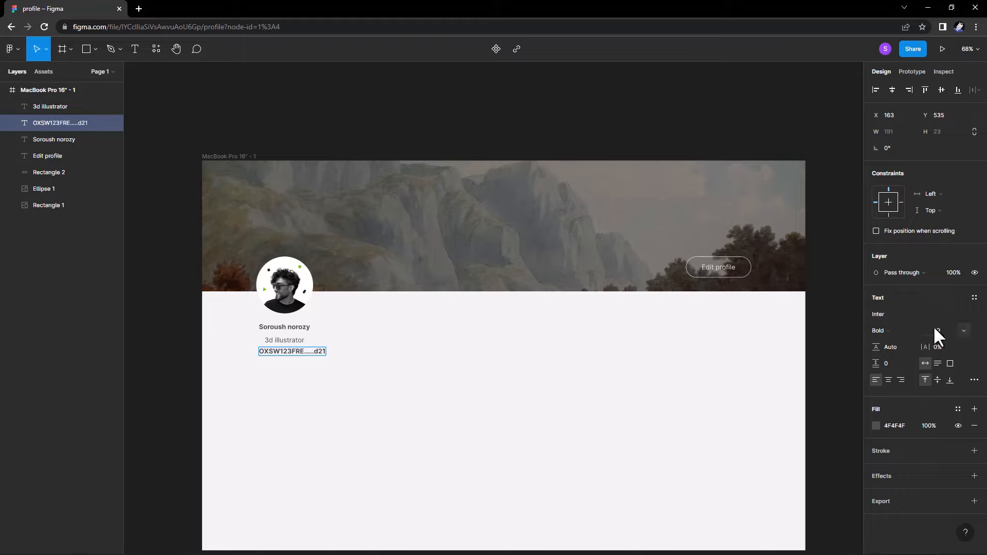
{"action": "key", "text": "Down"}
{"action": "key", "text": "Down"}
{"action": "key", "text": "Down"}
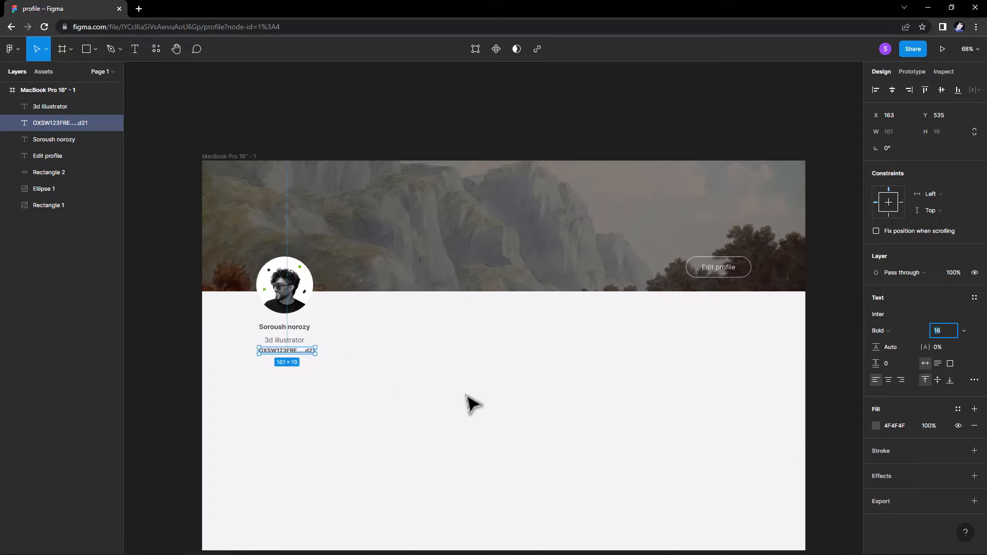
{"action": "left_click", "coordinate": [316, 382]}
{"action": "left_click", "coordinate": [285, 350]}
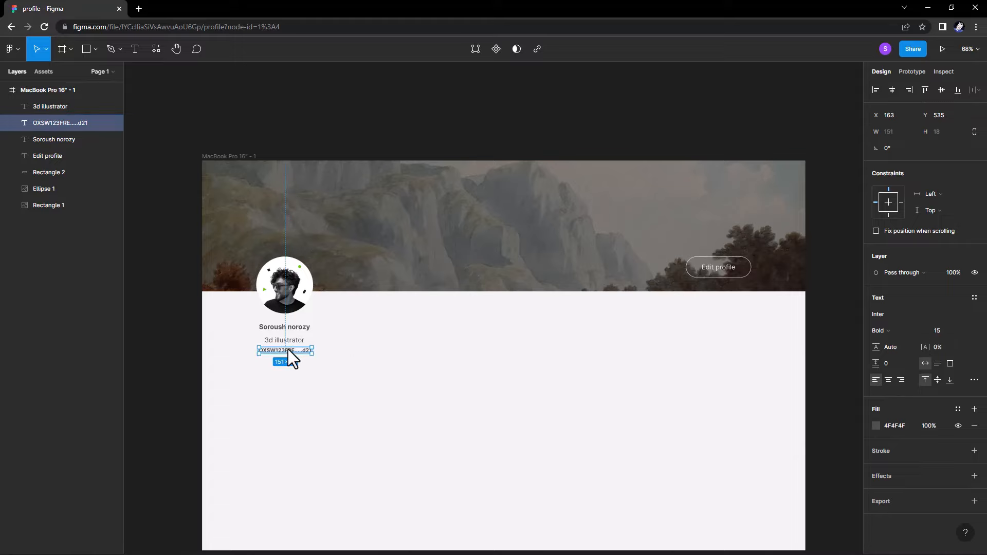
{"action": "left_click", "coordinate": [346, 357]}
{"action": "double_click", "coordinate": [282, 350]}
{"action": "key", "text": "BackSpace"}
{"action": "key", "text": "BackSpace"}
{"action": "left_click", "coordinate": [332, 375]}
{"action": "left_click_drag", "start_coordinate": [294, 354], "coordinate": [296, 353]}
Colour the wallet ID line dark grey 484848 and open a new browser tab.
{"action": "left_click", "coordinate": [342, 345]}
{"action": "left_click", "coordinate": [301, 352]}
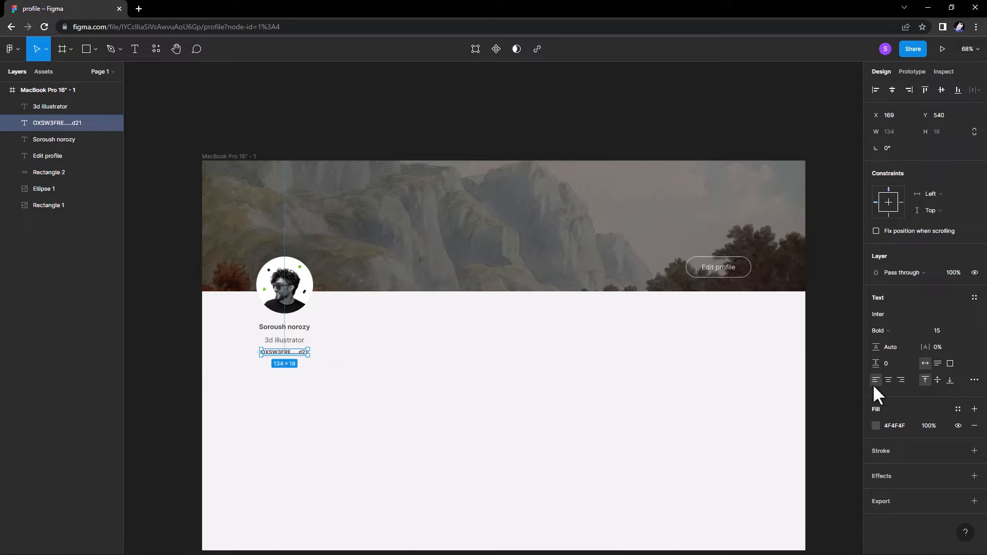
{"action": "left_click", "coordinate": [874, 425]}
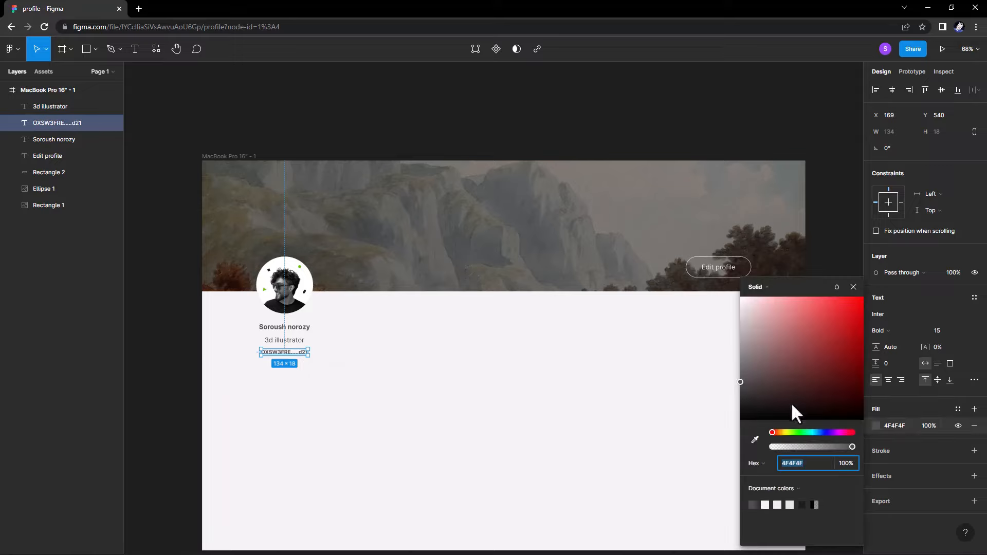
{"action": "left_click_drag", "start_coordinate": [740, 380], "coordinate": [740, 385]}
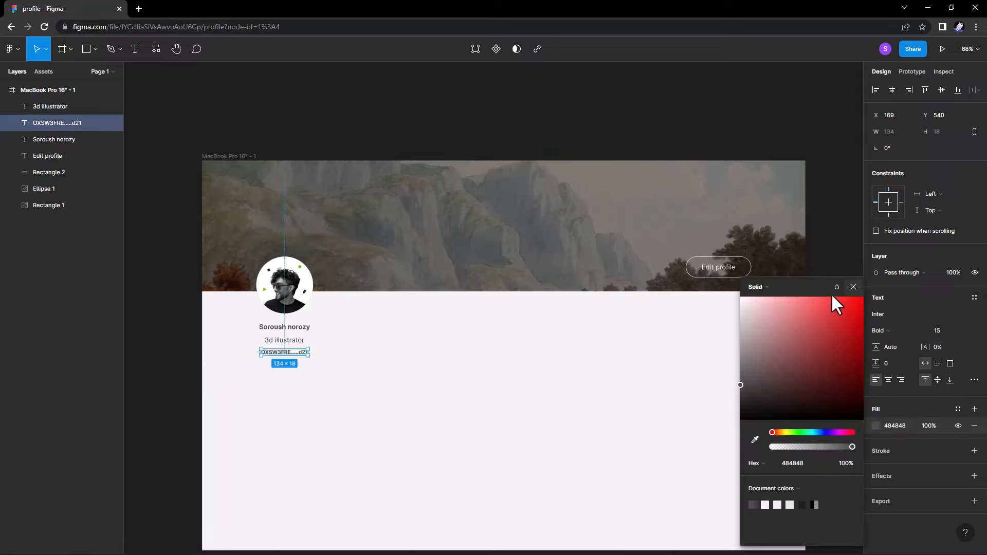
{"action": "key", "text": "Escape"}
{"action": "left_click", "coordinate": [139, 9]}
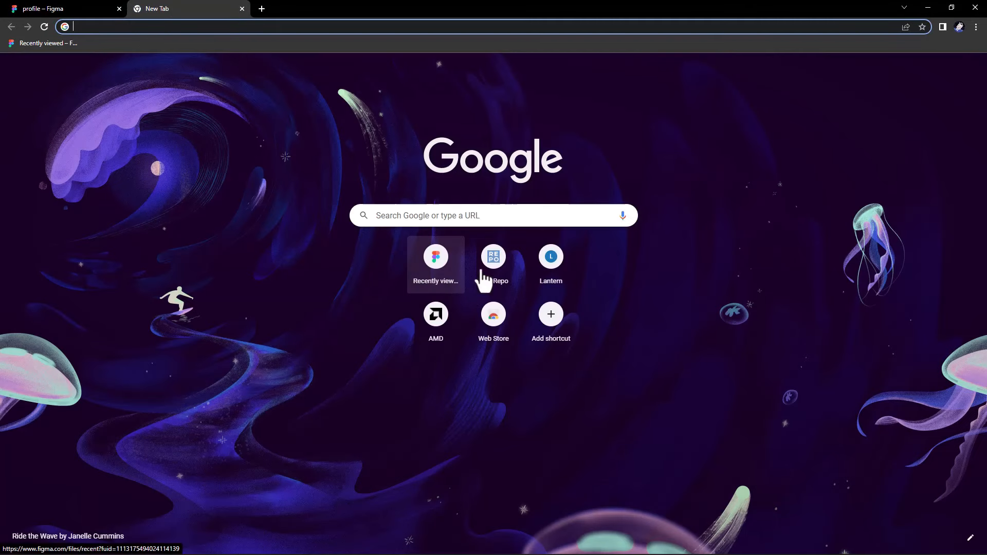
Search SVG Repo for 'copy', download the second icon, and drop copy-svgrepo-com.svg into the Figma frame.
{"action": "left_click", "coordinate": [491, 263]}
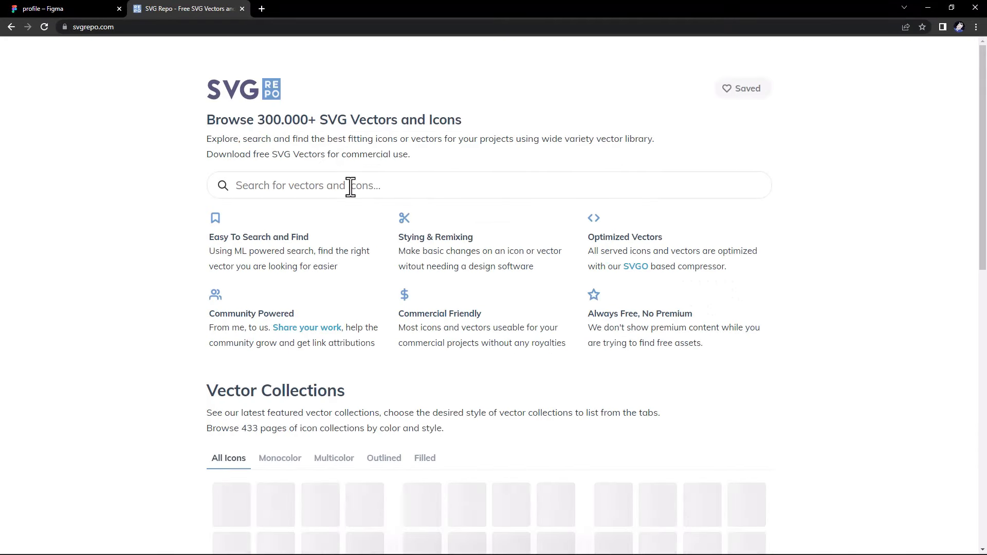
{"action": "left_click", "coordinate": [347, 183]}
{"action": "type", "text": "co"}
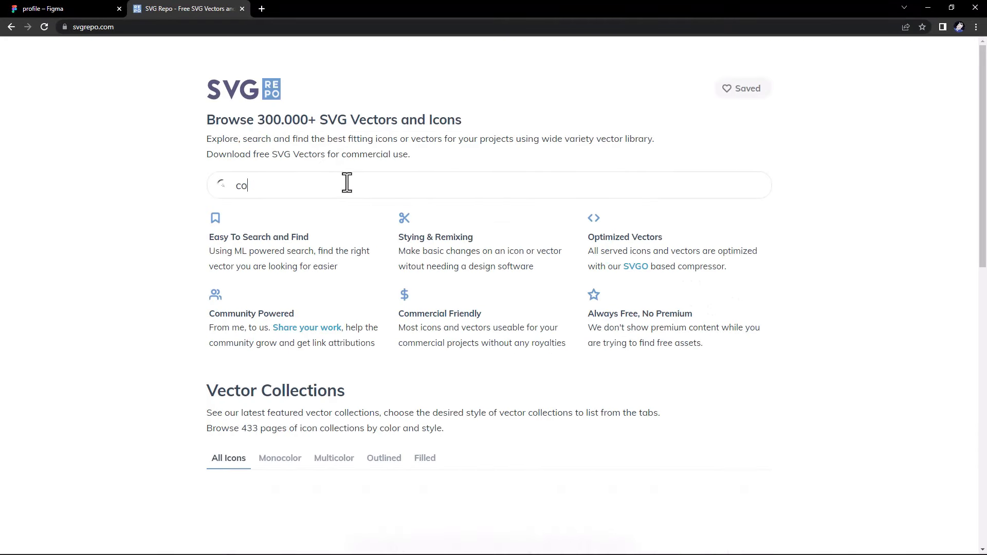
{"action": "type", "text": "py"}
{"action": "key", "text": "Return"}
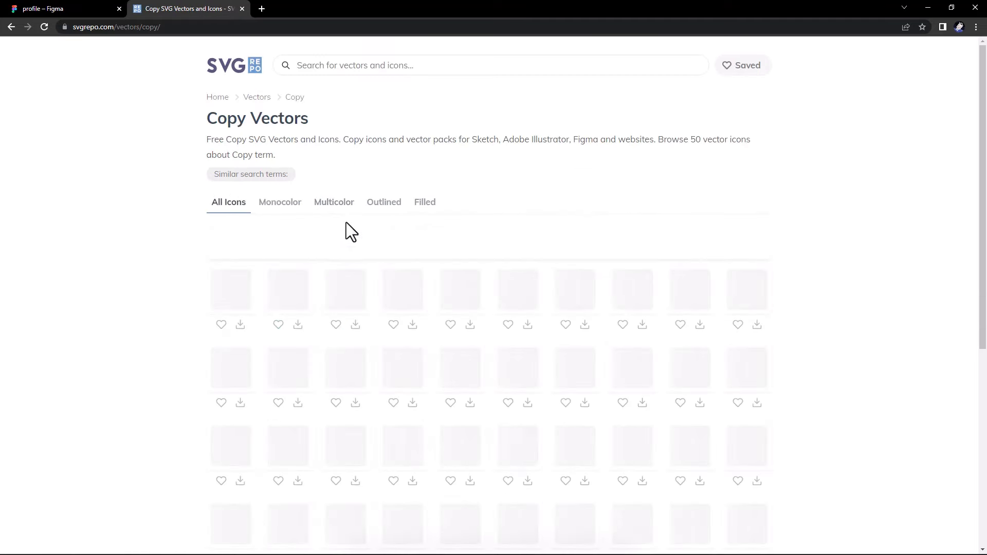
{"action": "left_click", "coordinate": [297, 318]}
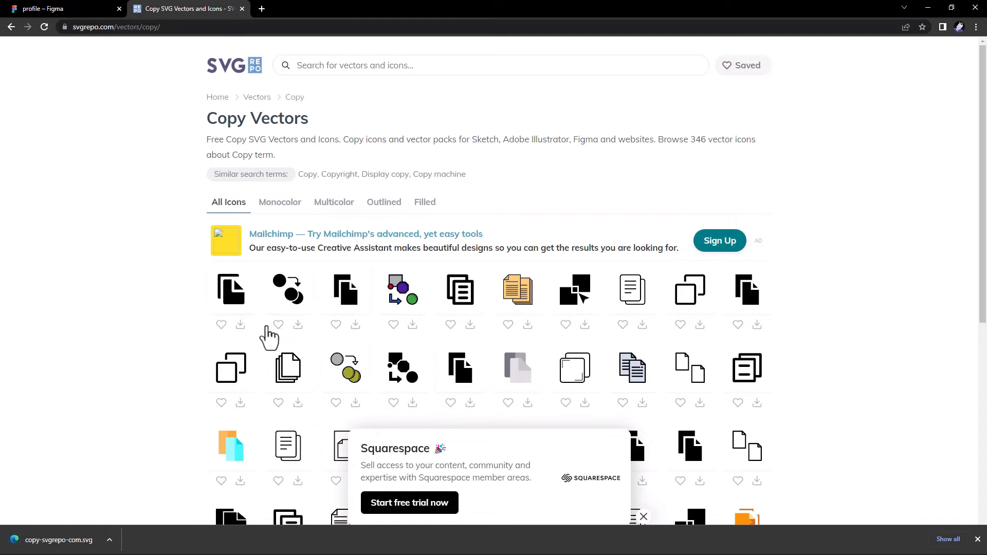
{"action": "left_click", "coordinate": [84, 9]}
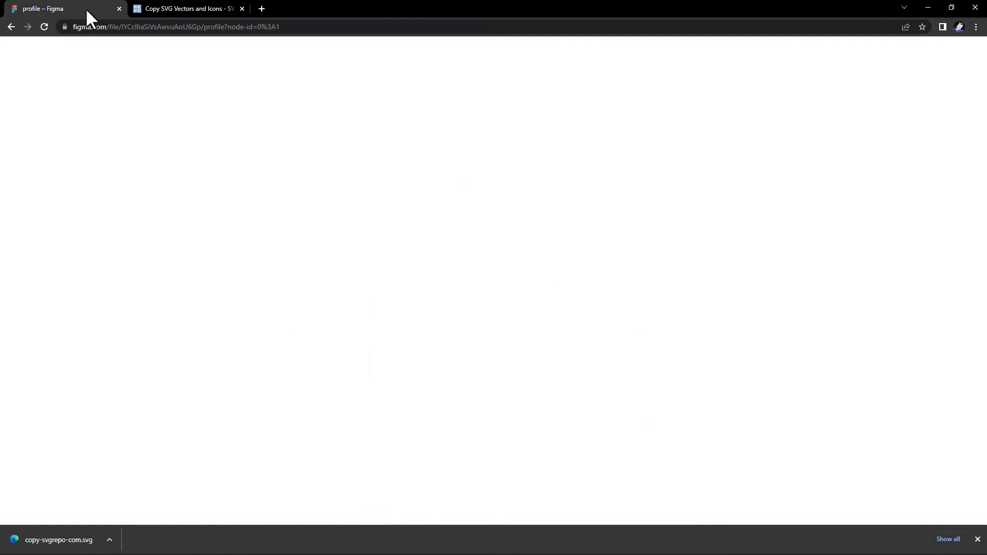
{"action": "left_click_drag", "start_coordinate": [319, 211], "coordinate": [322, 209]}
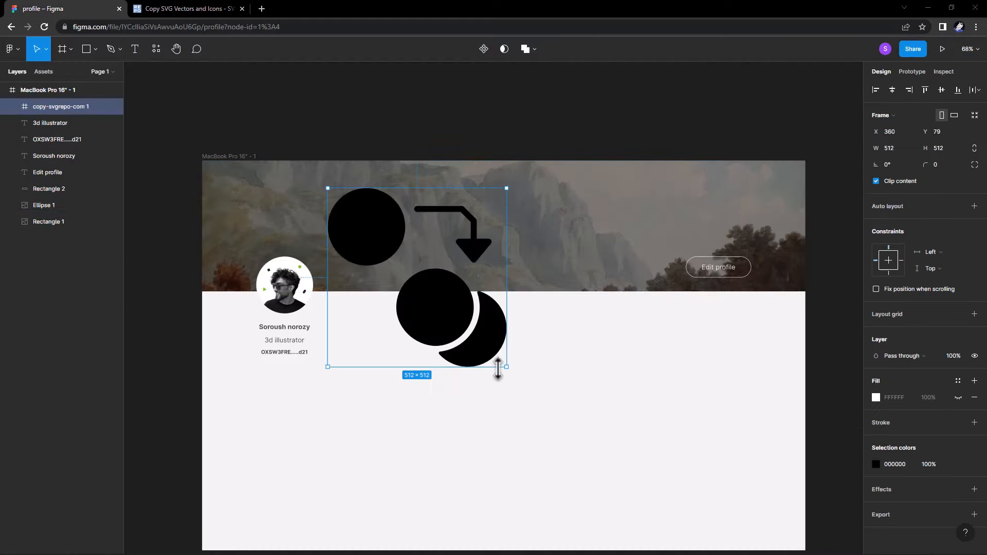
Shrink the imported copy icon to 15×15 and place it beside the ID line.
{"action": "left_click_drag", "start_coordinate": [506, 365], "coordinate": [309, 350]}
{"action": "scroll", "coordinate": [319, 359], "scroll_direction": "up", "scroll_amount": 3}
{"action": "scroll", "coordinate": [316, 359], "scroll_direction": "up", "scroll_amount": 3}
{"action": "left_click", "coordinate": [330, 362]}
{"action": "left_click", "coordinate": [875, 464]}
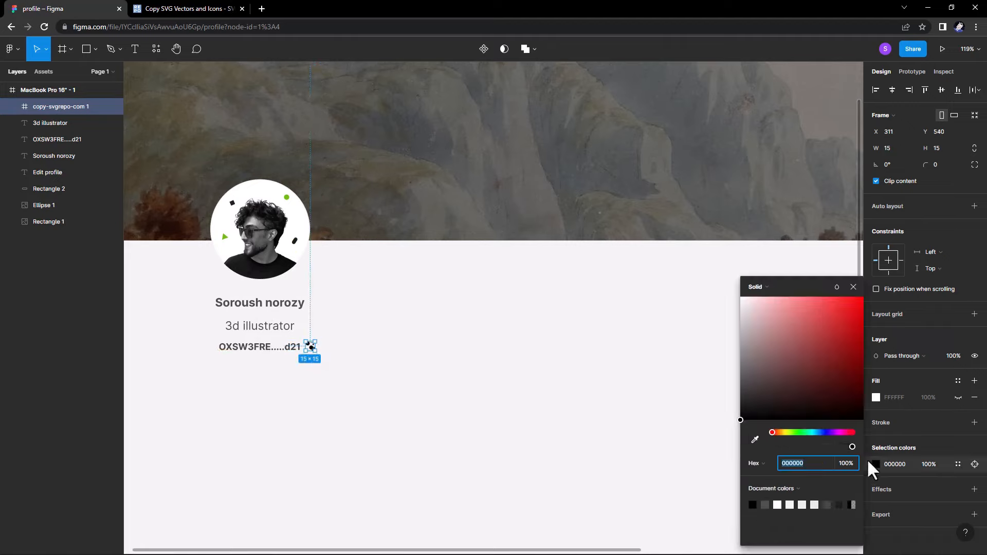
Colour the copy icon blue 2C79EE.
{"action": "left_click", "coordinate": [805, 433]}
{"action": "left_click_drag", "start_coordinate": [811, 433], "coordinate": [820, 432]}
{"action": "left_click", "coordinate": [815, 298]}
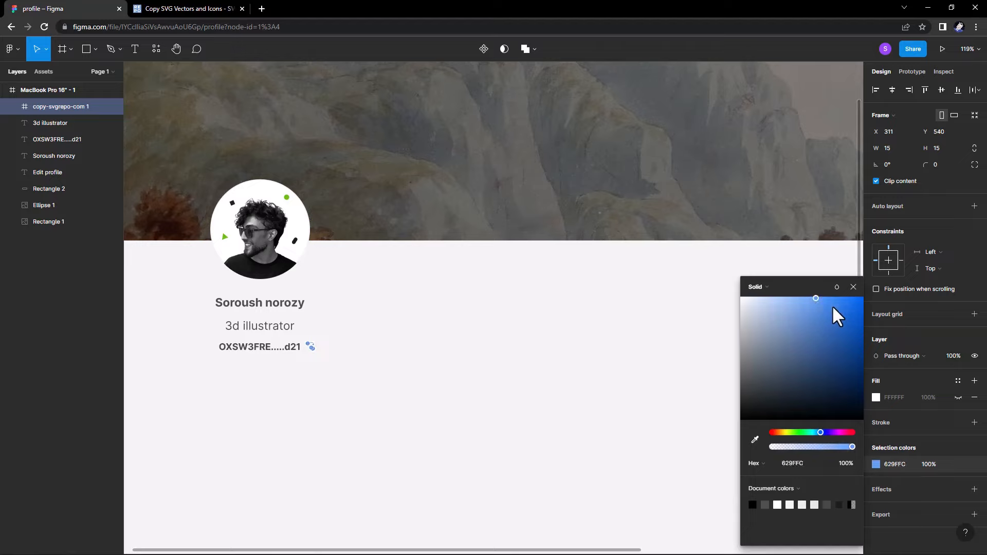
{"action": "left_click_drag", "start_coordinate": [840, 306], "coordinate": [840, 306]}
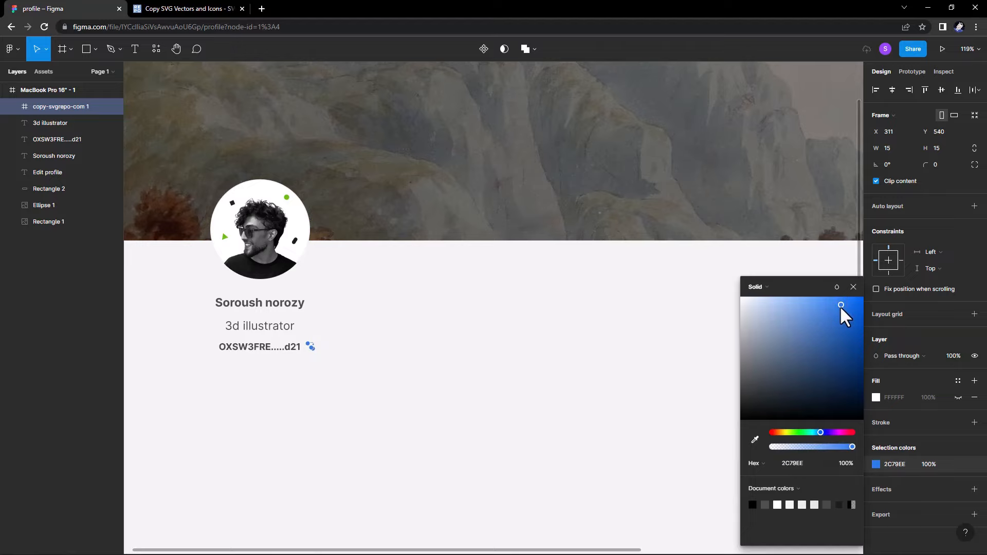
{"action": "left_click", "coordinate": [514, 345]}
{"action": "left_click", "coordinate": [311, 352]}
{"action": "left_click", "coordinate": [331, 370]}
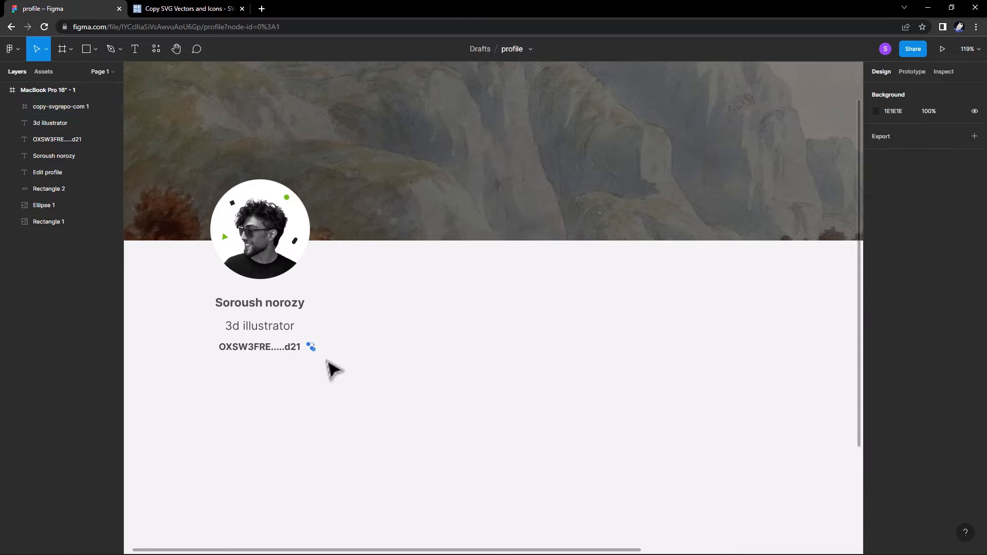
{"action": "scroll", "coordinate": [339, 387], "scroll_direction": "down", "scroll_amount": 3}
{"action": "left_click", "coordinate": [357, 319]}
Duplicate the ID line and fill it with wrapped, centre-aligned Lorem ipsum sentences.
{"action": "left_click_drag", "start_coordinate": [357, 318], "coordinate": [353, 341]}
{"action": "right_click", "coordinate": [345, 339]}
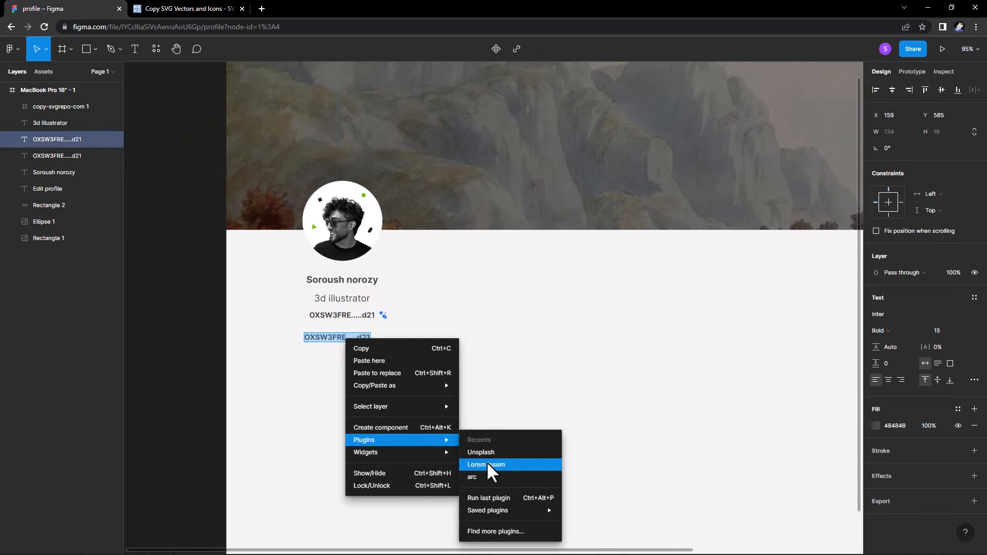
{"action": "left_click", "coordinate": [484, 460]}
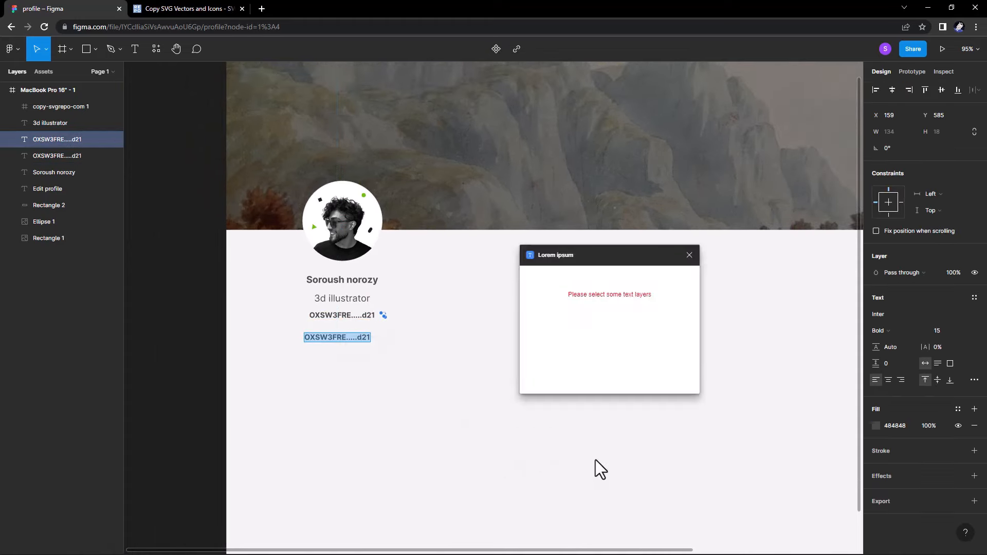
{"action": "left_click", "coordinate": [664, 333]}
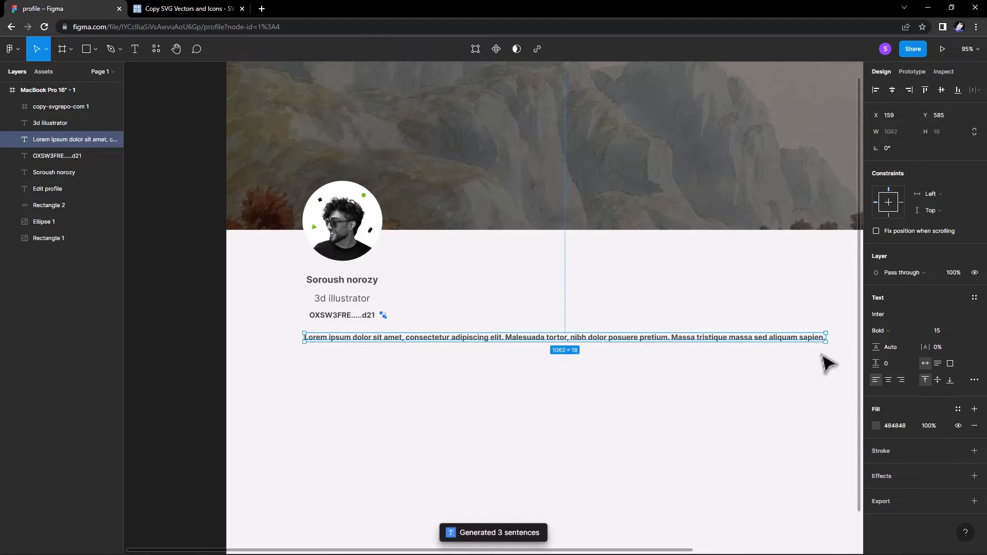
{"action": "left_click_drag", "start_coordinate": [827, 339], "coordinate": [622, 335]}
{"action": "left_click", "coordinate": [888, 379]}
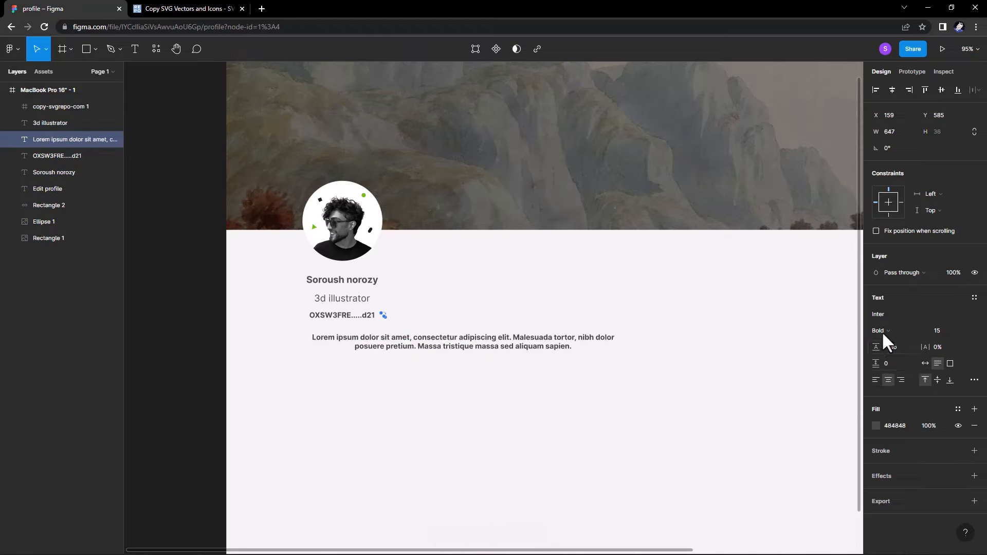
Set the bio to Regular weight and resize its box to about 238 wide, centred under the avatar.
{"action": "left_click", "coordinate": [881, 330]}
{"action": "left_click", "coordinate": [910, 295]}
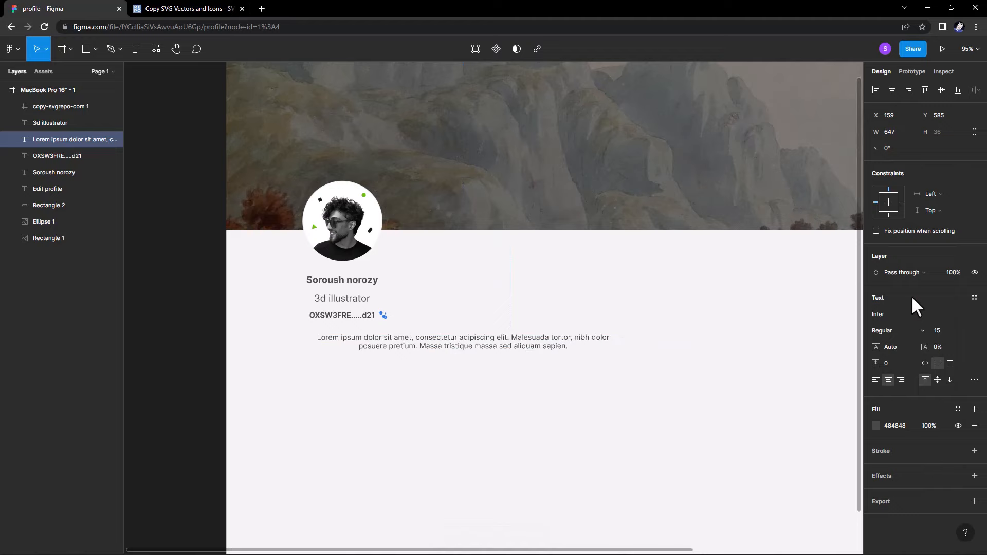
{"action": "left_click", "coordinate": [700, 378]}
{"action": "left_click", "coordinate": [593, 341]}
{"action": "left_click_drag", "start_coordinate": [620, 341], "coordinate": [375, 344]}
{"action": "left_click", "coordinate": [393, 350]}
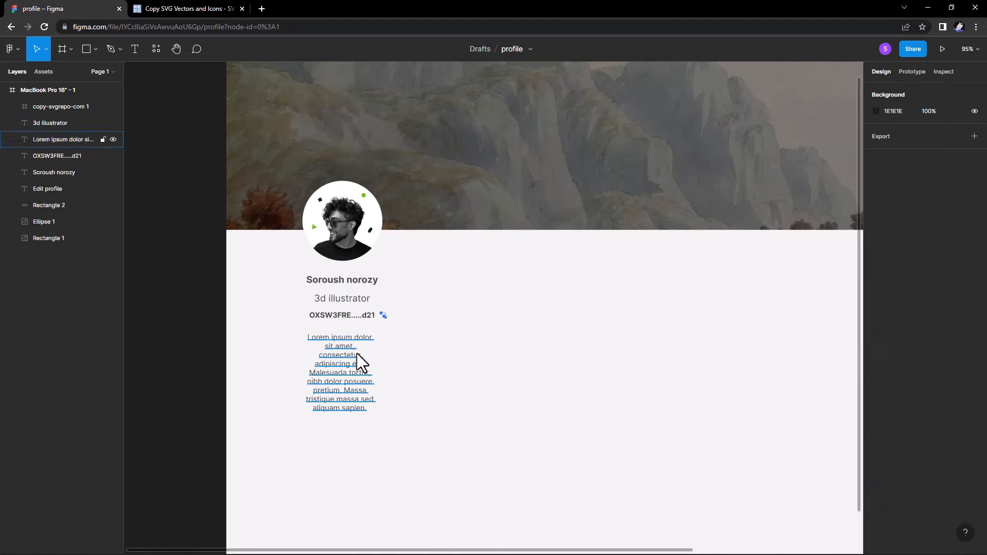
{"action": "left_click", "coordinate": [363, 379]}
{"action": "left_click_drag", "start_coordinate": [376, 412], "coordinate": [418, 379]}
{"action": "left_click_drag", "start_coordinate": [398, 367], "coordinate": [379, 365]}
Use the frame's column layout grid to shift the profile elements slightly right.
{"action": "left_click_drag", "start_coordinate": [425, 403], "coordinate": [284, 281]}
{"action": "left_click", "coordinate": [215, 69]}
{"action": "left_click", "coordinate": [957, 247]}
{"action": "left_click_drag", "start_coordinate": [291, 274], "coordinate": [313, 283]}
{"action": "left_click", "coordinate": [220, 75]}
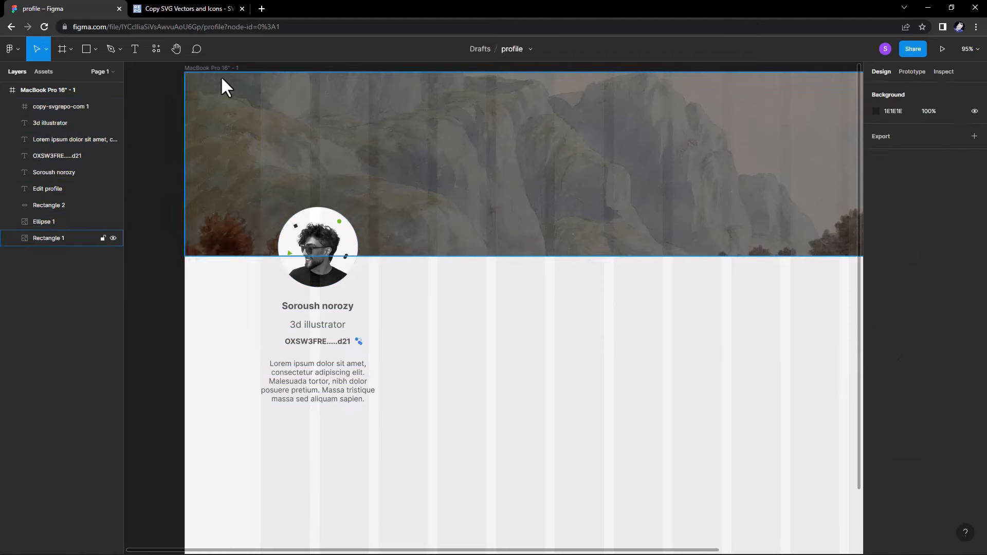
{"action": "left_click", "coordinate": [176, 229]}
{"action": "left_click", "coordinate": [204, 68]}
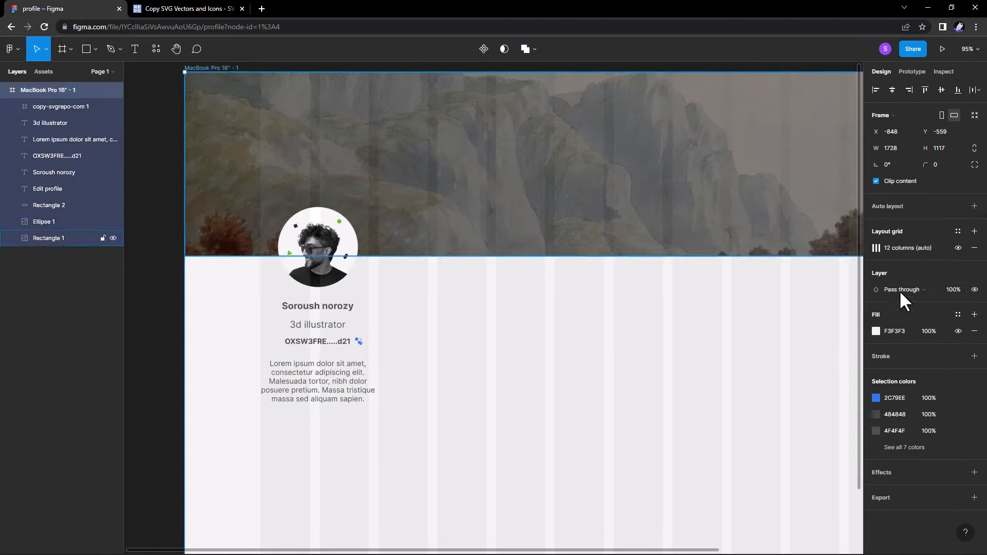
{"action": "left_click", "coordinate": [956, 248]}
Lighten the bio text to grey 888888.
{"action": "left_click", "coordinate": [362, 398]}
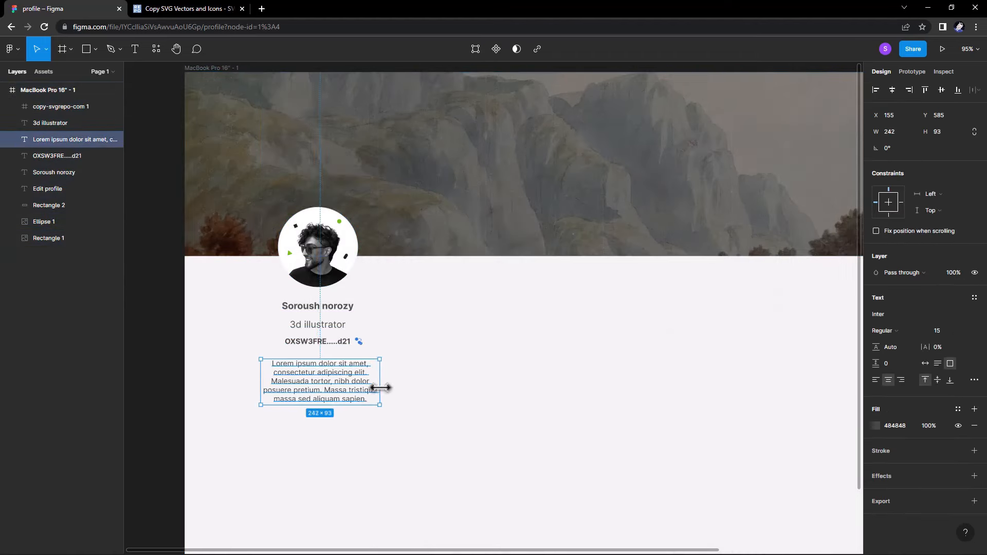
{"action": "left_click", "coordinate": [876, 426]}
{"action": "left_click_drag", "start_coordinate": [746, 368], "coordinate": [729, 361]}
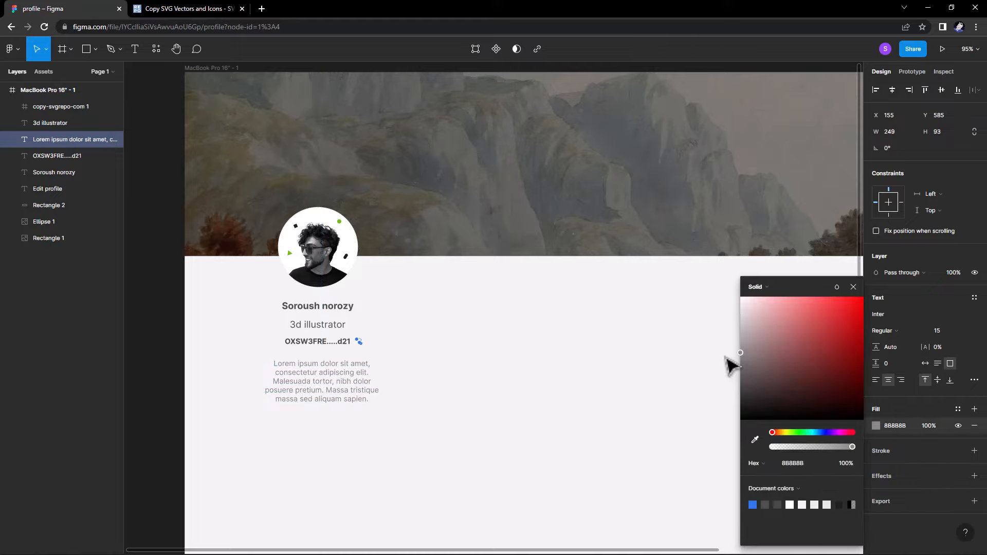
{"action": "left_click", "coordinate": [508, 407]}
Download the outline globe icon from SVG Repo's Internet results for 'inter', then return to Figma.
{"action": "left_click", "coordinate": [194, 5]}
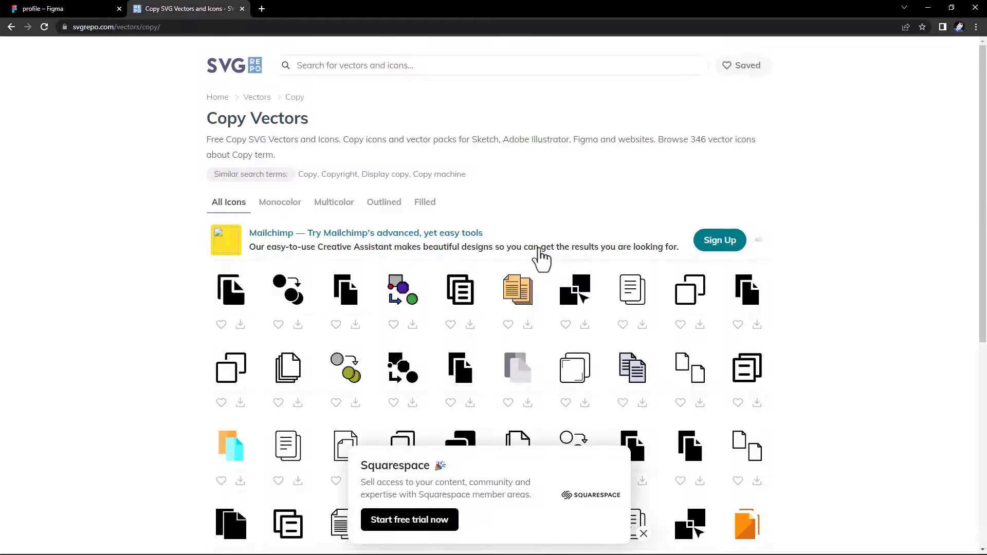
{"action": "left_click", "coordinate": [313, 67]}
{"action": "type", "text": "inter"}
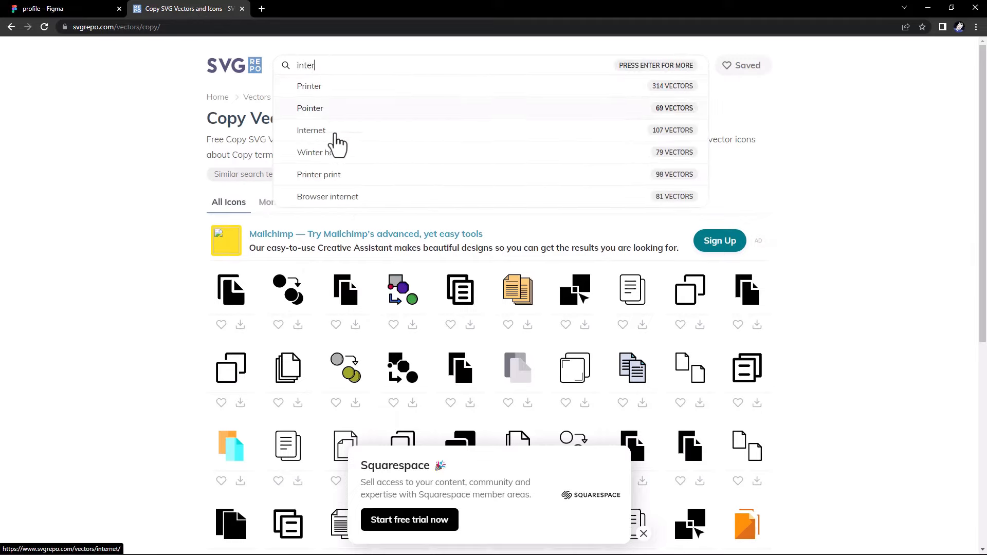
{"action": "left_click", "coordinate": [329, 132]}
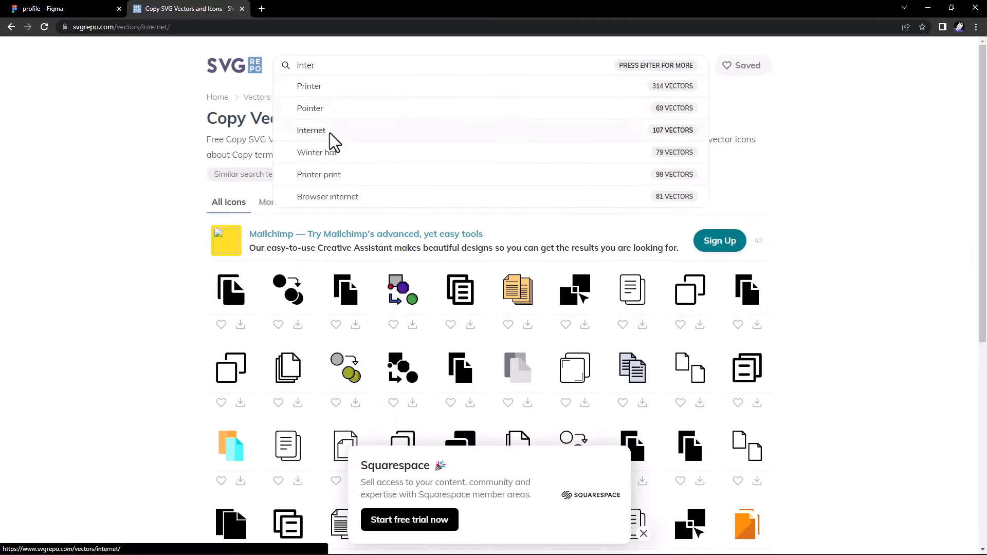
{"action": "left_click", "coordinate": [412, 325]}
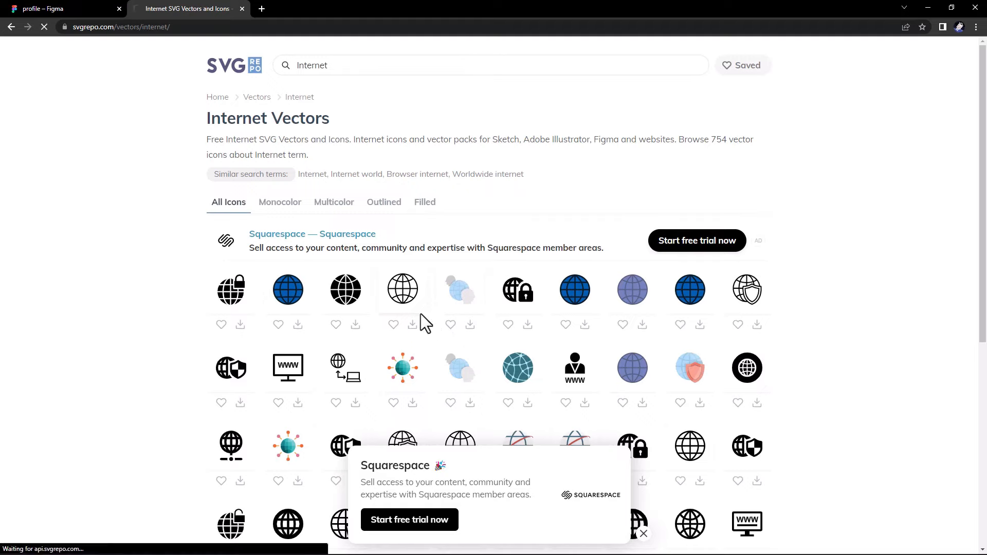
{"action": "key", "text": "ctrl+Tab"}
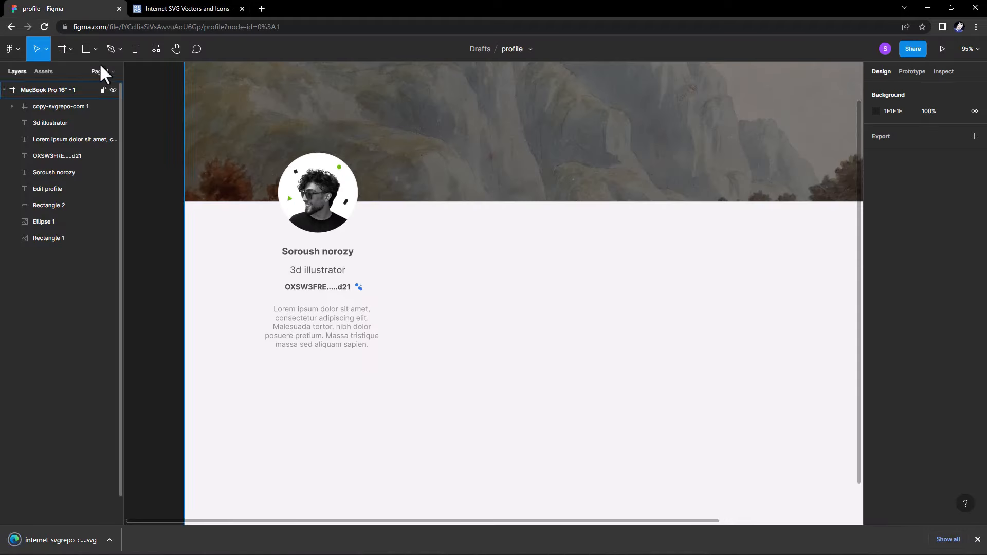
Copy the name text below the bio and retype it as the website URL.
{"action": "left_click", "coordinate": [94, 50]}
{"action": "left_click", "coordinate": [322, 257]}
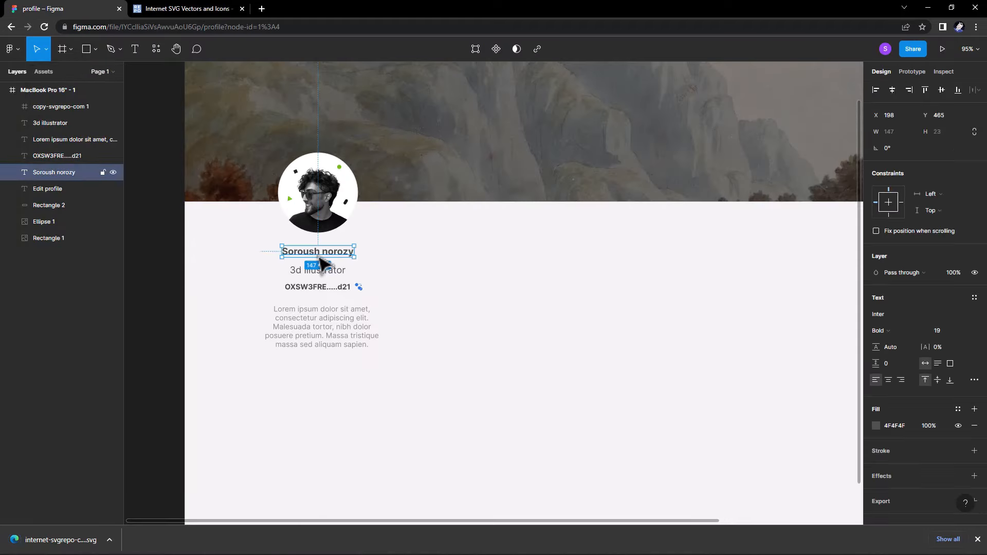
{"action": "left_click_drag", "start_coordinate": [322, 257], "coordinate": [338, 374]}
{"action": "double_click", "coordinate": [329, 368]}
{"action": "type", "text": "WW"}
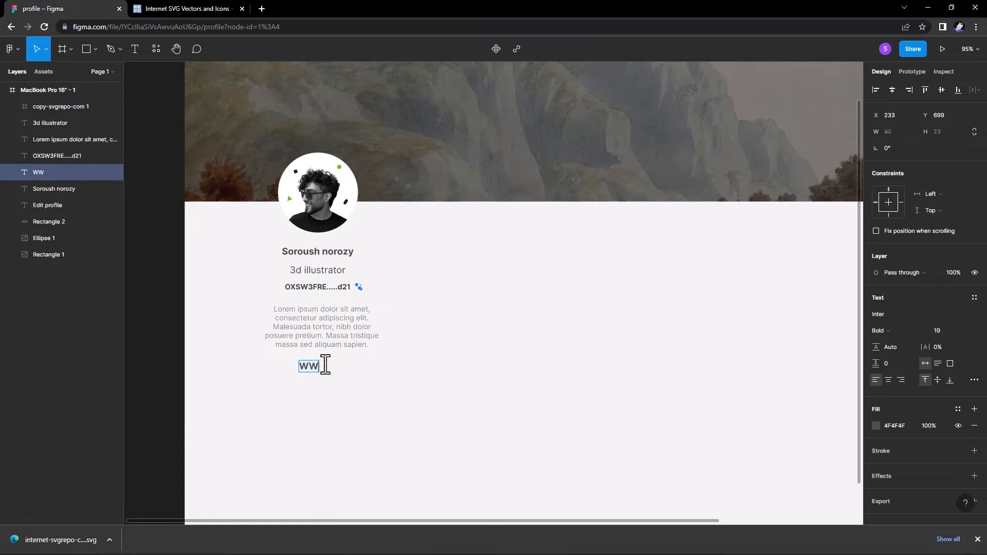
{"action": "key", "text": "BackSpace"}
{"action": "key", "text": "BackSpace"}
{"action": "key", "text": "BackSpace"}
{"action": "type", "text": "www.soud.ir"}
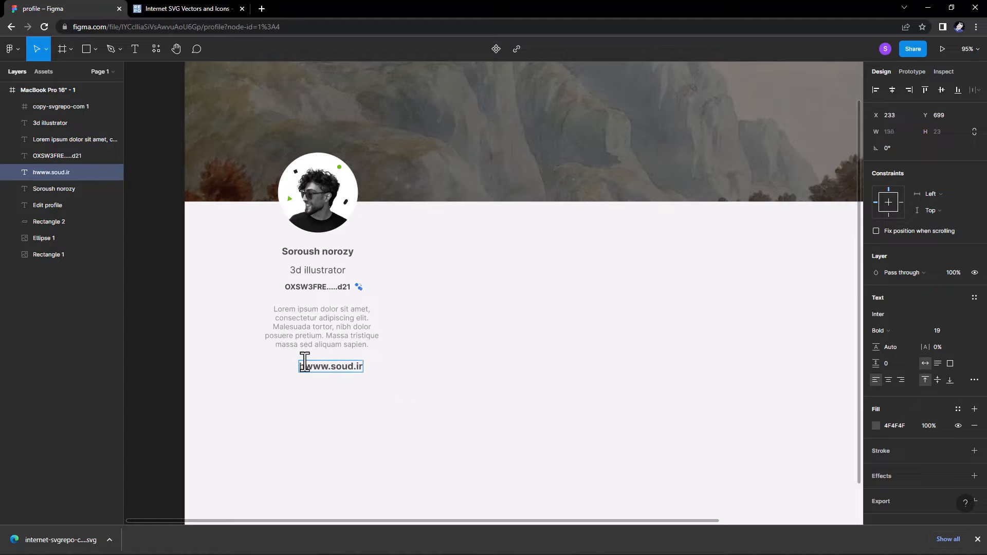
{"action": "type", "text": "s"}
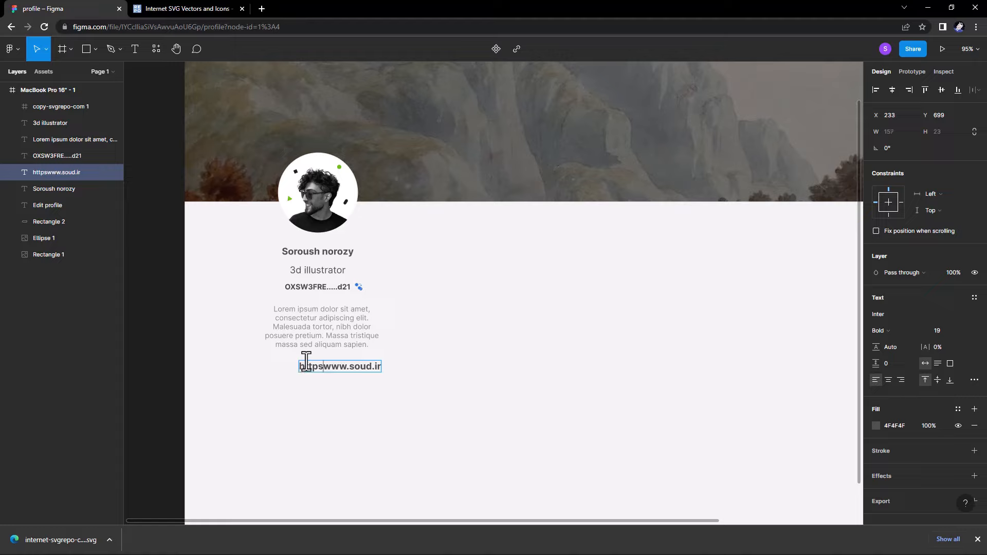
{"action": "type", "text": ";"}
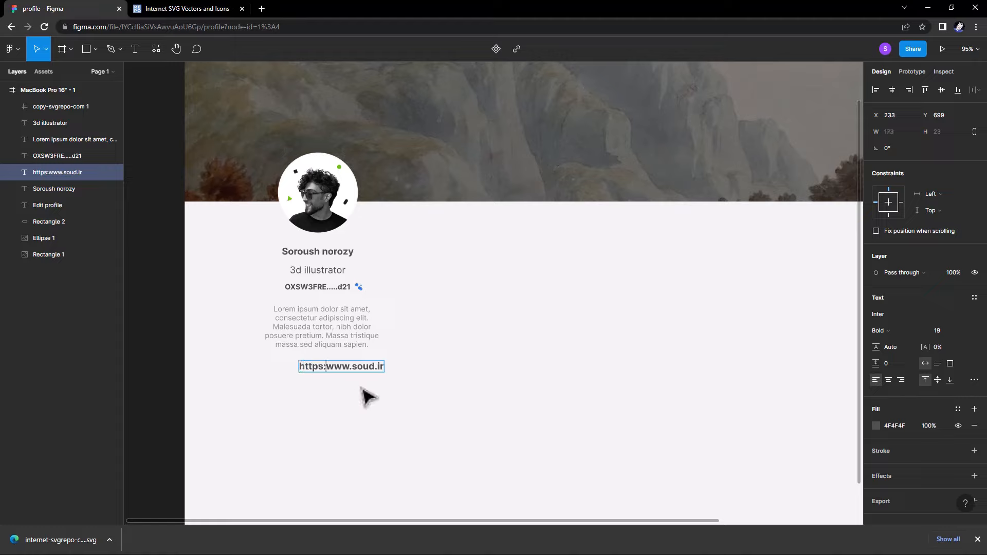
Make the URL Semi Bold size 13, position it, and paste the globe icon beside it.
{"action": "left_click", "coordinate": [878, 335]}
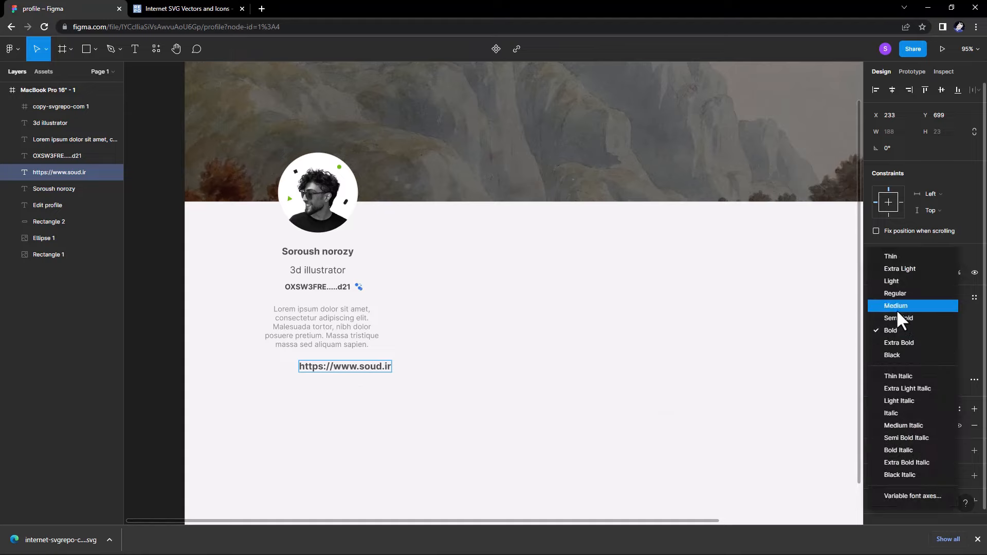
{"action": "left_click", "coordinate": [897, 321]}
{"action": "left_click", "coordinate": [896, 334]}
{"action": "left_click", "coordinate": [896, 334]}
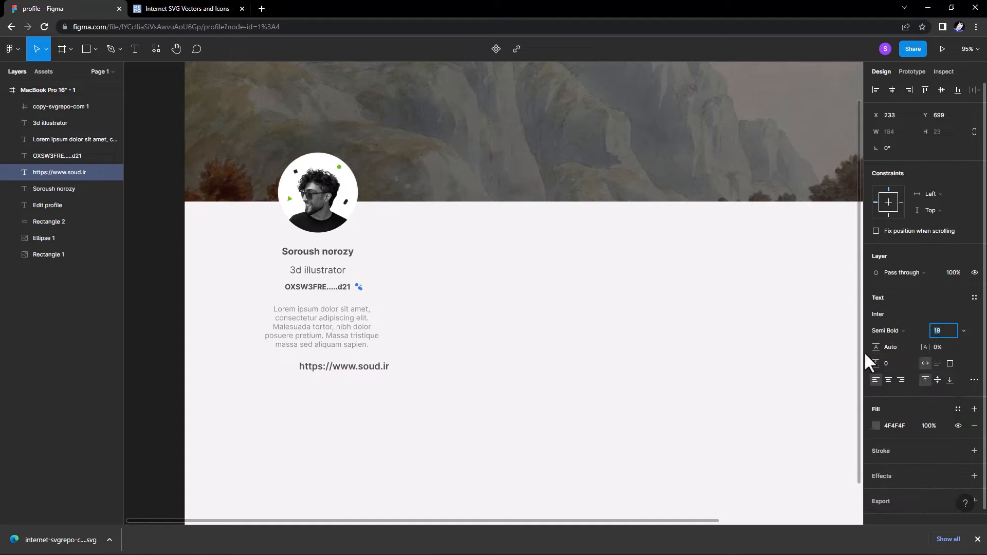
{"action": "type", "text": "12"}
{"action": "key", "text": "Return"}
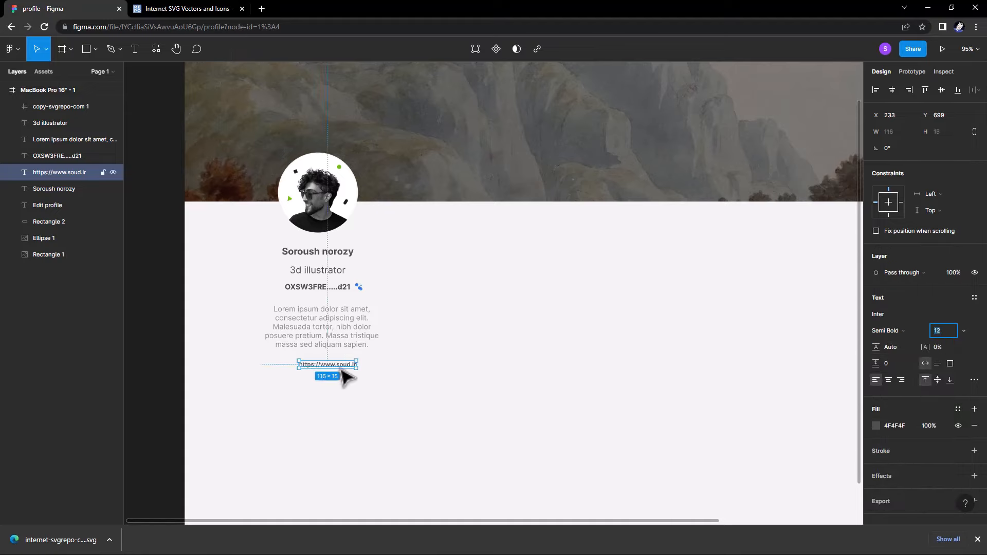
{"action": "left_click_drag", "start_coordinate": [340, 368], "coordinate": [335, 363]}
{"action": "left_click", "coordinate": [951, 330]}
{"action": "key", "text": "Up"}
{"action": "left_click", "coordinate": [383, 371]}
{"action": "left_click", "coordinate": [200, 485]}
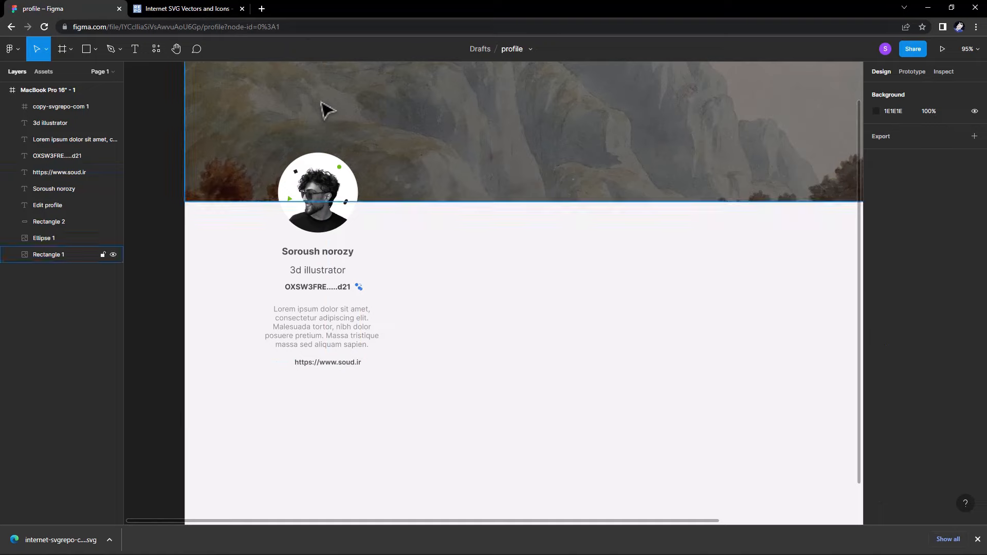
{"action": "key", "text": "ctrl+v"}
{"action": "left_click_drag", "start_coordinate": [258, 203], "coordinate": [282, 366]}
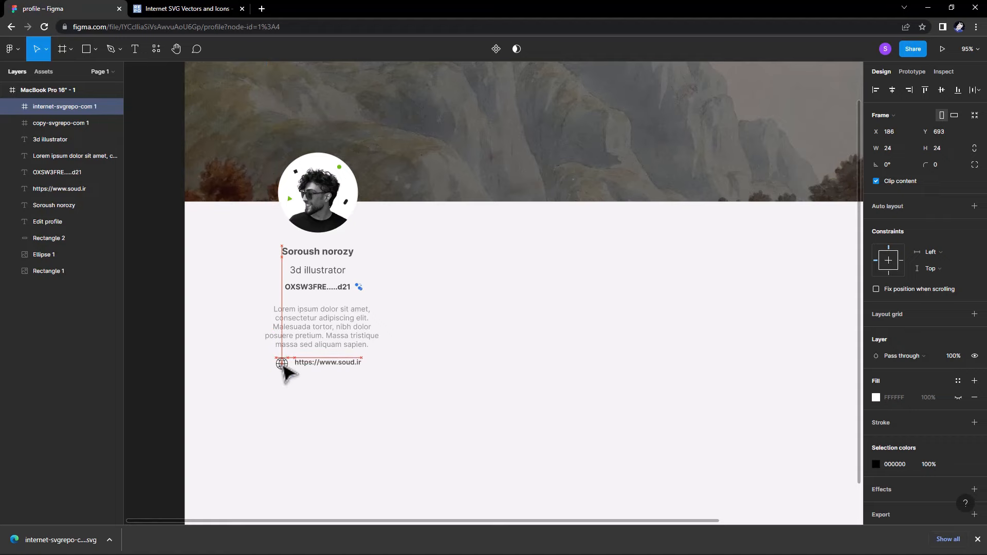
Shrink the globe icon beside the website URL to 18×18.
{"action": "left_click", "coordinate": [204, 7]}
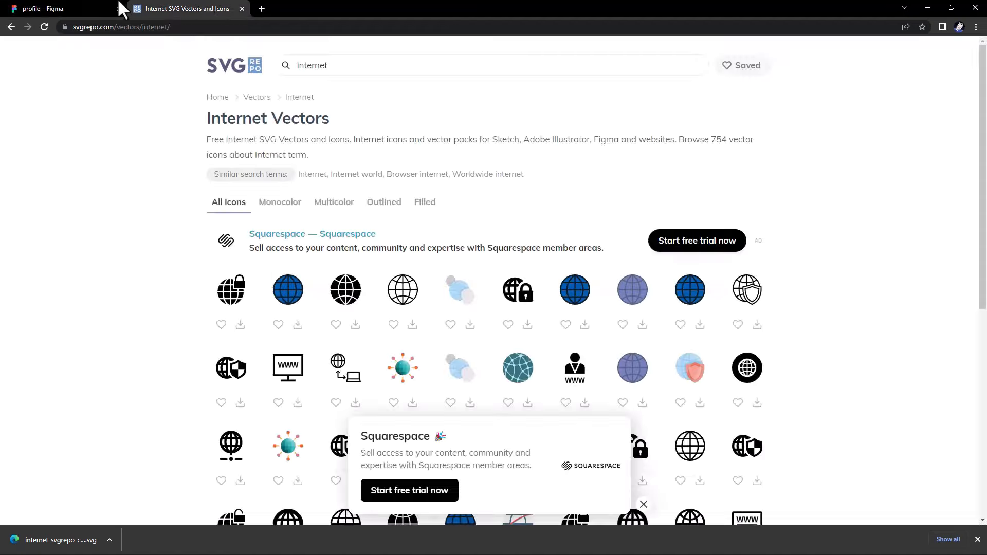
{"action": "left_click", "coordinate": [106, 7]}
{"action": "mouse_move", "coordinate": [621, 536]}
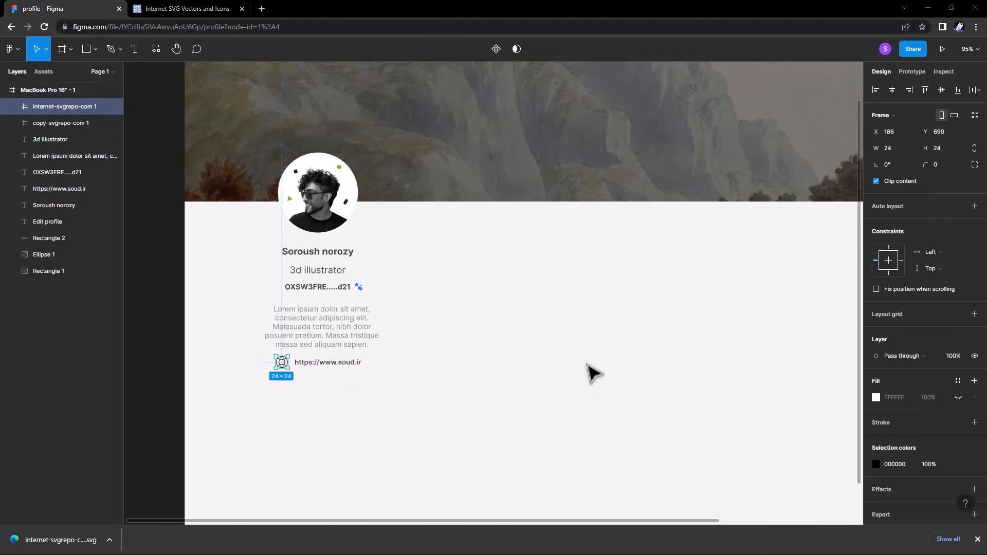
{"action": "left_click", "coordinate": [456, 383]}
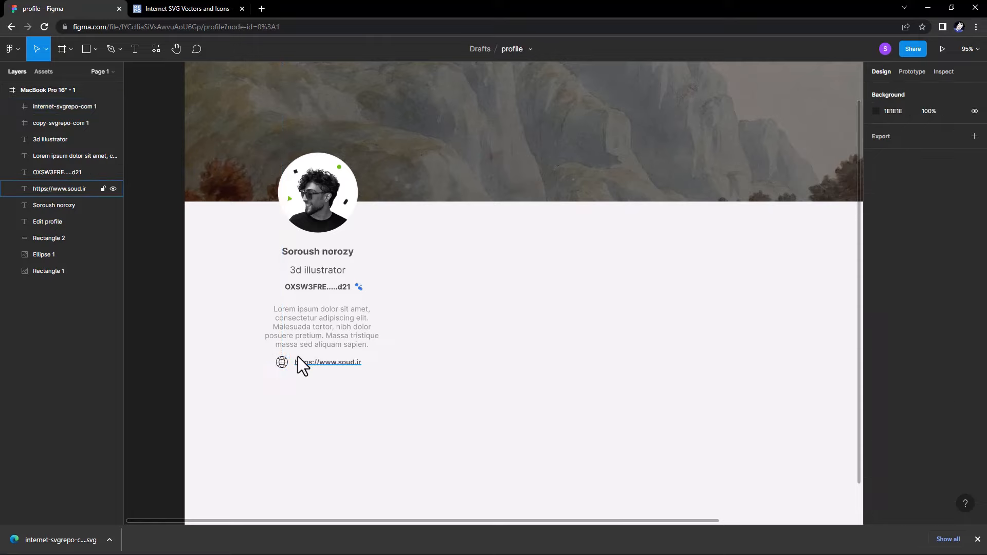
{"action": "left_click", "coordinate": [281, 362]}
{"action": "left_click_drag", "start_coordinate": [287, 368], "coordinate": [282, 365]}
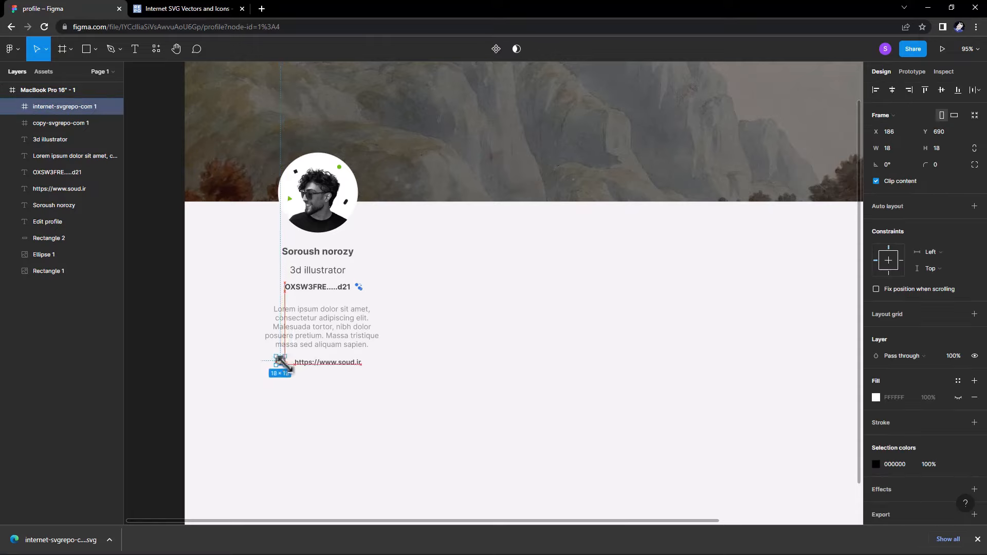
Recolour the globe icon grey 767676.
{"action": "left_click", "coordinate": [312, 362]}
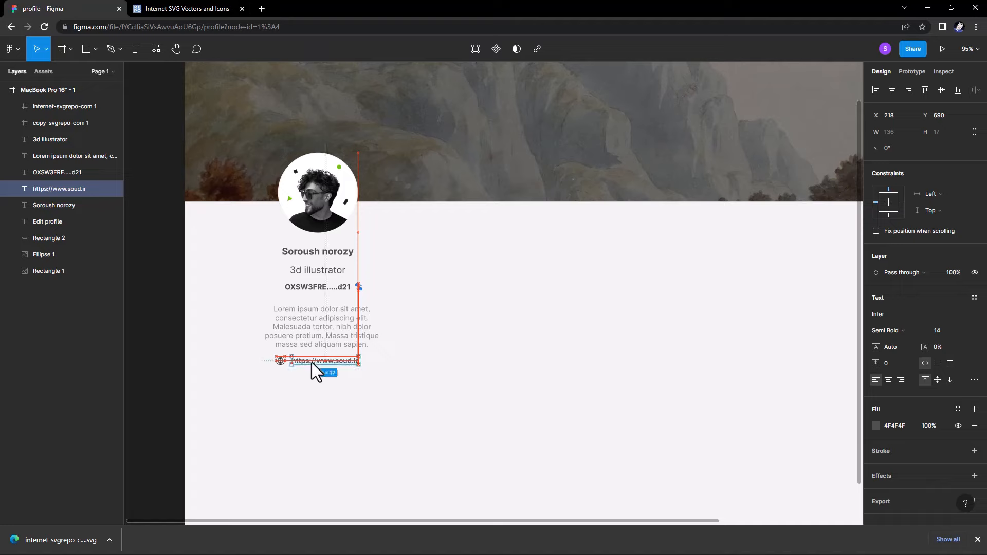
{"action": "left_click", "coordinate": [282, 370]}
{"action": "left_click", "coordinate": [280, 360]}
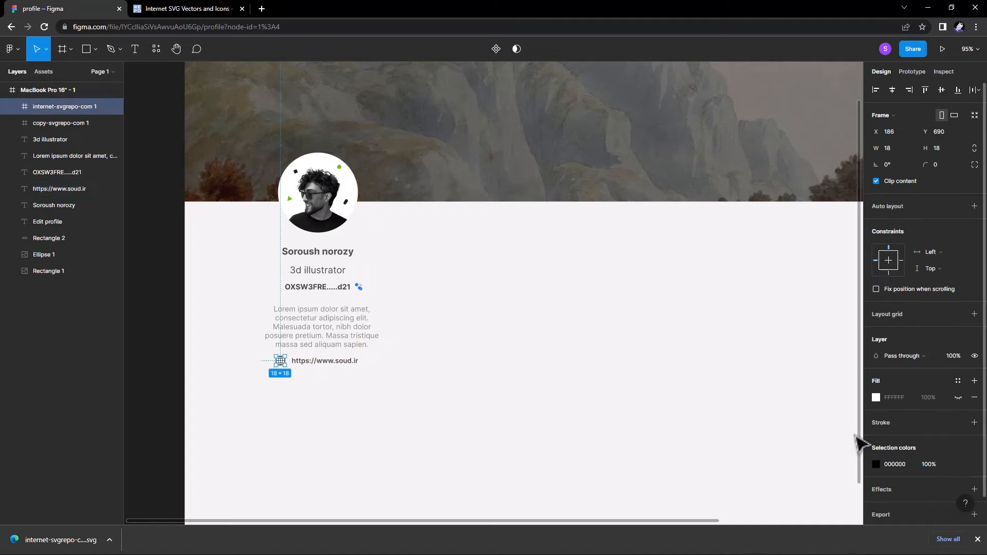
{"action": "left_click", "coordinate": [875, 464]}
{"action": "left_click_drag", "start_coordinate": [761, 355], "coordinate": [715, 334]}
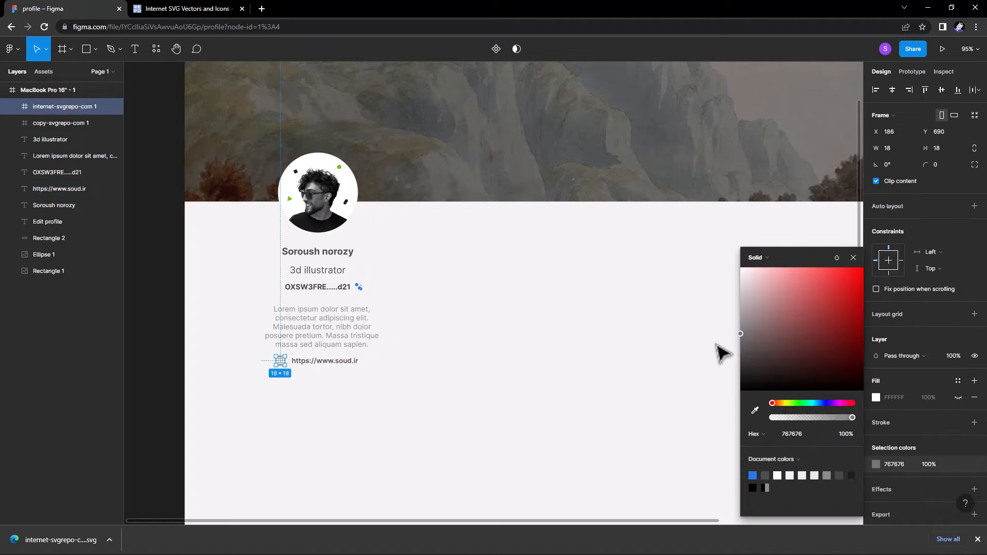
{"action": "left_click", "coordinate": [853, 258]}
{"action": "left_click", "coordinate": [497, 311]}
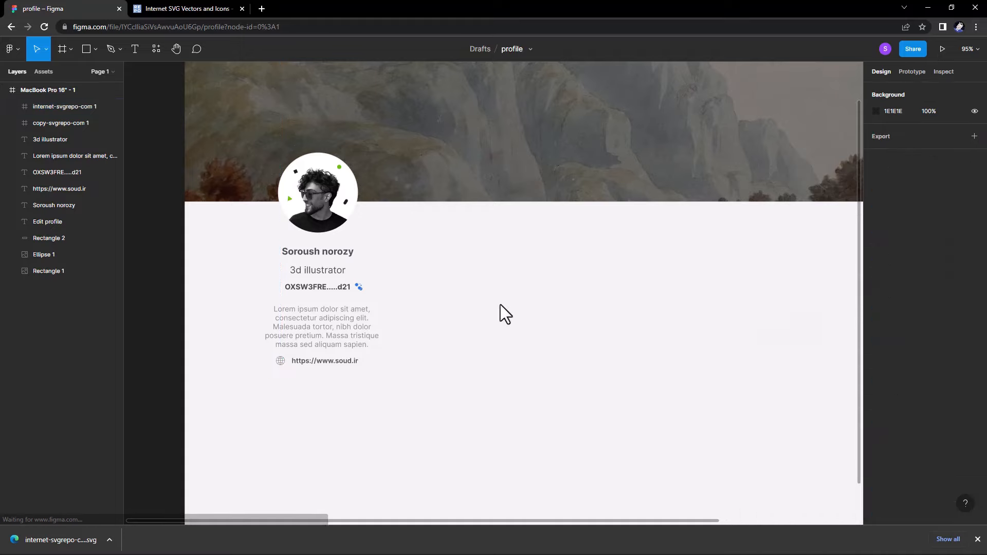
{"action": "left_click", "coordinate": [96, 50]}
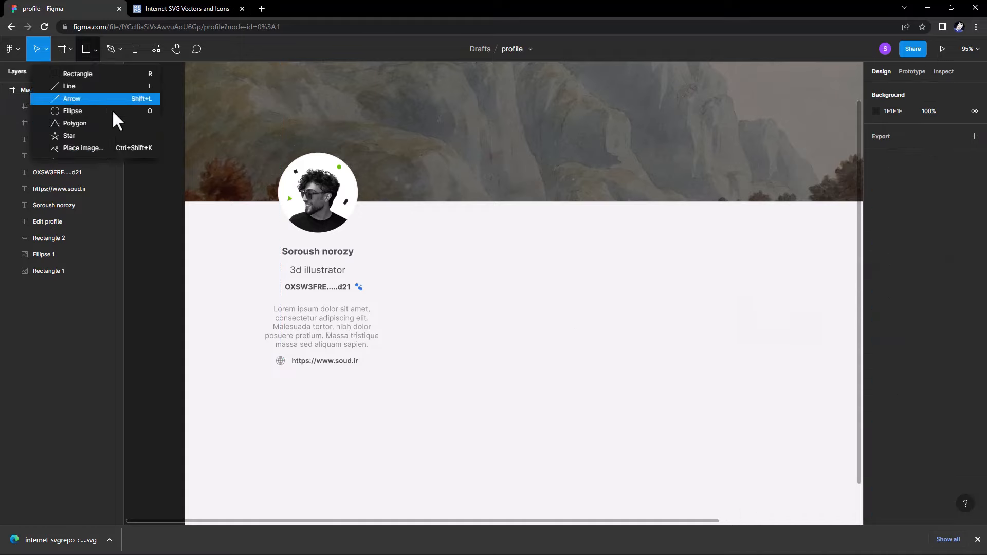
Draw a rectangle below the website link with corner radius 10.
{"action": "left_click", "coordinate": [80, 75]}
{"action": "mouse_move", "coordinate": [262, 372]}
{"action": "left_mouse_down"}
{"action": "mouse_move", "coordinate": [303, 384]}
{"action": "mouse_move", "coordinate": [309, 397]}
{"action": "mouse_move", "coordinate": [311, 388]}
{"action": "mouse_move", "coordinate": [312, 398]}
{"action": "left_mouse_up"}
{"action": "left_click_drag", "start_coordinate": [310, 392], "coordinate": [306, 392]}
{"action": "type", "text": "1"}
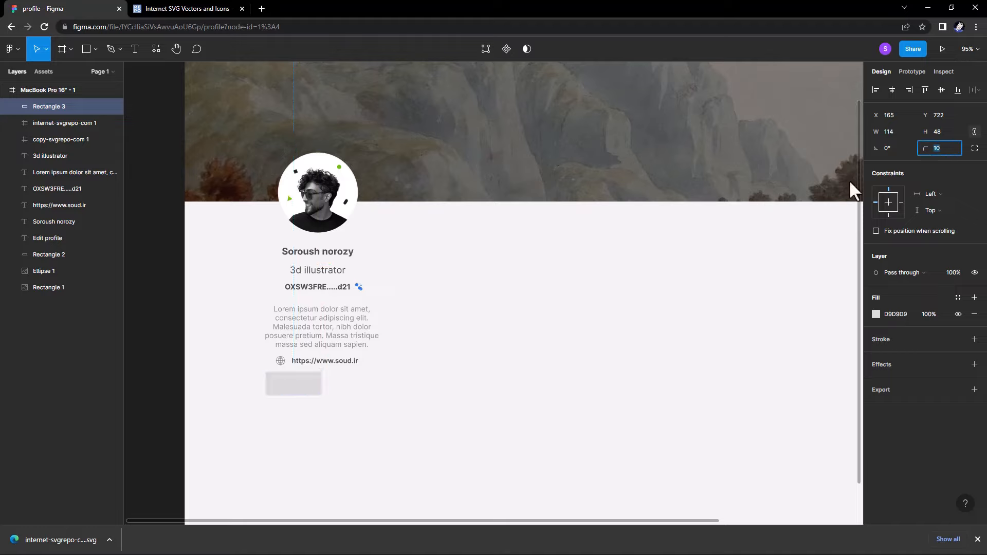
{"action": "type", "text": "0"}
{"action": "key", "text": "Return"}
{"action": "key", "text": "Escape"}
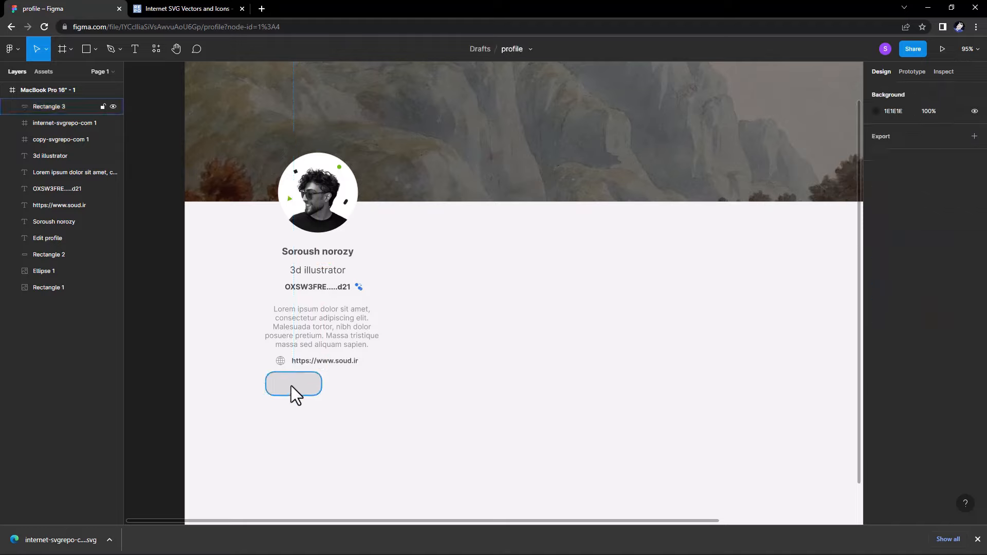
Centre the rectangle under the link and fill it with the blue 2C79EE swatch.
{"action": "left_click_drag", "start_coordinate": [291, 385], "coordinate": [317, 390]}
{"action": "left_click_drag", "start_coordinate": [374, 411], "coordinate": [281, 286]}
{"action": "key", "text": "Escape"}
{"action": "left_click_drag", "start_coordinate": [328, 388], "coordinate": [325, 388]}
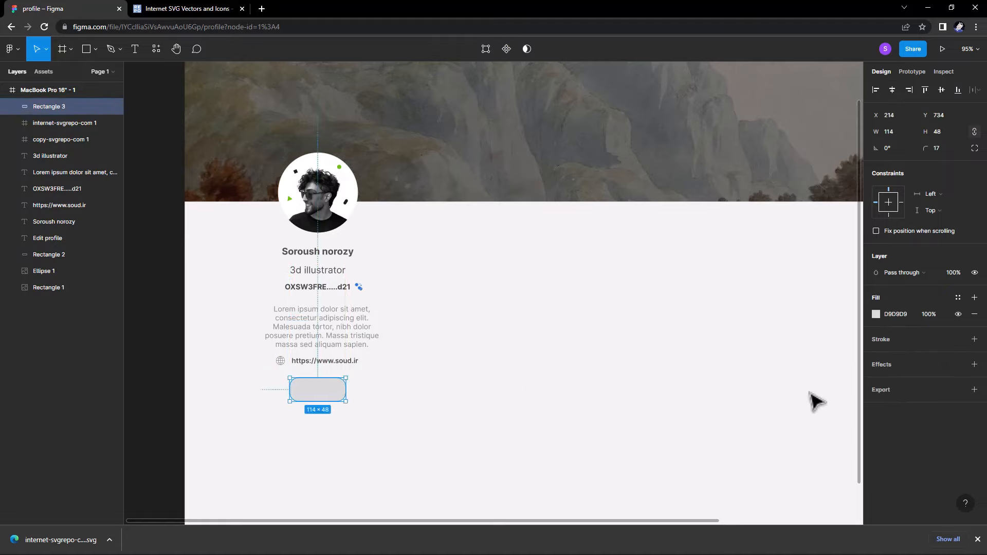
{"action": "left_click", "coordinate": [876, 314]}
{"action": "left_click", "coordinate": [756, 470]}
Duplicate the website link text, retype it as 'Follow', and fill it light grey E3E3E3.
{"action": "key", "text": "Escape"}
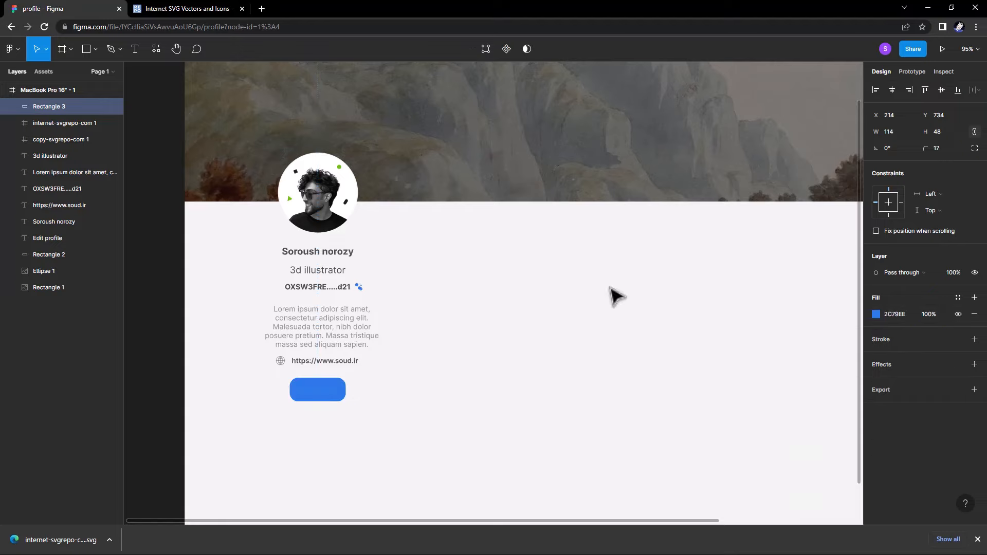
{"action": "left_click_drag", "start_coordinate": [341, 369], "coordinate": [412, 453]}
{"action": "double_click", "coordinate": [410, 434]}
{"action": "type", "text": "Follow"}
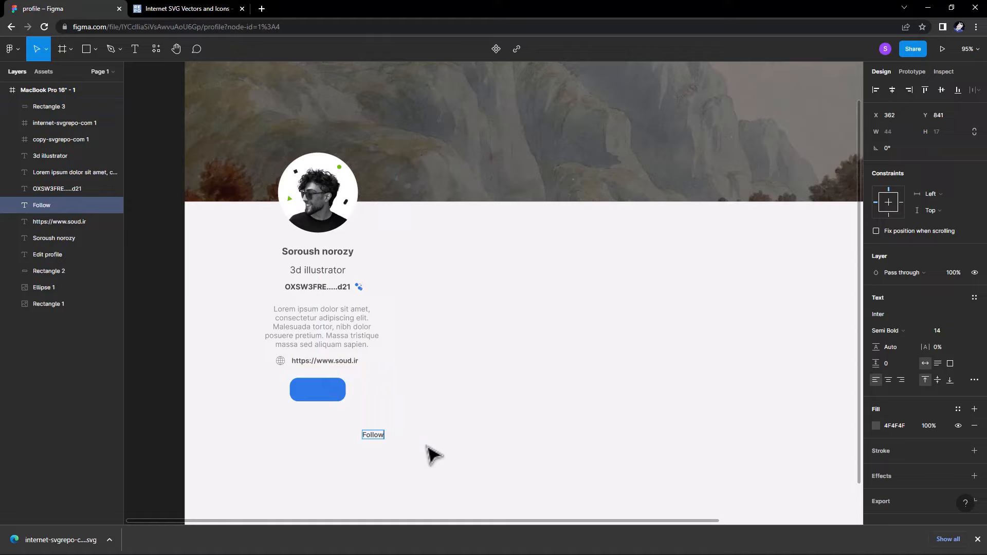
{"action": "key", "text": "Escape"}
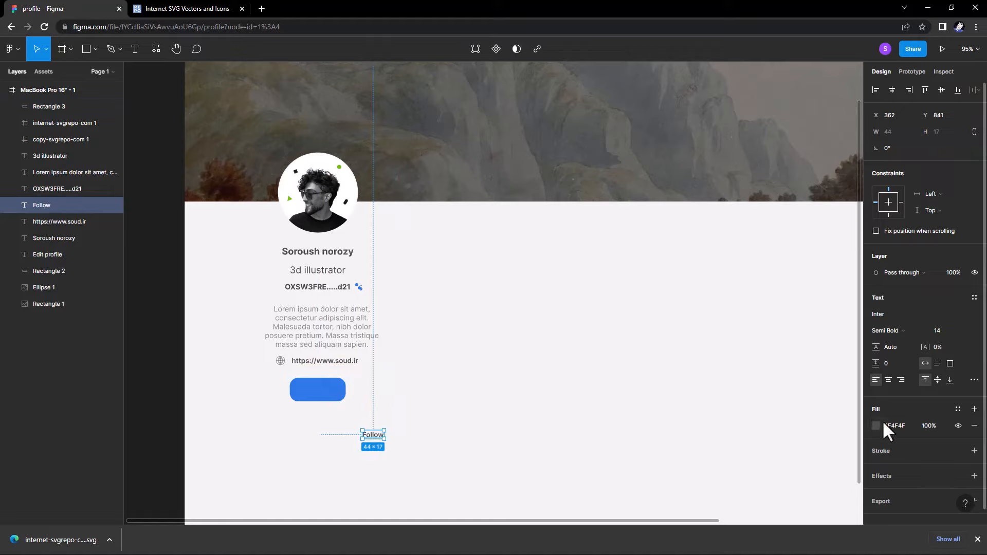
{"action": "left_click", "coordinate": [877, 426]}
{"action": "left_click", "coordinate": [740, 282]}
{"action": "left_click", "coordinate": [853, 257]}
Place the Follow text centred on the blue button and bring it to front.
{"action": "left_click_drag", "start_coordinate": [374, 434], "coordinate": [321, 389]}
{"action": "right_click", "coordinate": [324, 415]}
{"action": "left_click", "coordinate": [354, 307]}
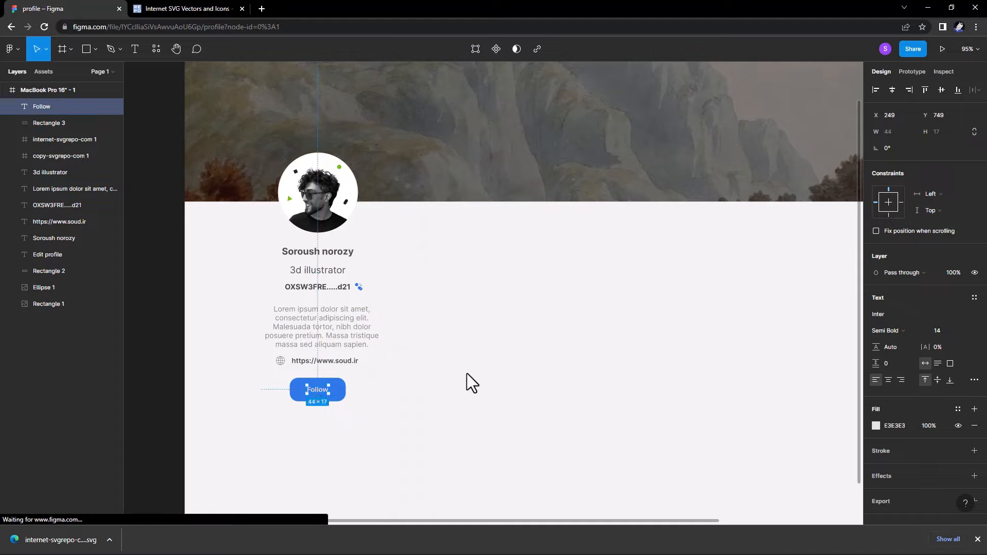
{"action": "left_click", "coordinate": [465, 375]}
{"action": "mouse_move", "coordinate": [449, 466]}
{"action": "left_mouse_down"}
{"action": "mouse_move", "coordinate": [449, 453]}
{"action": "mouse_move", "coordinate": [451, 476]}
{"action": "left_mouse_up"}
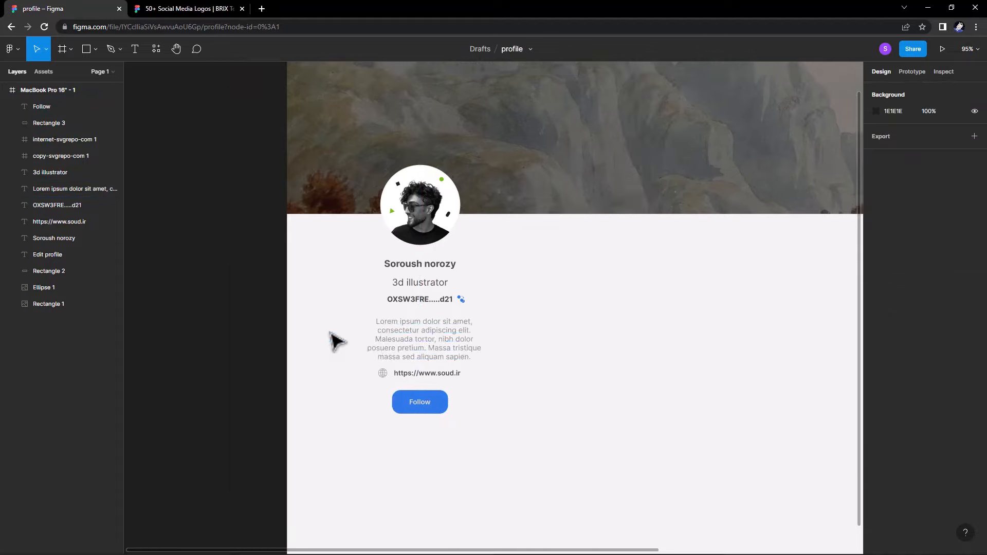
Copy the Instagram, YouTube and Dribbble icons from the Social Media Logos Dark page.
{"action": "left_click", "coordinate": [190, 9]}
{"action": "left_click", "coordinate": [66, 189]}
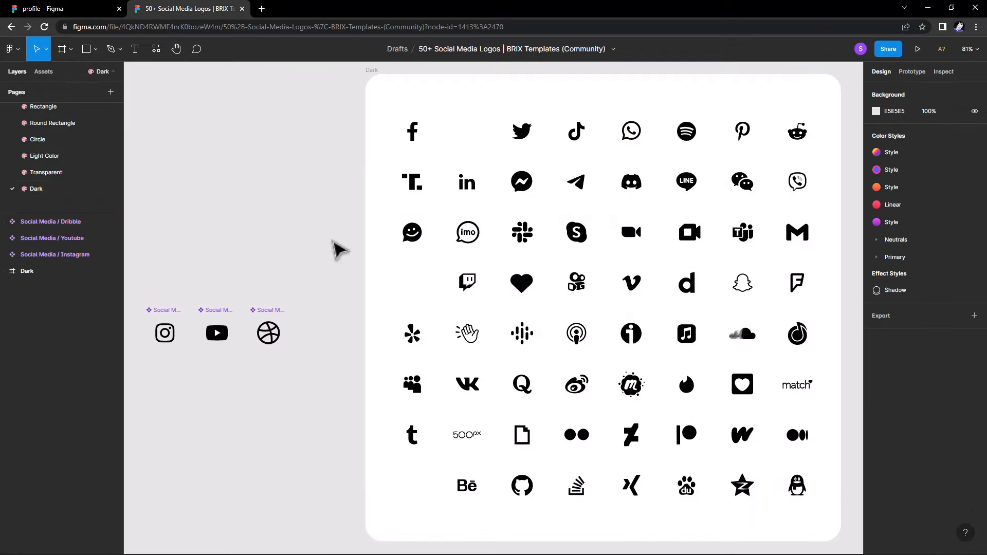
{"action": "left_click_drag", "start_coordinate": [436, 246], "coordinate": [452, 248]}
{"action": "left_click_drag", "start_coordinate": [335, 346], "coordinate": [150, 294]}
{"action": "right_click", "coordinate": [210, 324]}
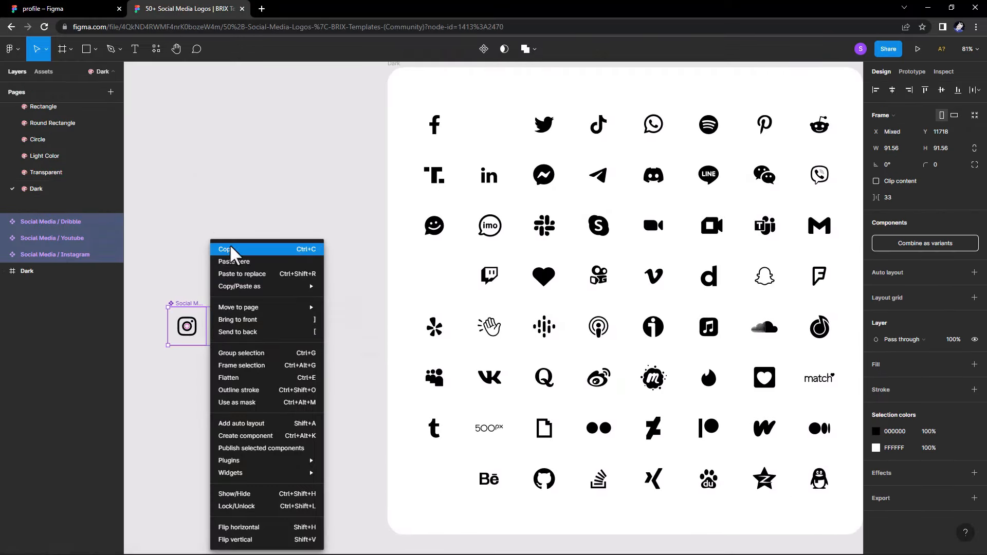
{"action": "left_click", "coordinate": [231, 251]}
Paste the three icons into the profile page beside the profile column.
{"action": "left_click", "coordinate": [92, 9]}
{"action": "right_click", "coordinate": [621, 324]}
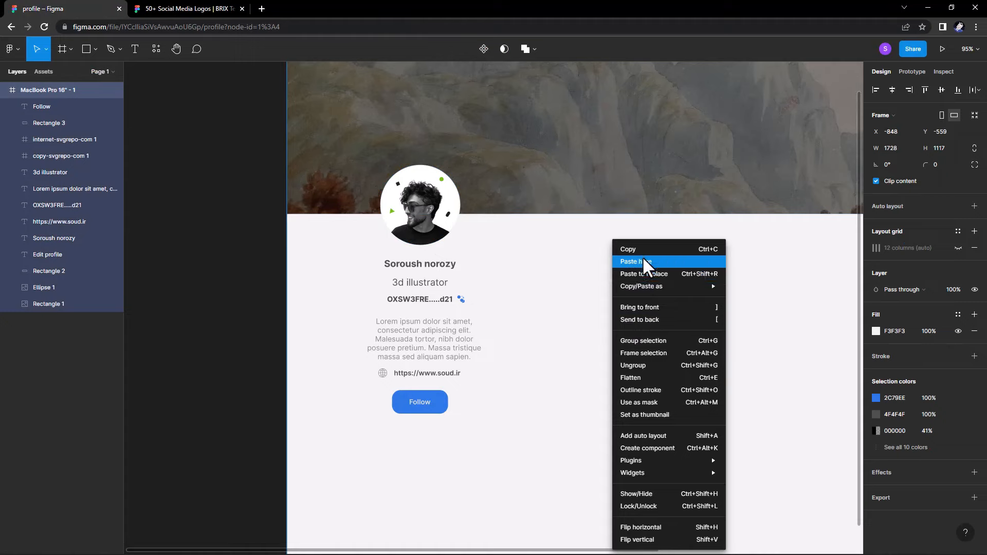
{"action": "left_click", "coordinate": [642, 257]}
{"action": "left_click", "coordinate": [159, 84]}
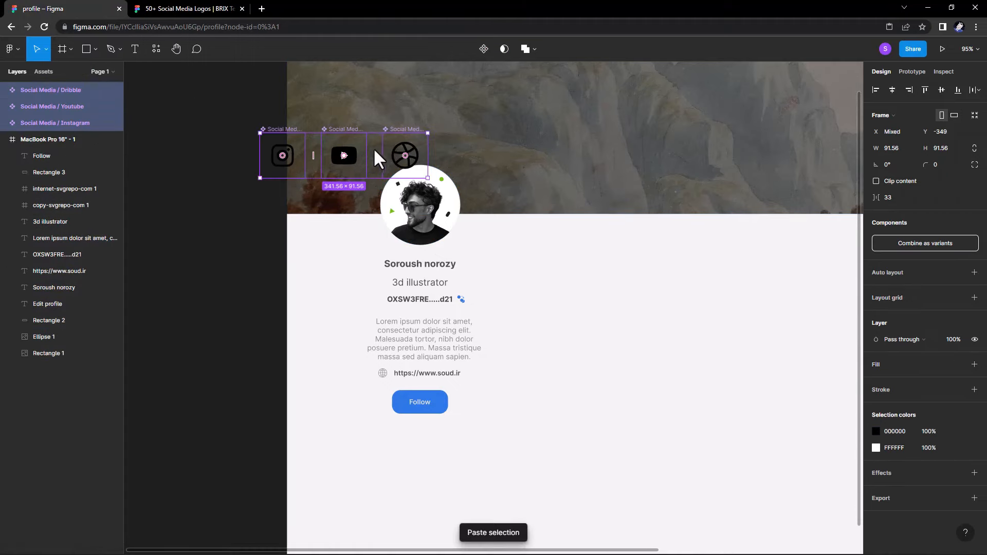
{"action": "left_click_drag", "start_coordinate": [375, 158], "coordinate": [632, 351]}
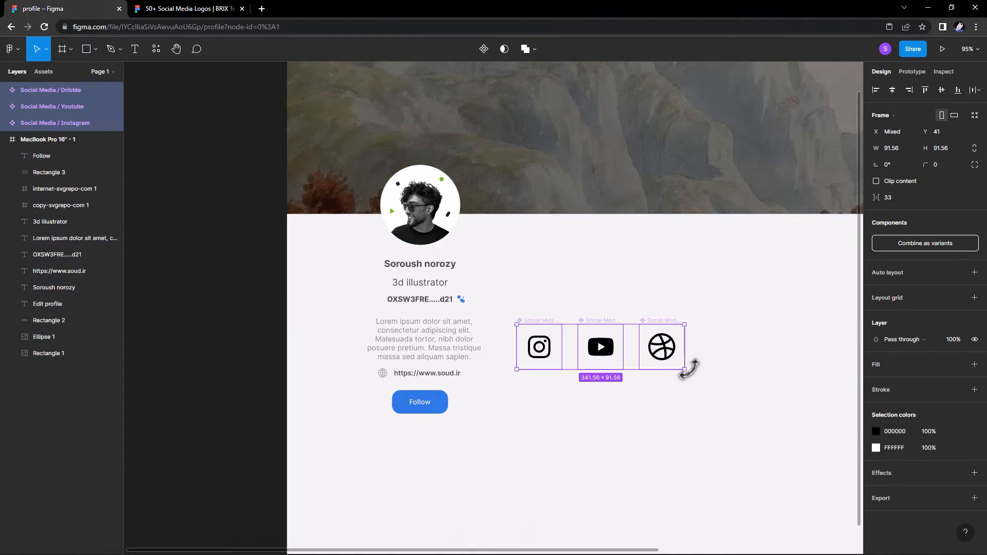
Shrink the icons to a 92×25 row below Follow and recolour them grey 828282.
{"action": "left_click_drag", "start_coordinate": [685, 368], "coordinate": [432, 433]}
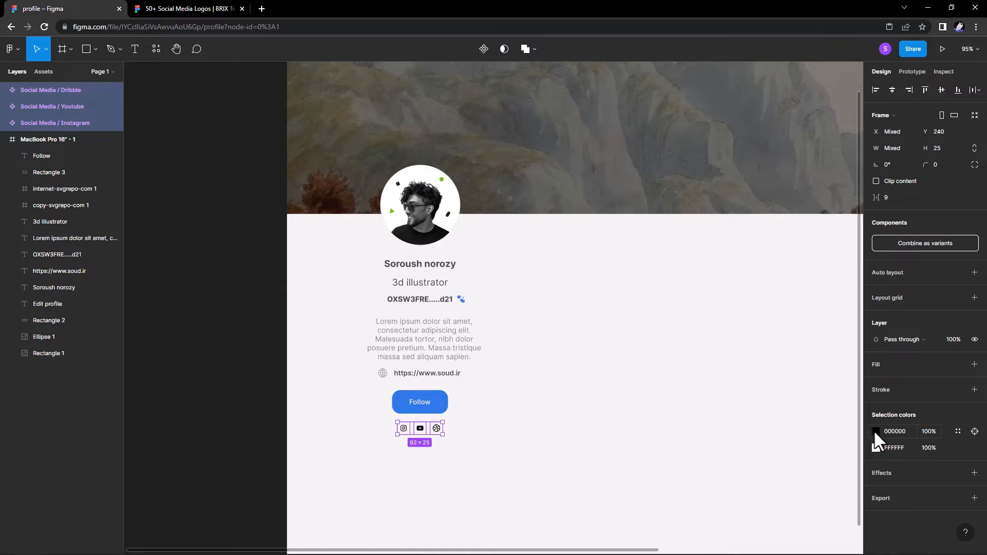
{"action": "left_click", "coordinate": [875, 432]}
{"action": "left_click_drag", "start_coordinate": [769, 368], "coordinate": [700, 361]}
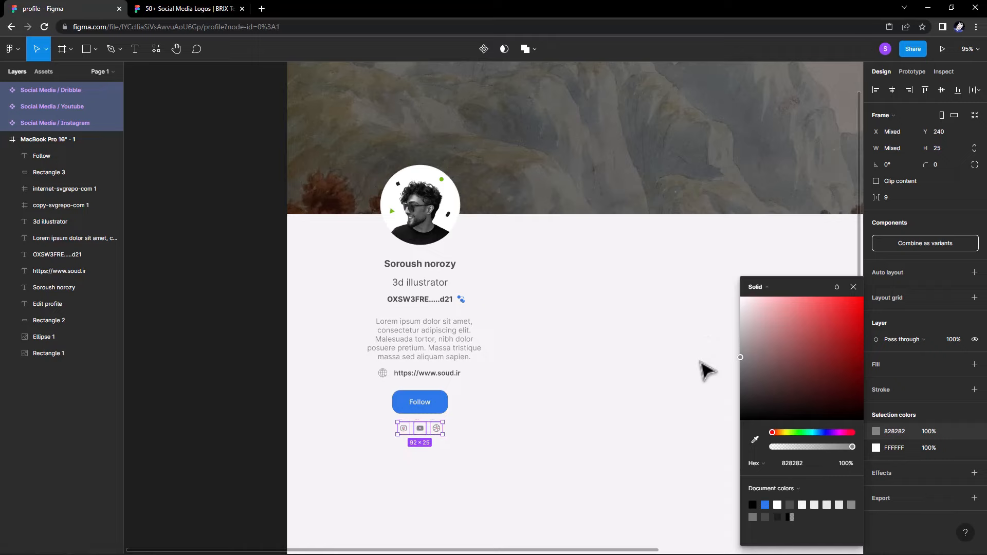
Duplicate the Lorem ipsum paragraph below the icons and retype it as 'Member sine May 20 , 2022'.
{"action": "left_click", "coordinate": [854, 288]}
{"action": "left_click", "coordinate": [565, 324]}
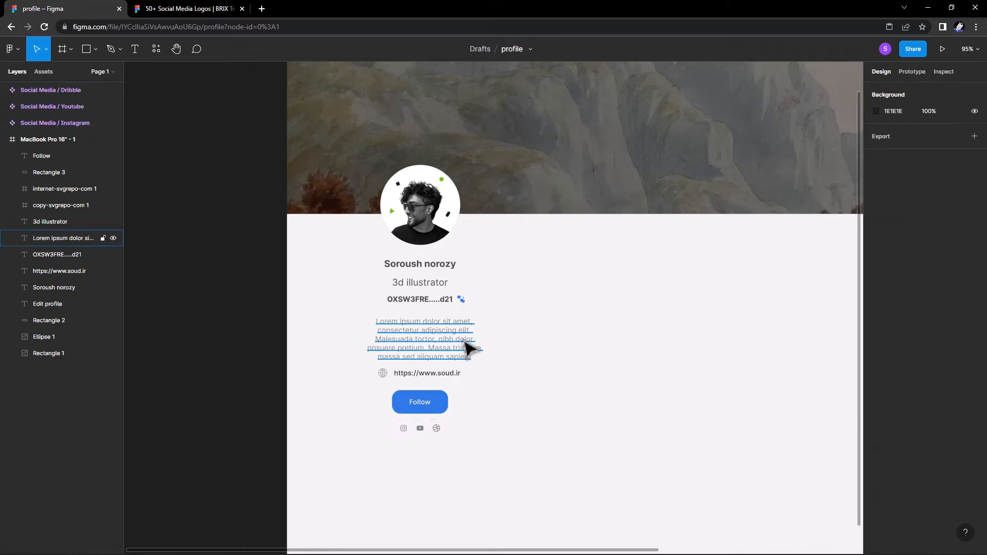
{"action": "left_click", "coordinate": [463, 340]}
{"action": "left_click_drag", "start_coordinate": [463, 340], "coordinate": [461, 459]}
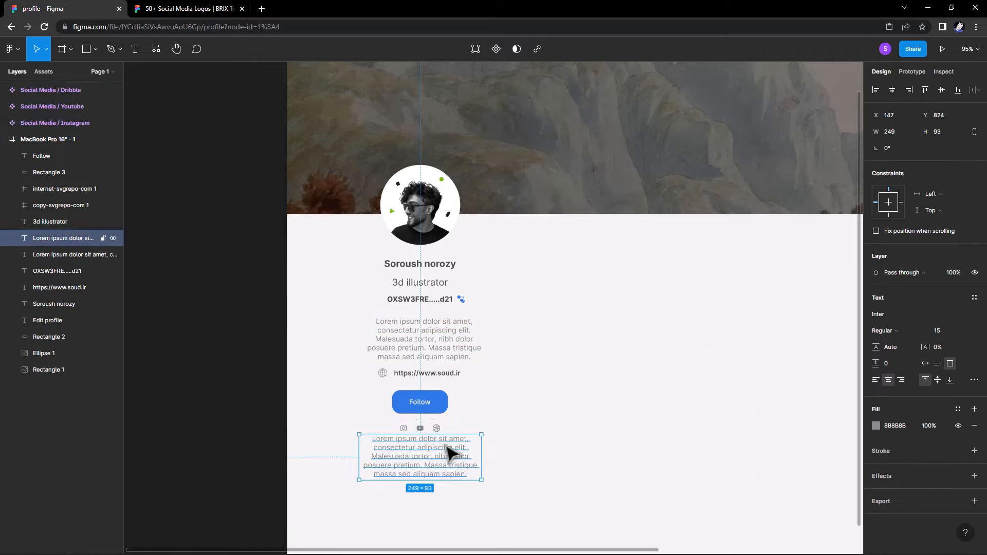
{"action": "double_click", "coordinate": [442, 447]}
{"action": "type", "text": "Member"}
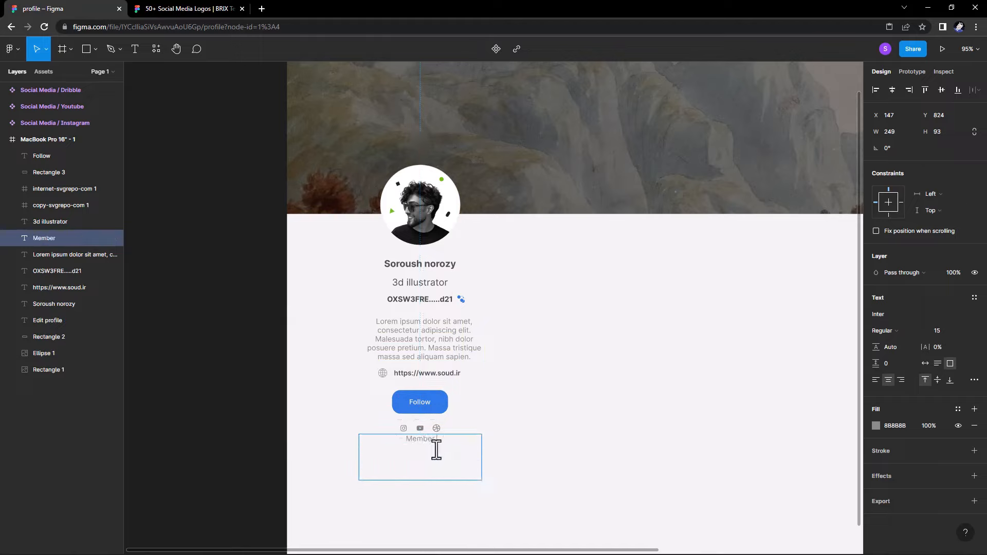
{"action": "type", "text": " sinc"}
{"action": "key", "text": "BackSpace"}
{"action": "type", "text": "e May 20 ,2022"}
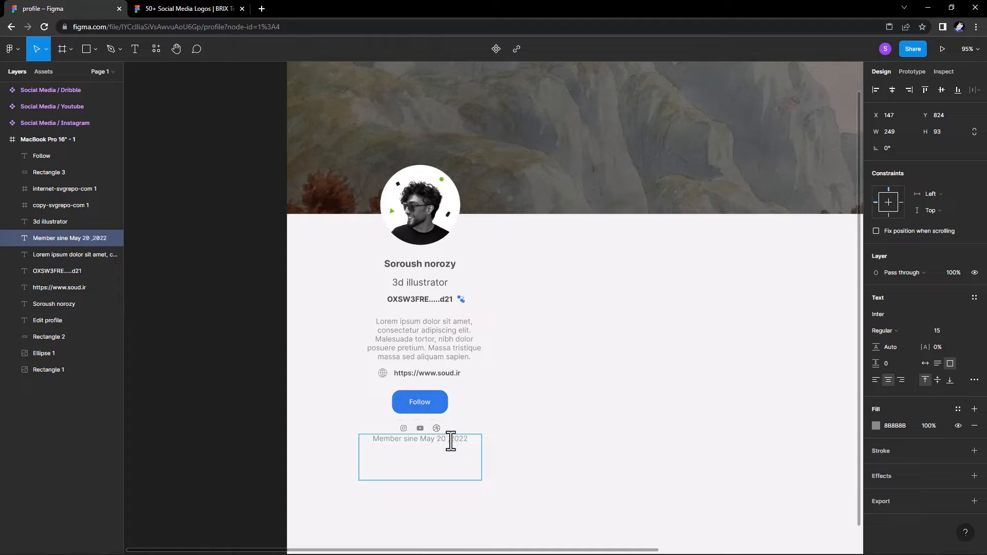
Set the member date text to auto width and font size 11.
{"action": "double_click", "coordinate": [451, 441]}
{"action": "key", "text": "Escape"}
{"action": "left_click", "coordinate": [925, 364]}
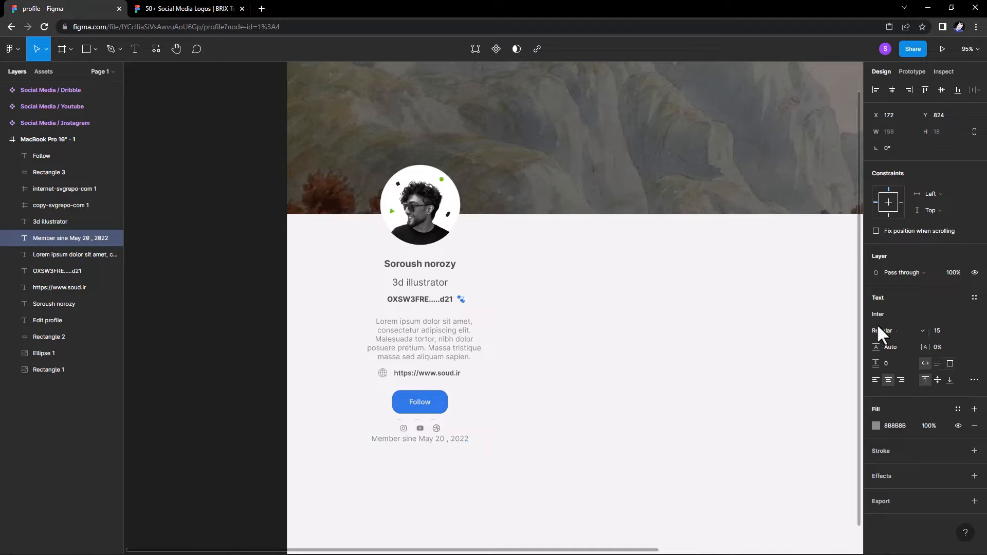
{"action": "left_click", "coordinate": [937, 330]}
{"action": "type", "text": "11"}
{"action": "key", "text": "Return"}
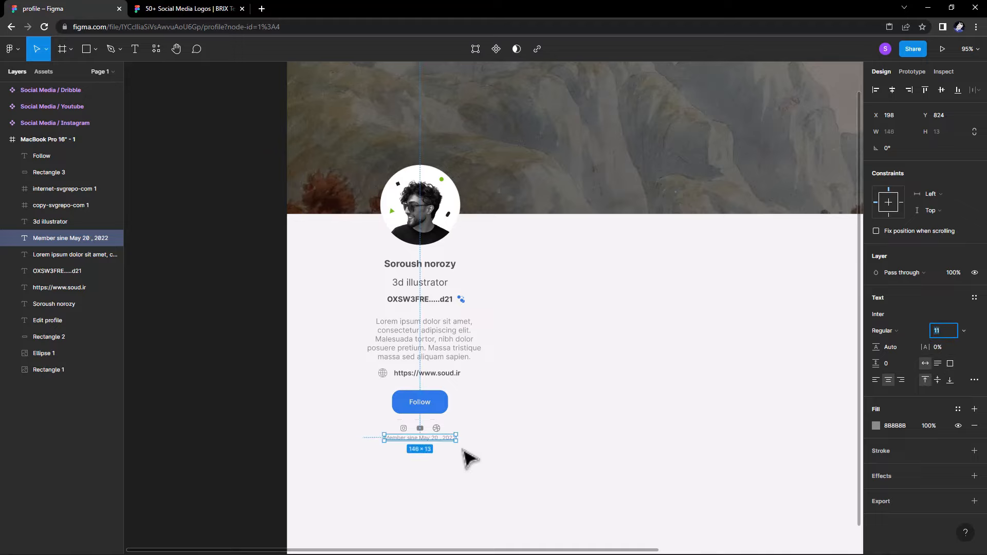
Position the date line centred beneath the icons, adjusting both together.
{"action": "mouse_move", "coordinate": [444, 438]}
{"action": "left_mouse_down"}
{"action": "mouse_move", "coordinate": [451, 456]}
{"action": "mouse_move", "coordinate": [445, 450]}
{"action": "left_mouse_up"}
{"action": "left_click", "coordinate": [514, 417]}
{"action": "left_click_drag", "start_coordinate": [508, 420], "coordinate": [396, 419]}
{"action": "left_click_drag", "start_coordinate": [391, 461], "coordinate": [306, 437]}
{"action": "left_click", "coordinate": [428, 403]}
{"action": "left_click_drag", "start_coordinate": [421, 402], "coordinate": [379, 400]}
{"action": "scroll", "coordinate": [379, 401], "scroll_direction": "down", "scroll_amount": 2}
{"action": "left_click_drag", "start_coordinate": [380, 401], "coordinate": [317, 421]}
{"action": "scroll", "coordinate": [346, 414], "scroll_direction": "down", "scroll_amount": 1}
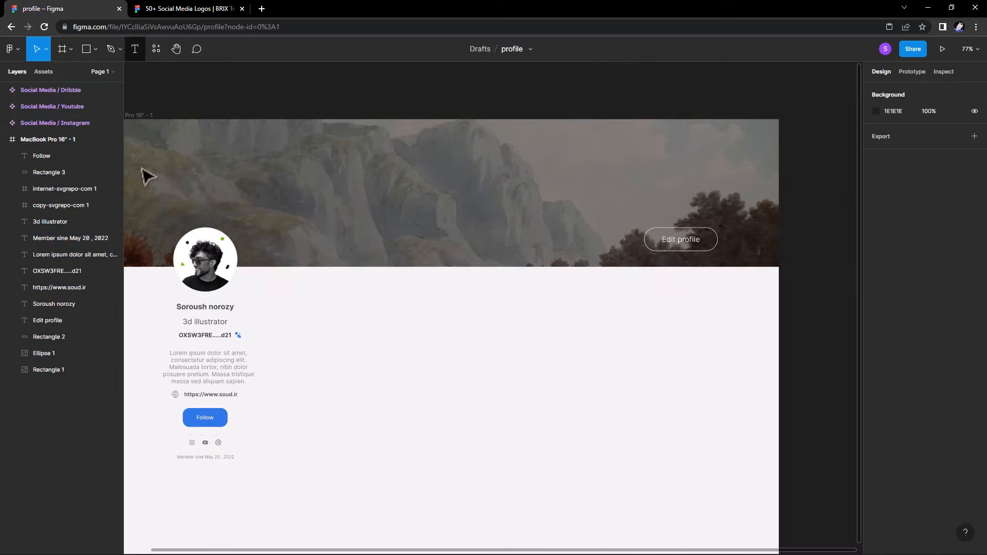
Duplicate the '3d illustrator' text as a bold 16-pt 'On sale' label.
{"action": "left_click_drag", "start_coordinate": [218, 322], "coordinate": [355, 292]}
{"action": "double_click", "coordinate": [355, 292]}
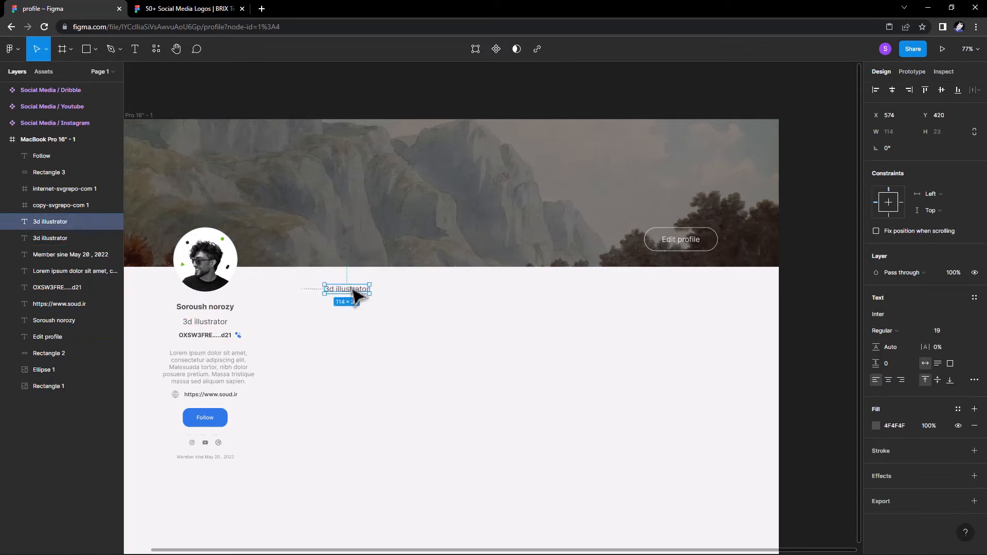
{"action": "type", "text": "On sale"}
{"action": "left_click", "coordinate": [910, 334]}
{"action": "left_click", "coordinate": [899, 364]}
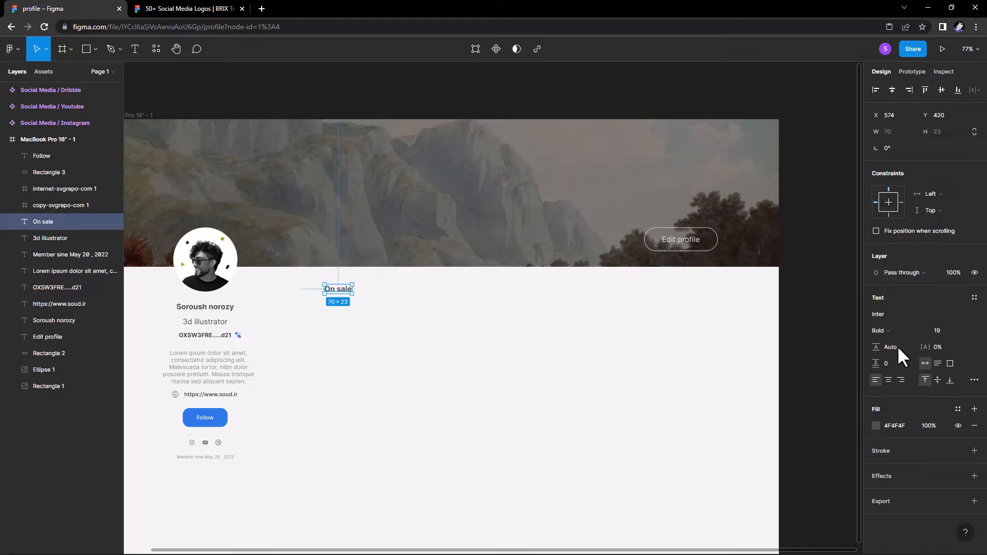
{"action": "left_click", "coordinate": [496, 314]}
{"action": "left_click", "coordinate": [337, 290]}
{"action": "left_click", "coordinate": [936, 327]}
{"action": "key", "text": "Down"}
{"action": "key", "text": "Down"}
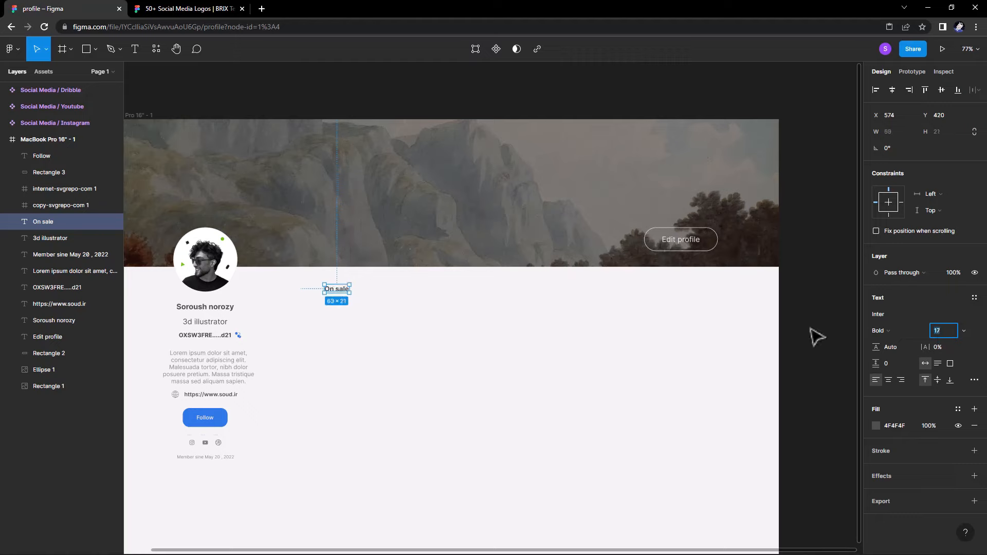
{"action": "key", "text": "Down"}
{"action": "left_click", "coordinate": [582, 335]}
Draw a 125-radius pill behind the On sale label, keeping the text in front.
{"action": "left_click", "coordinate": [94, 49]}
{"action": "left_click", "coordinate": [85, 73]}
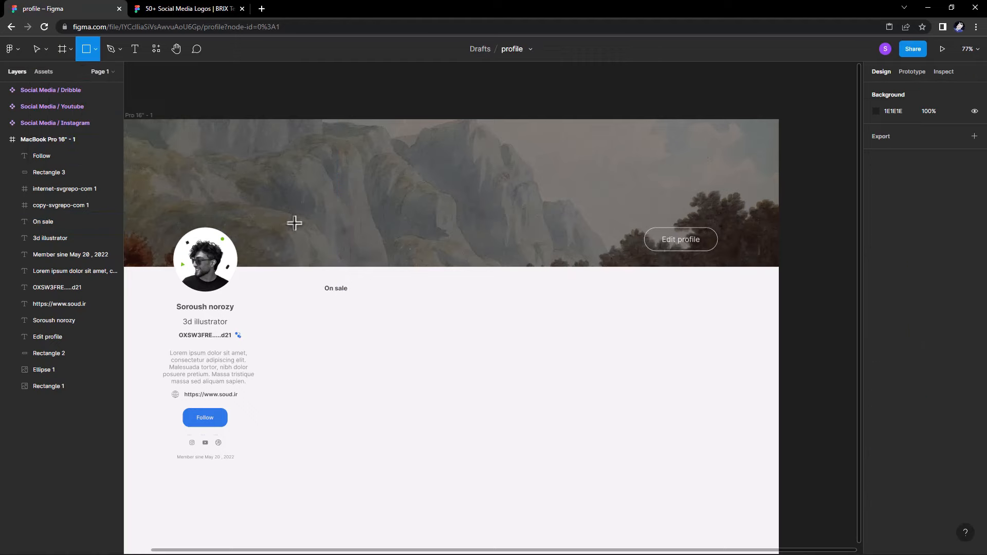
{"action": "scroll", "coordinate": [343, 261], "scroll_direction": "up", "scroll_amount": 3}
{"action": "mouse_move", "coordinate": [314, 294]}
{"action": "left_mouse_down"}
{"action": "mouse_move", "coordinate": [358, 327]}
{"action": "mouse_move", "coordinate": [358, 308]}
{"action": "left_mouse_up"}
{"action": "left_click", "coordinate": [939, 148]}
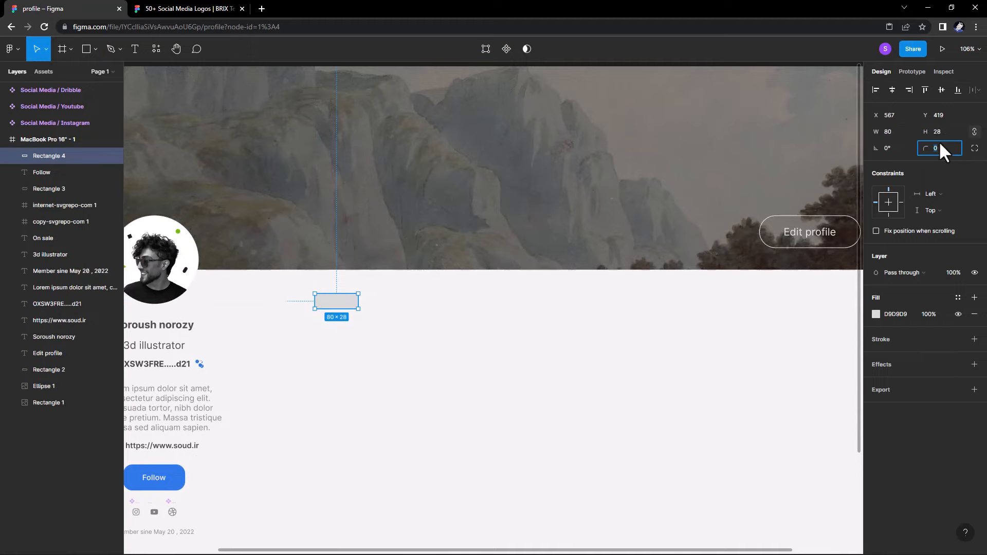
{"action": "type", "text": "125"}
{"action": "key", "text": "Return"}
{"action": "mouse_move", "coordinate": [340, 306]}
{"action": "left_mouse_down"}
{"action": "mouse_move", "coordinate": [369, 308]}
{"action": "mouse_move", "coordinate": [350, 304]}
{"action": "left_mouse_up"}
{"action": "left_click", "coordinate": [331, 303]}
{"action": "right_click", "coordinate": [339, 303]}
{"action": "left_click", "coordinate": [343, 332]}
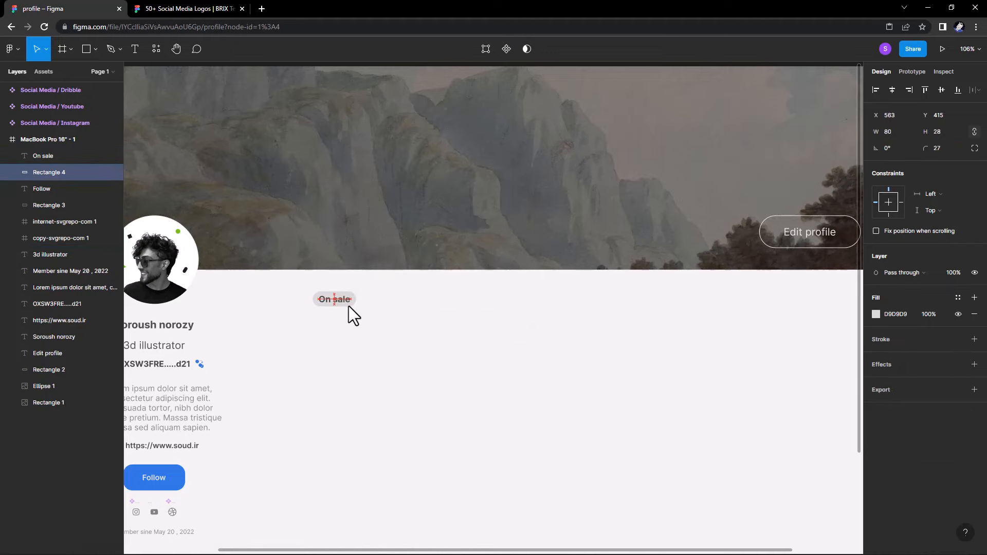
{"action": "key", "text": "Right"}
{"action": "key", "text": "Right"}
{"action": "key", "text": "Up"}
{"action": "key", "text": "Up"}
{"action": "key", "text": "Up"}
{"action": "key", "text": "Up"}
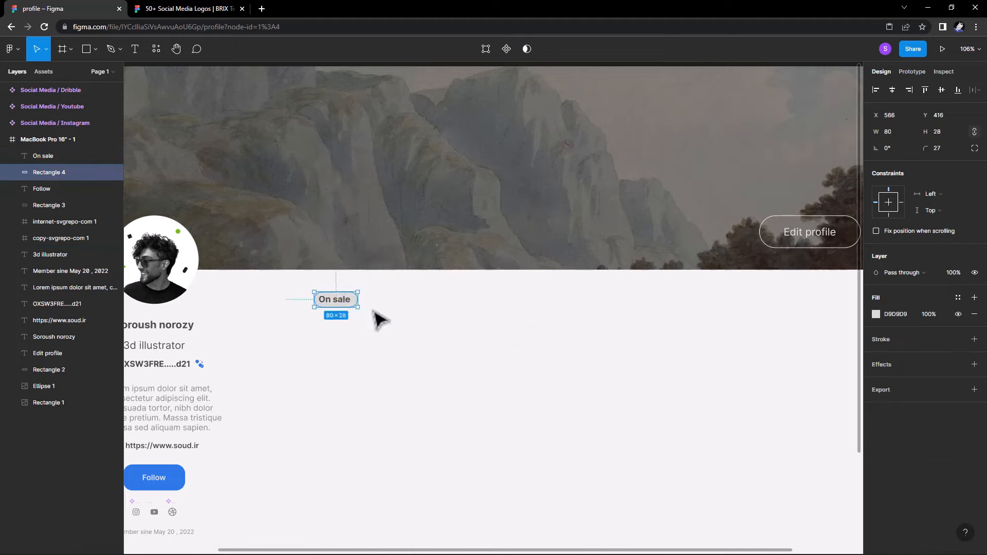
Widen the pill to 90 px and nudge it into place.
{"action": "left_click", "coordinate": [339, 301]}
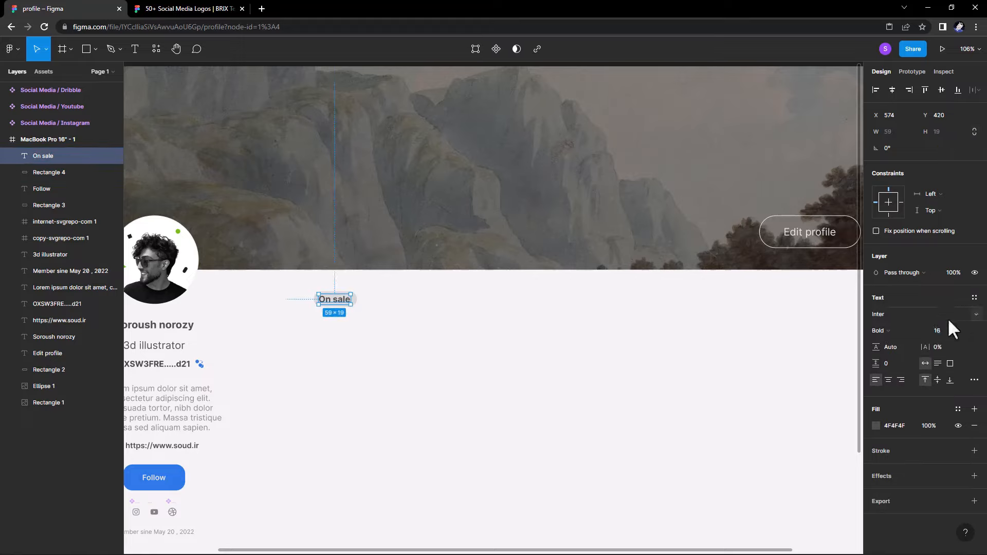
{"action": "left_click", "coordinate": [948, 330]}
{"action": "left_click", "coordinate": [354, 302]}
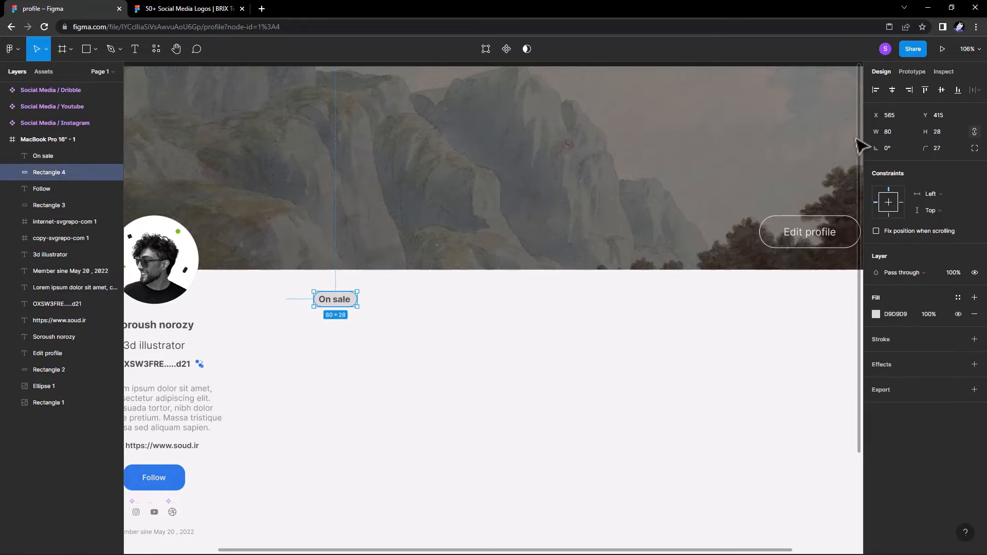
{"action": "type", "text": "90"}
{"action": "key", "text": "Return"}
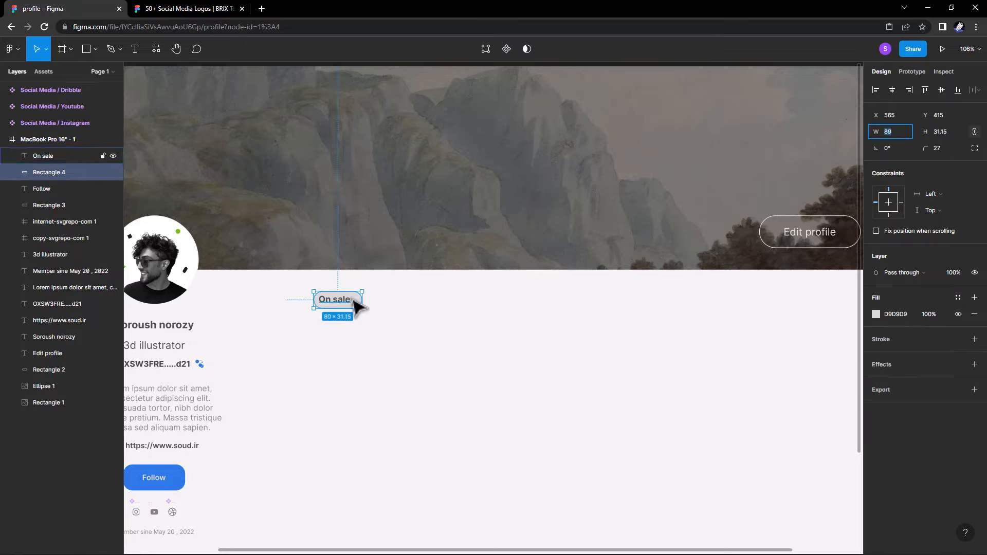
{"action": "left_click_drag", "start_coordinate": [356, 301], "coordinate": [360, 302]}
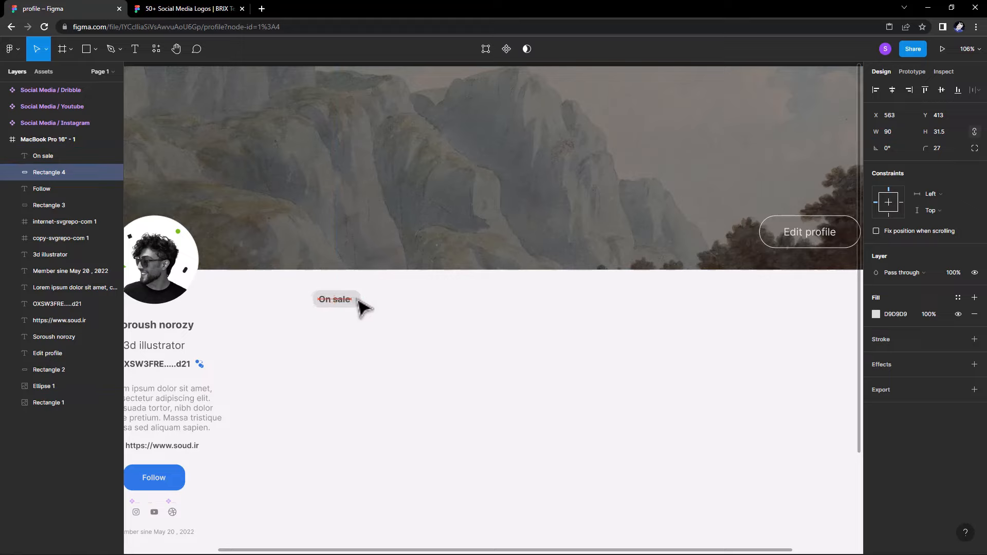
{"action": "left_click", "coordinate": [392, 302]}
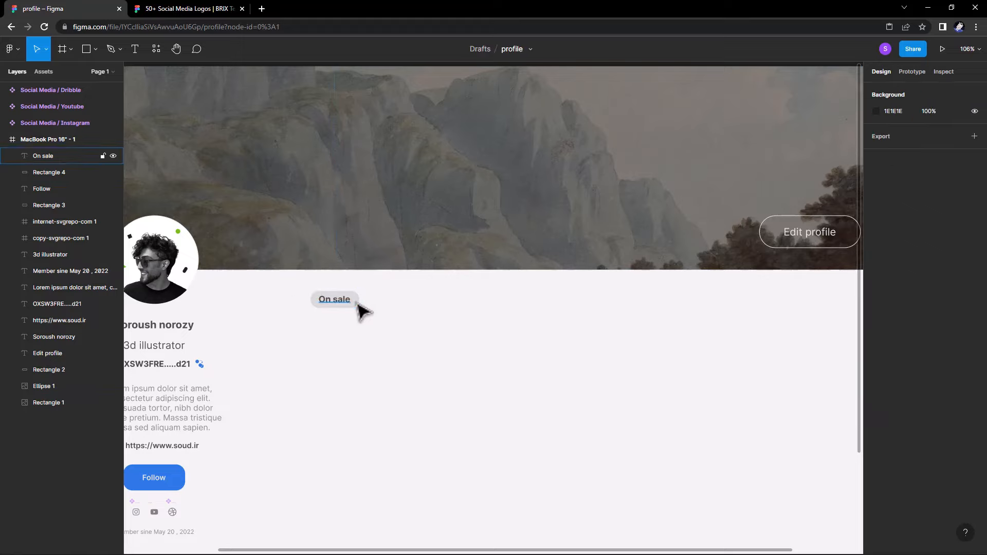
Give the pill corner radius 33 and a dark 393939 fill.
{"action": "left_click", "coordinate": [357, 304]}
{"action": "left_click", "coordinate": [937, 149]}
{"action": "type", "text": "33"}
{"action": "left_click_drag", "start_coordinate": [354, 303], "coordinate": [380, 289]}
{"action": "left_click", "coordinate": [405, 289]}
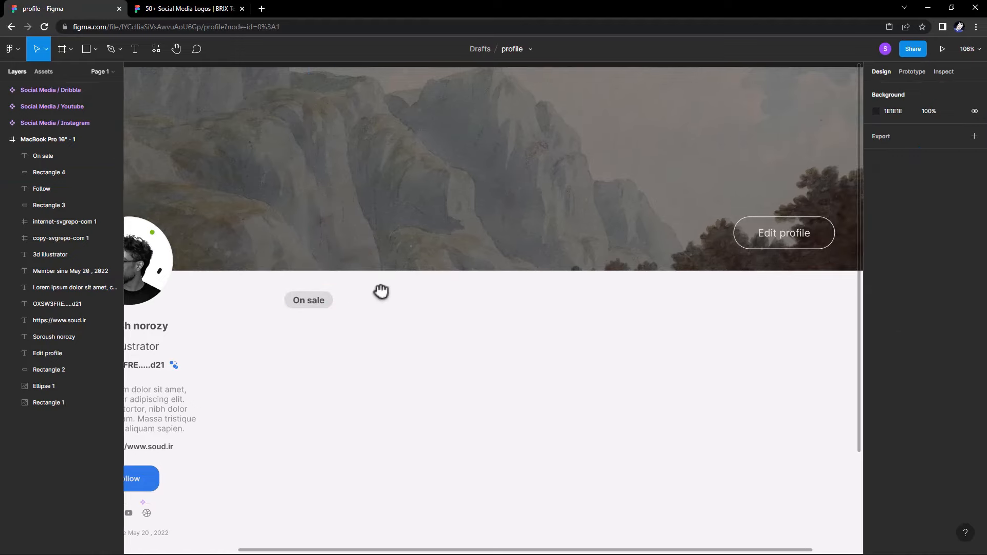
{"action": "left_click", "coordinate": [331, 300]}
{"action": "left_click", "coordinate": [876, 314]}
{"action": "left_click_drag", "start_coordinate": [782, 360], "coordinate": [731, 391]}
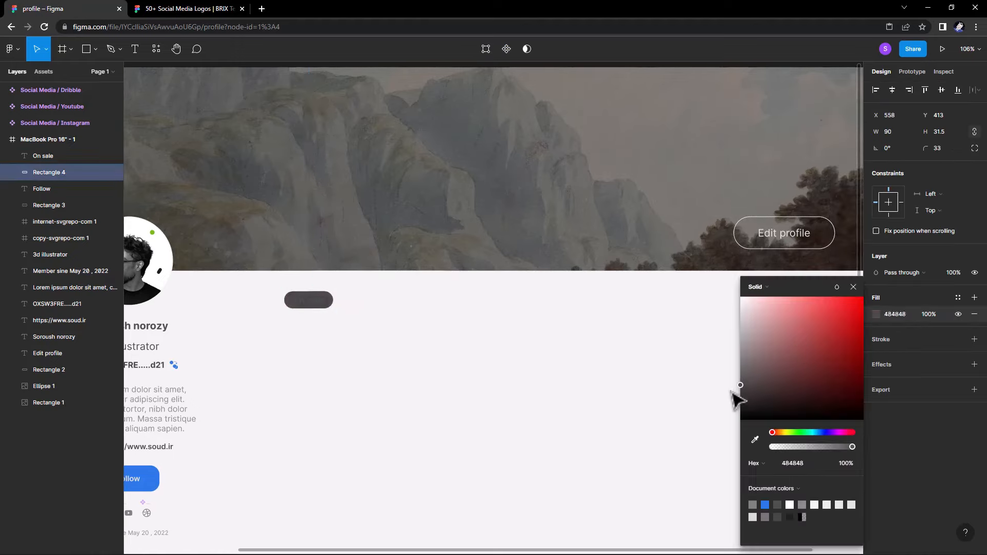
{"action": "left_click", "coordinate": [853, 287]}
Make the On sale label light F8F8F8 in Medium weight.
{"action": "left_click", "coordinate": [318, 302]}
{"action": "left_click", "coordinate": [876, 425]}
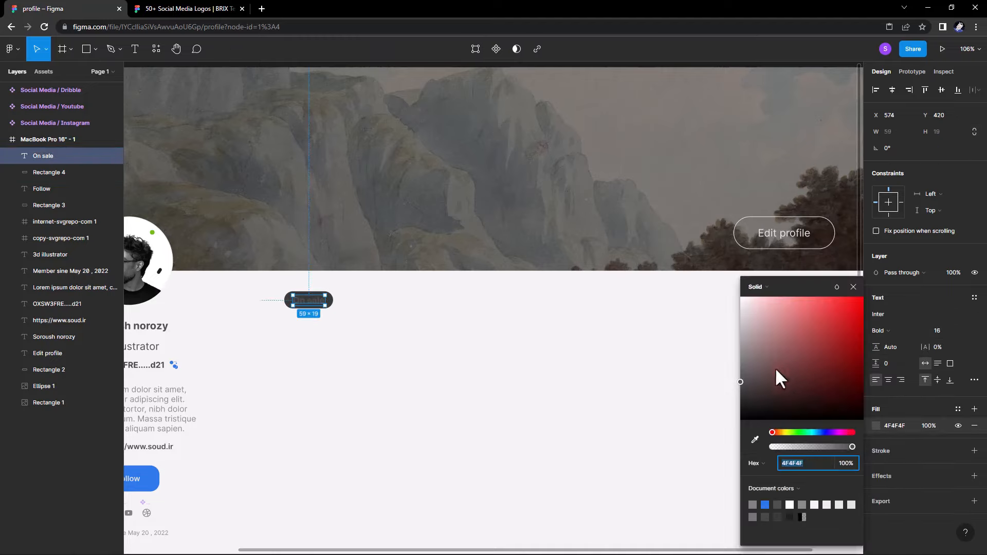
{"action": "left_click_drag", "start_coordinate": [775, 379], "coordinate": [715, 319]}
{"action": "left_click", "coordinate": [853, 287]}
{"action": "left_click", "coordinate": [882, 334]}
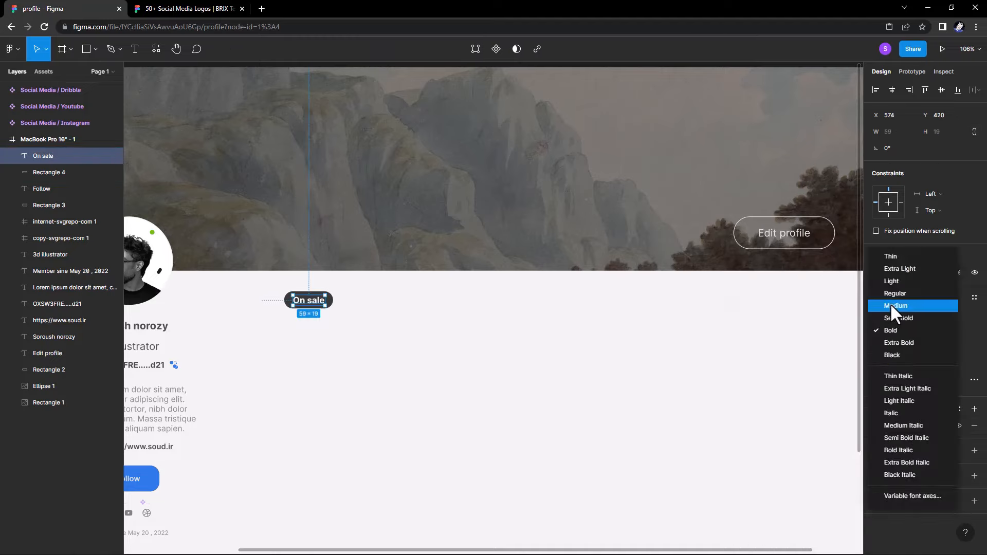
{"action": "left_click", "coordinate": [897, 310]}
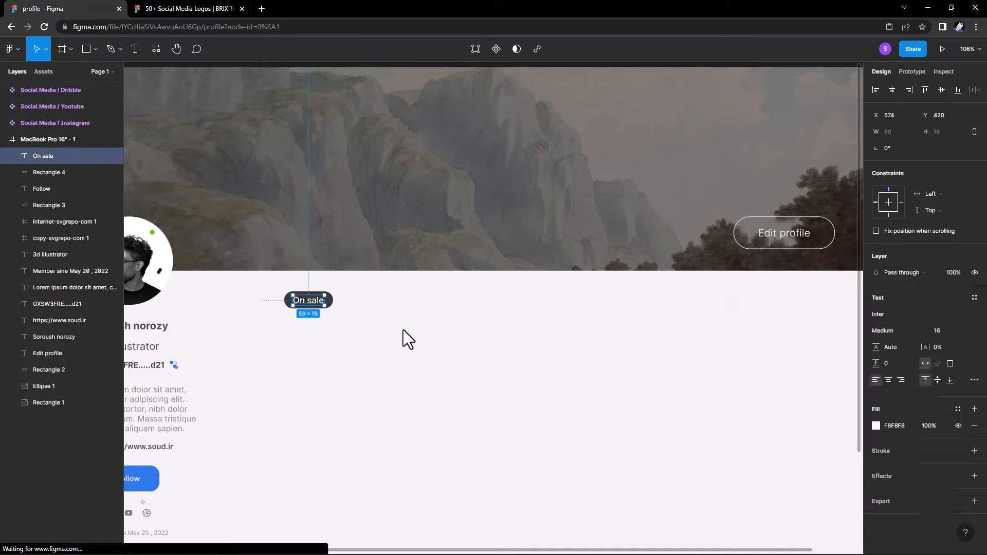
{"action": "left_click", "coordinate": [344, 309]}
Change the label text to lowercase 'on sale'.
{"action": "scroll", "coordinate": [345, 309], "scroll_direction": "down", "scroll_amount": 2}
{"action": "left_click_drag", "start_coordinate": [356, 311], "coordinate": [415, 303]}
{"action": "scroll", "coordinate": [320, 295], "scroll_direction": "up", "scroll_amount": 3}
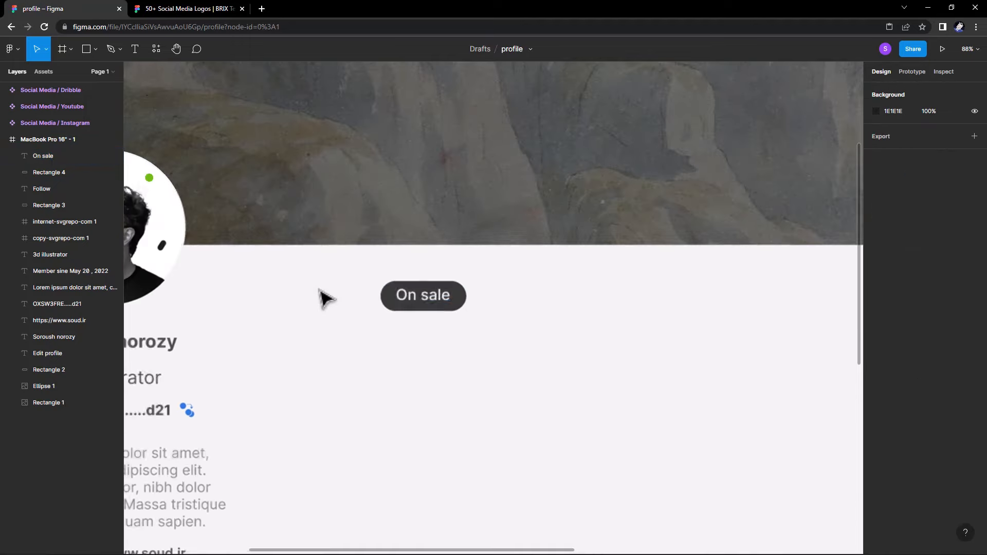
{"action": "left_click", "coordinate": [405, 296]}
{"action": "double_click", "coordinate": [405, 296]}
{"action": "key", "text": "BackSpace"}
{"action": "type", "text": "o"}
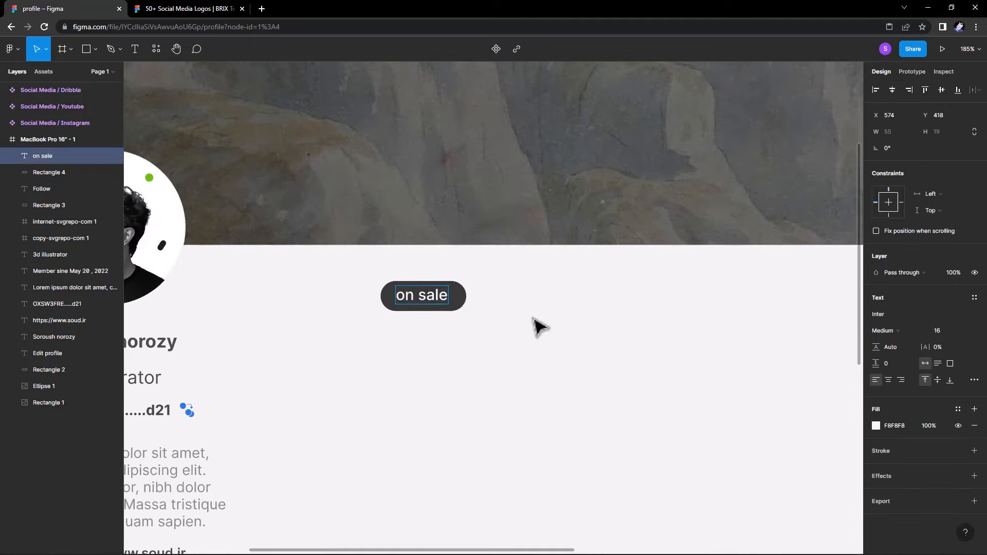
{"action": "left_click", "coordinate": [535, 321]}
Centre the label inside the dark pill and duplicate it to the right.
{"action": "left_click_drag", "start_coordinate": [428, 297], "coordinate": [430, 299]}
{"action": "left_click", "coordinate": [477, 313]}
{"action": "left_click", "coordinate": [439, 297]}
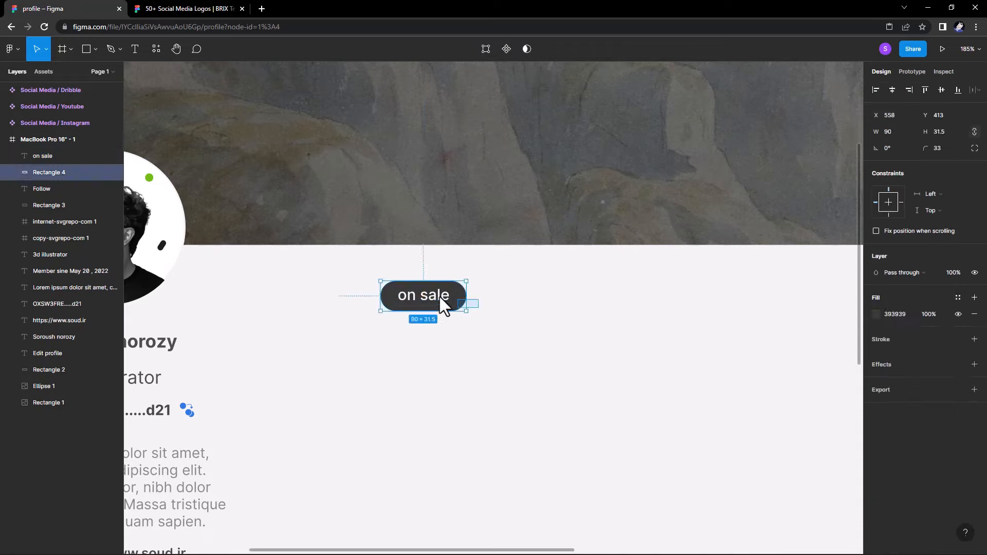
{"action": "left_click", "coordinate": [439, 297]}
{"action": "left_click", "coordinate": [491, 308]}
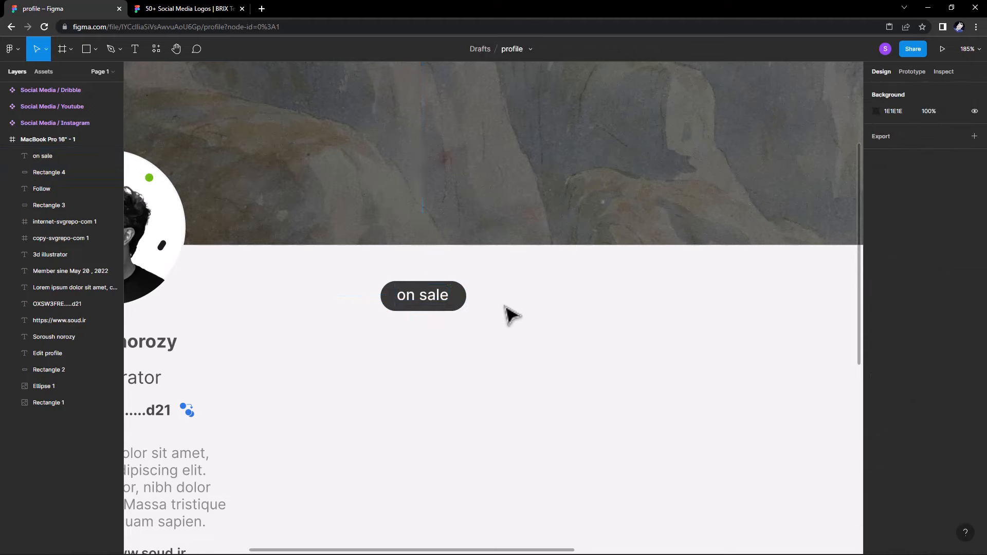
{"action": "scroll", "coordinate": [503, 311], "scroll_direction": "down", "scroll_amount": 8}
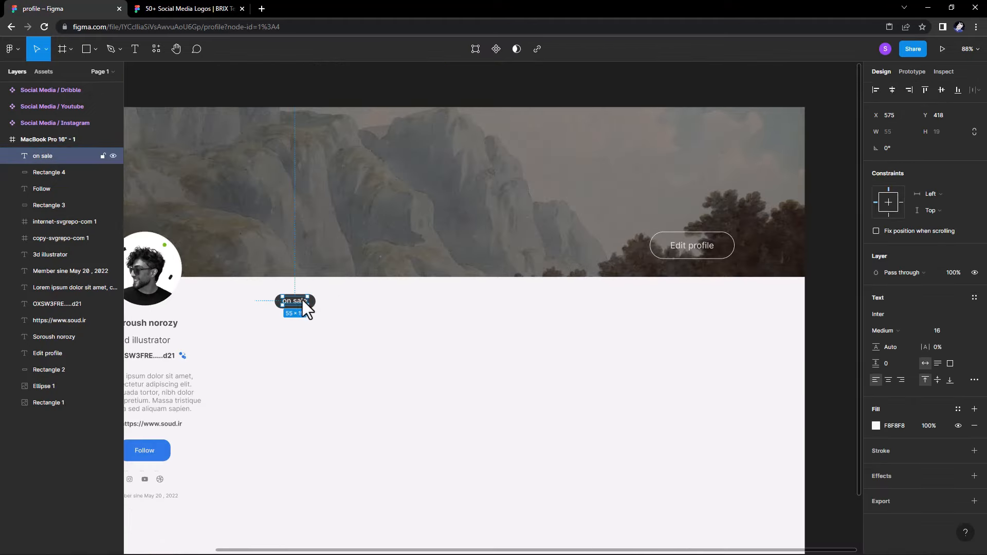
{"action": "left_click_drag", "start_coordinate": [302, 300], "coordinate": [366, 303]}
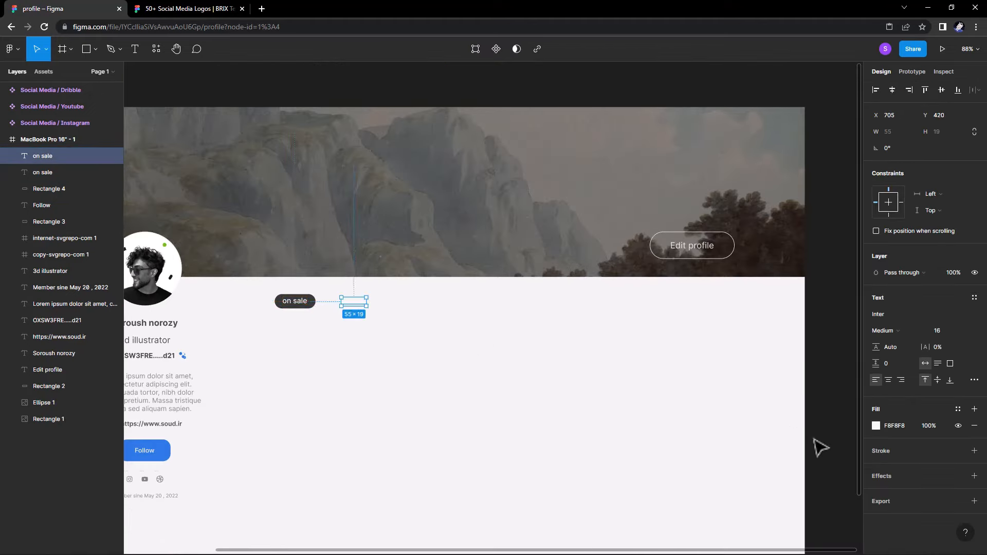
Recolour the copied label to grey 989898 and rename it Collectibles.
{"action": "left_click", "coordinate": [876, 426]}
{"action": "left_click_drag", "start_coordinate": [852, 415], "coordinate": [722, 353]}
{"action": "left_click", "coordinate": [853, 287]}
{"action": "double_click", "coordinate": [361, 306]}
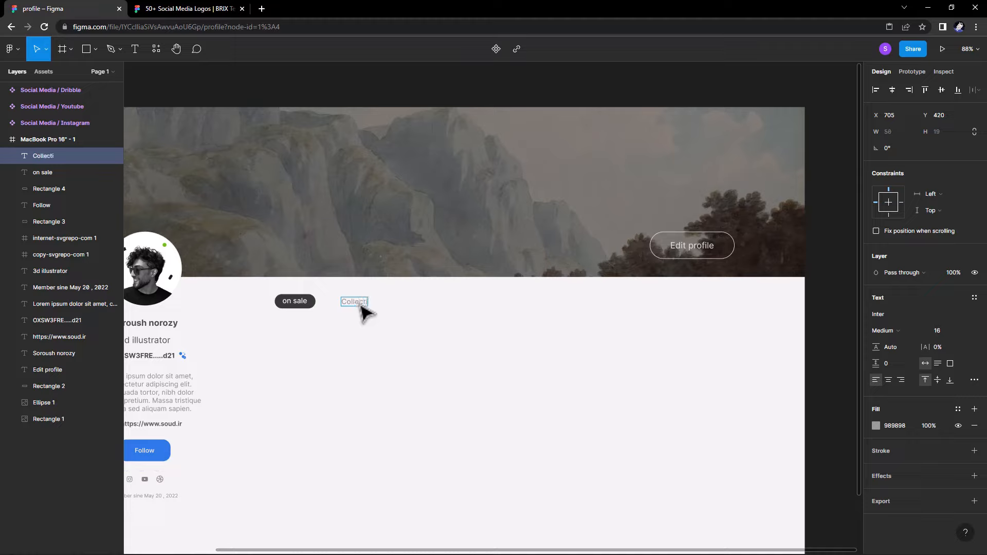
{"action": "key", "text": "Escape"}
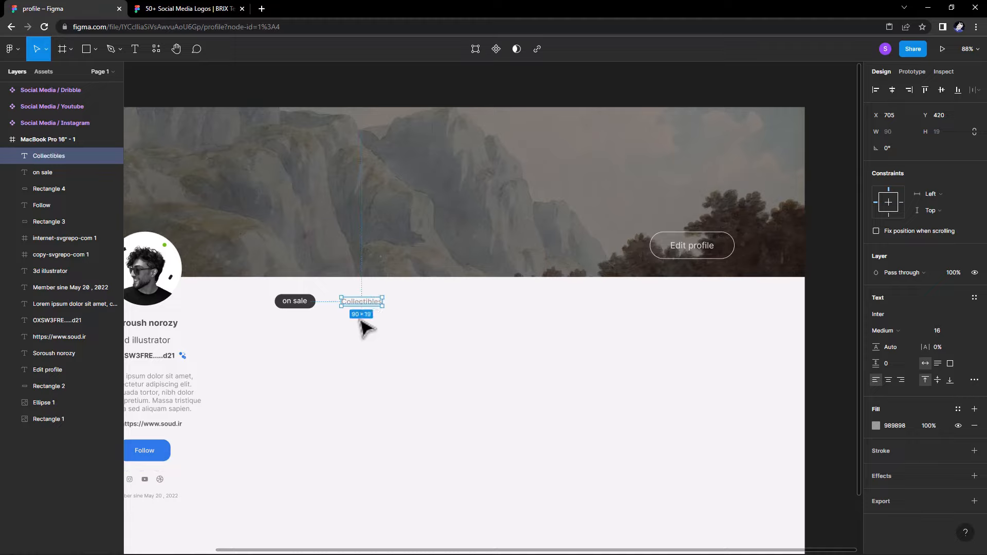
Duplicate Collectibles to the right and rename the copy Created.
{"action": "left_click_drag", "start_coordinate": [364, 304], "coordinate": [437, 305]}
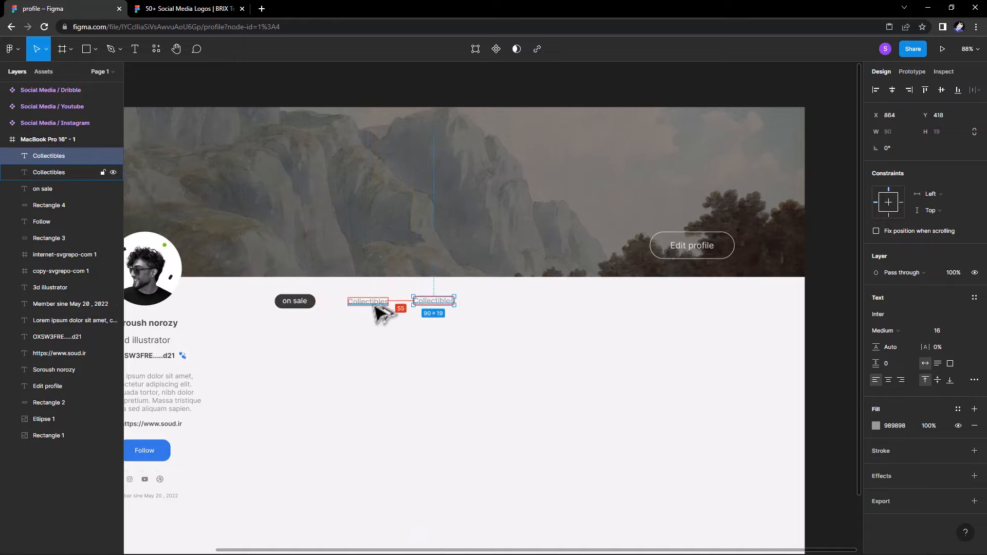
{"action": "key", "text": "Right"}
{"action": "key", "text": "Right"}
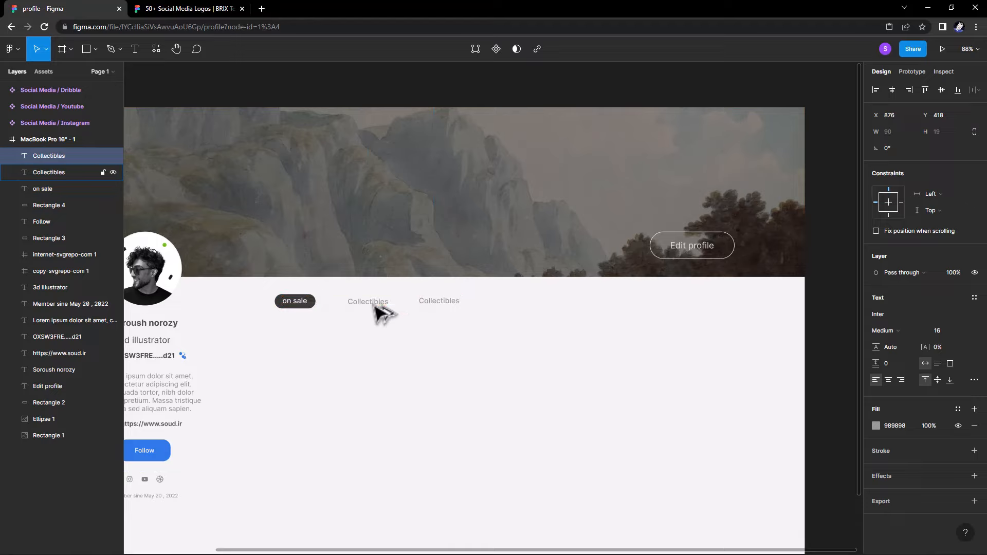
{"action": "left_click_drag", "start_coordinate": [441, 308], "coordinate": [441, 310]}
{"action": "double_click", "coordinate": [442, 309]}
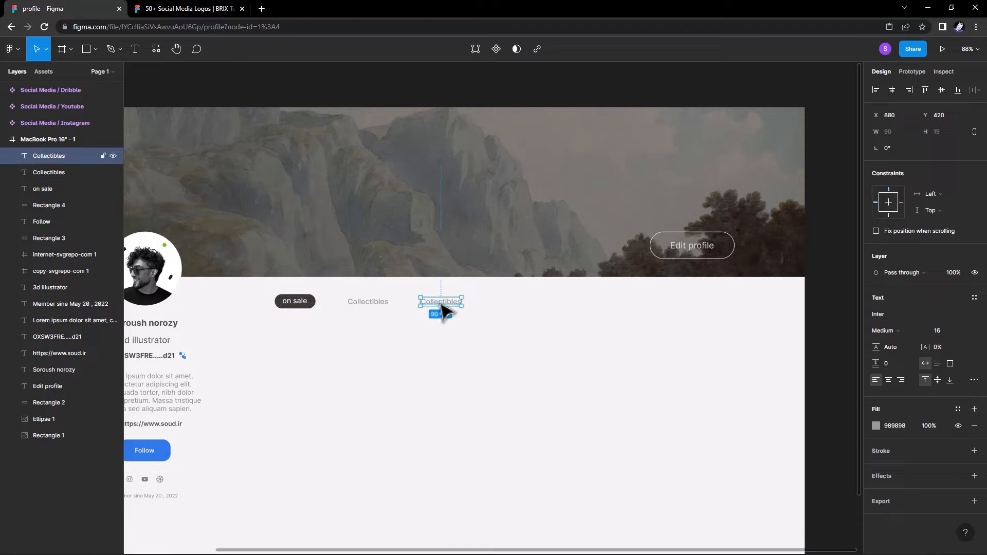
{"action": "type", "text": "Cre"}
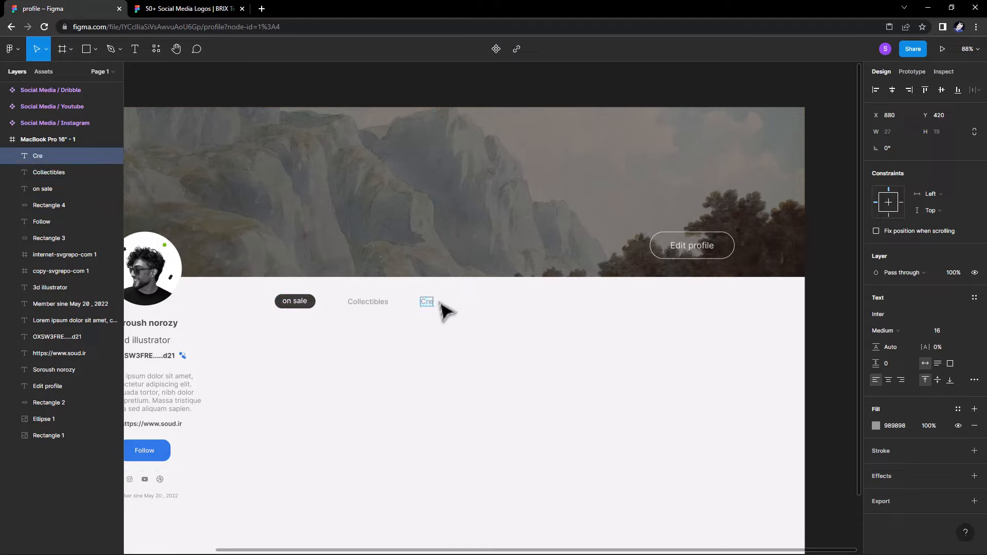
{"action": "type", "text": "ated"}
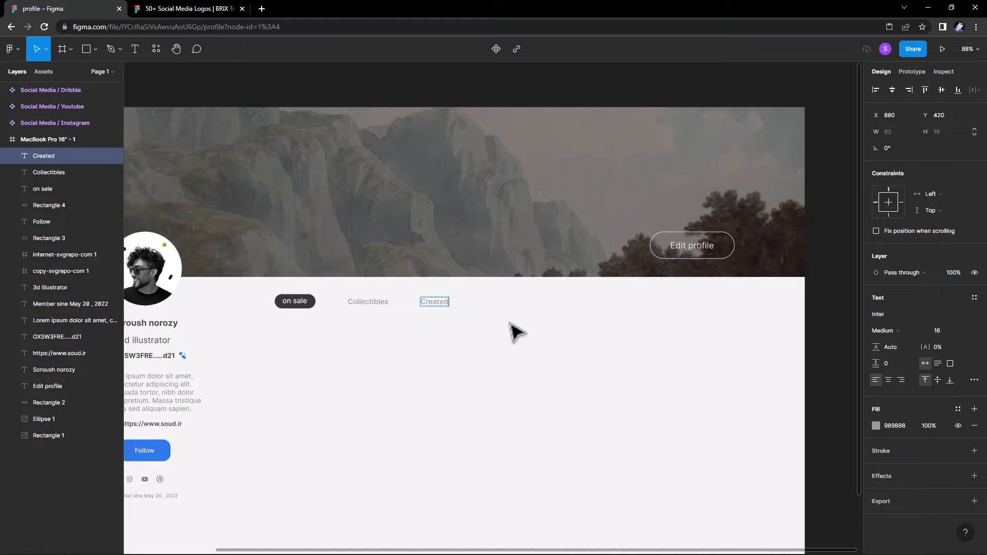
{"action": "key", "text": "Escape"}
Duplicate further labels to the right and rename them Likes and Following.
{"action": "left_click_drag", "start_coordinate": [444, 303], "coordinate": [497, 307]}
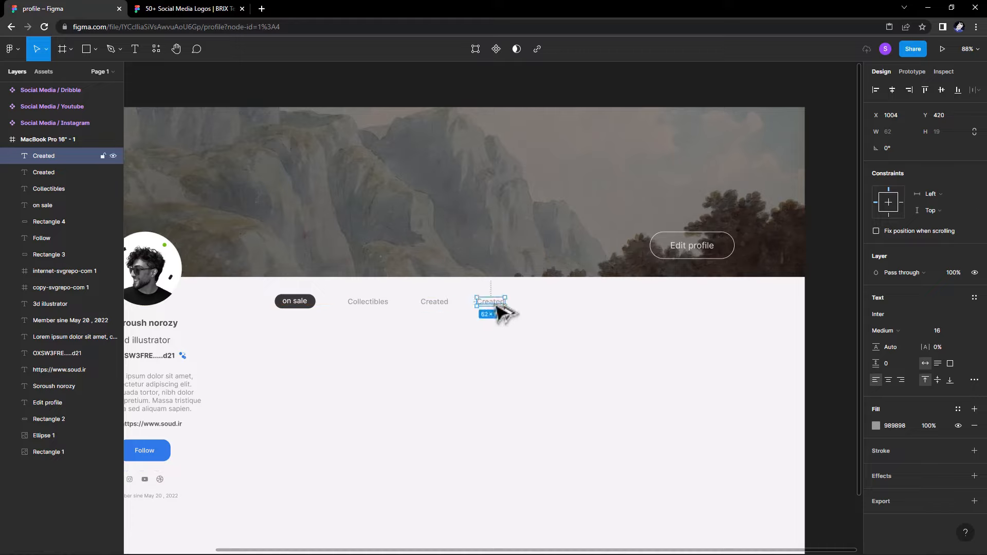
{"action": "double_click", "coordinate": [485, 304]}
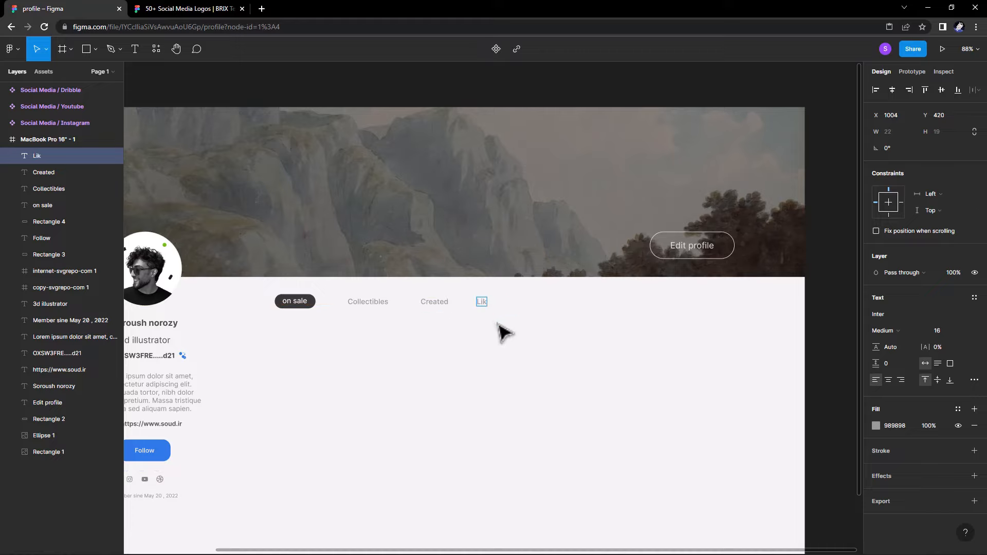
{"action": "type", "text": "s"}
{"action": "key", "text": "Escape"}
{"action": "left_click_drag", "start_coordinate": [490, 306], "coordinate": [532, 307]}
{"action": "double_click", "coordinate": [530, 305]}
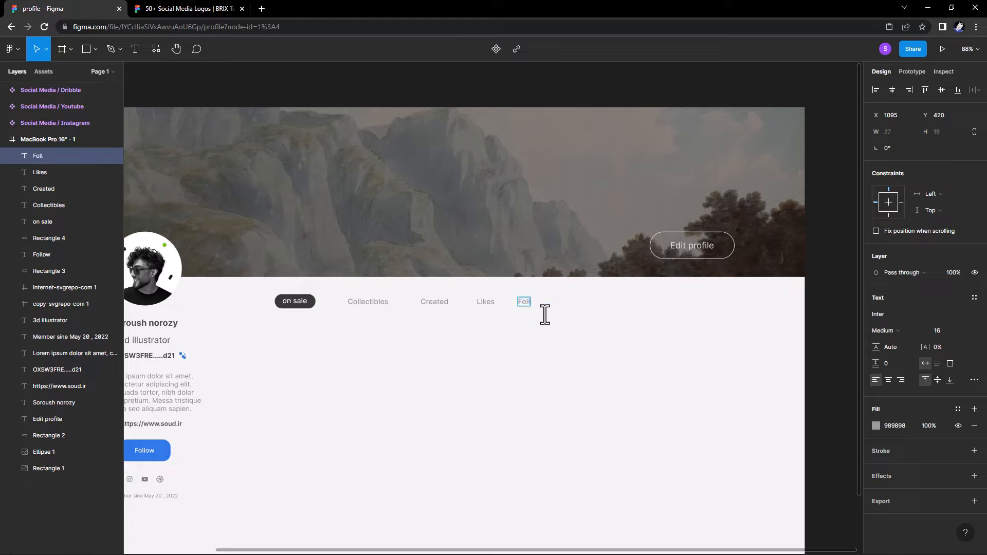
{"action": "type", "text": "Following"}
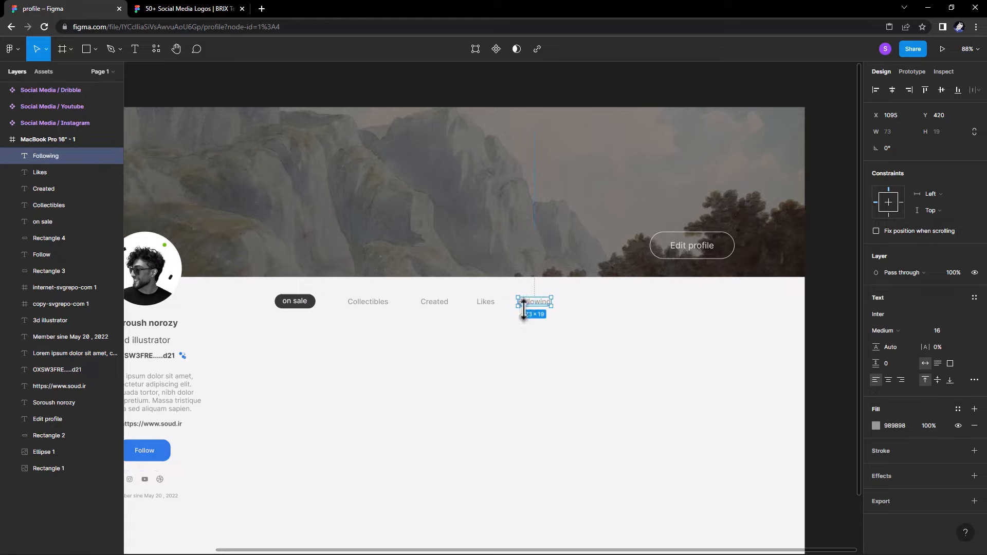
{"action": "key", "text": "Escape"}
Add a Followers label at the end and shift Created to even the spacing.
{"action": "left_click_drag", "start_coordinate": [530, 307], "coordinate": [578, 309]}
{"action": "double_click", "coordinate": [579, 310]}
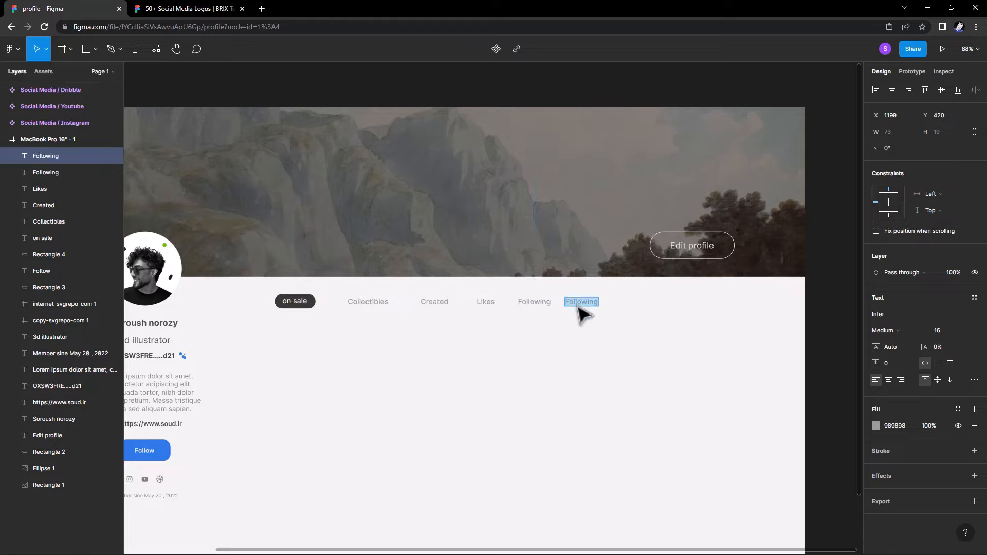
{"action": "type", "text": "Fol"}
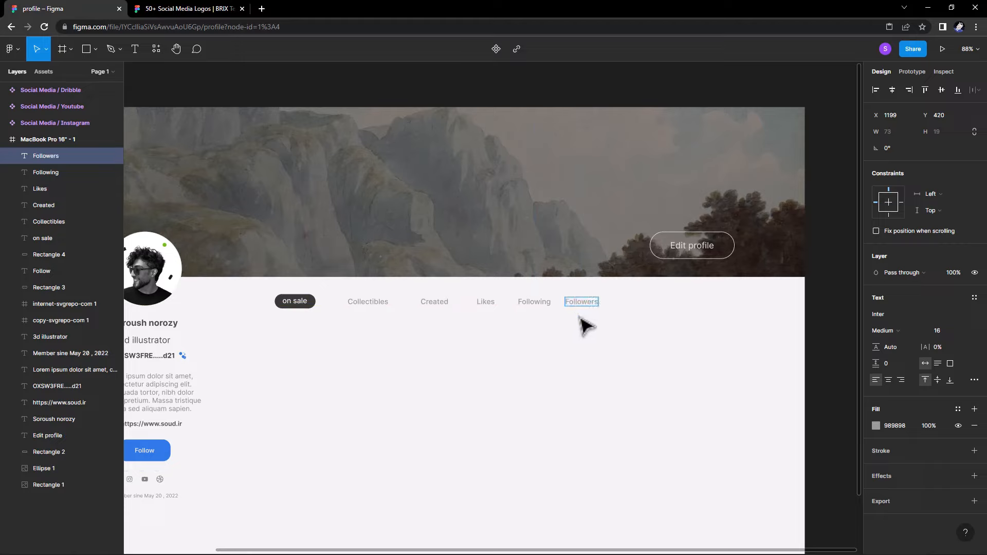
{"action": "left_click_drag", "start_coordinate": [433, 307], "coordinate": [433, 308]}
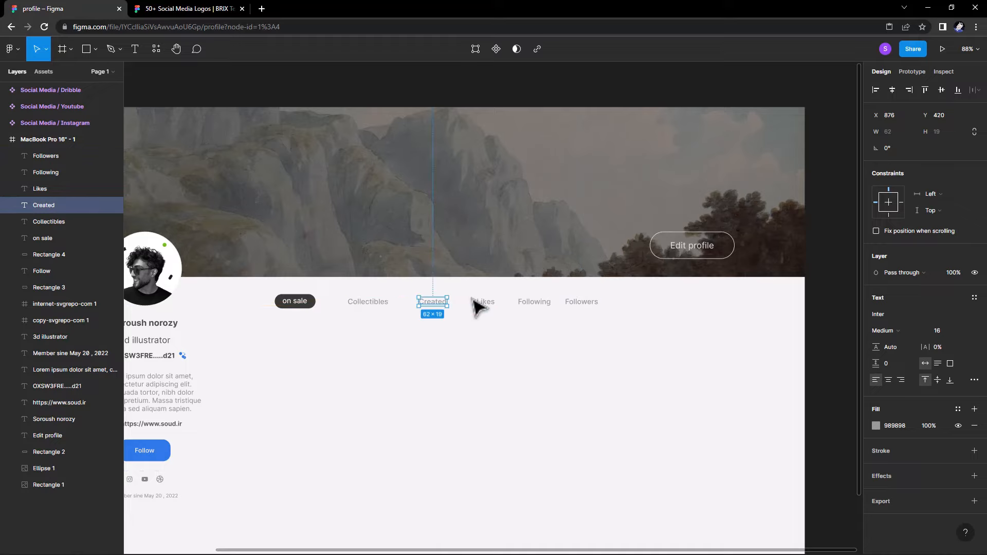
Nudge Likes, Following and Followers right to widen the gaps between tabs.
{"action": "left_click_drag", "start_coordinate": [606, 319], "coordinate": [455, 295]}
{"action": "key", "text": "alt"}
{"action": "key", "text": "alt+Right"}
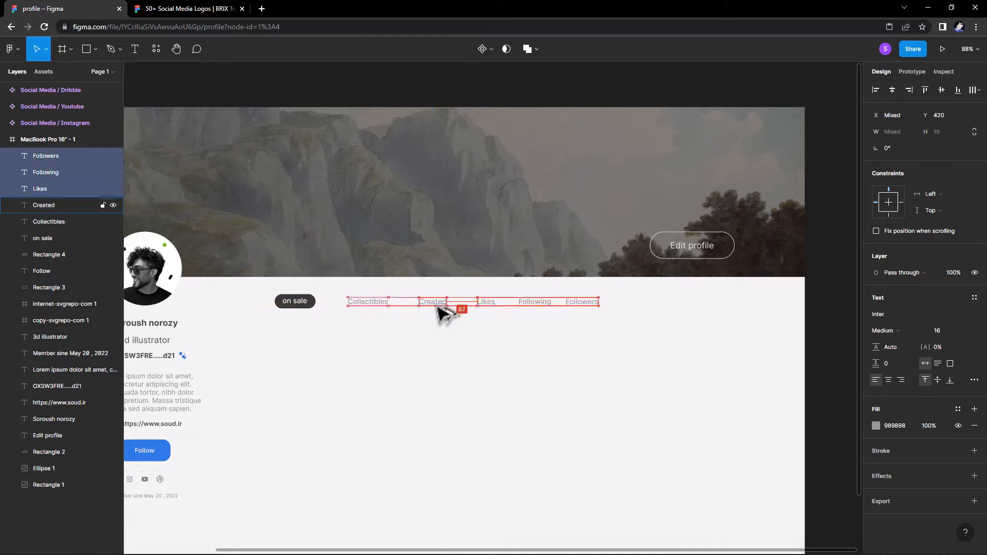
{"action": "left_click_drag", "start_coordinate": [639, 335], "coordinate": [504, 286]}
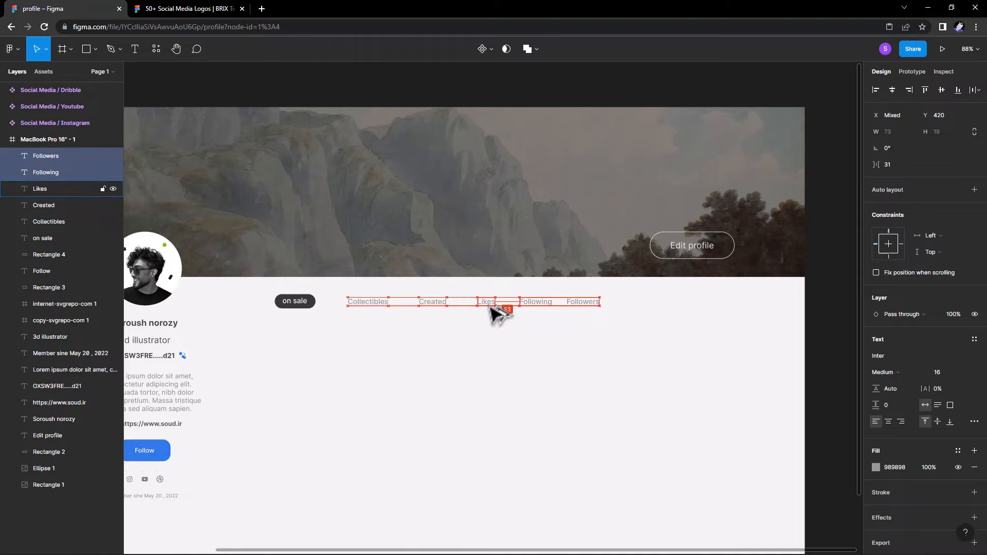
{"action": "left_click_drag", "start_coordinate": [491, 308], "coordinate": [491, 308]}
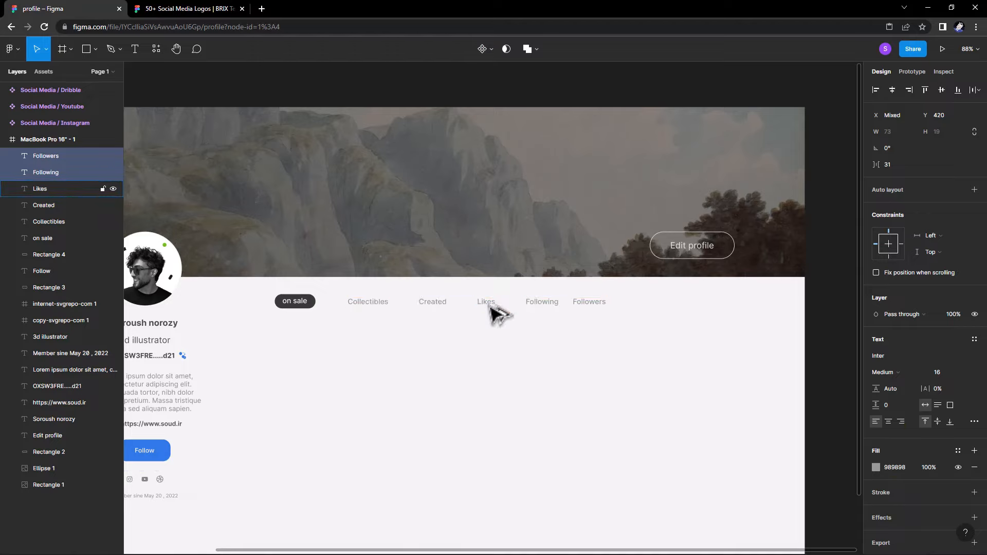
Nudge Followers right for even spacing, then vertically centre-align the whole tab row.
{"action": "left_click", "coordinate": [607, 318]}
{"action": "left_click", "coordinate": [591, 303]}
{"action": "key", "text": "Right"}
{"action": "key", "text": "Right"}
{"action": "key", "text": "Right"}
{"action": "key", "text": "Right"}
{"action": "key", "text": "Right"}
{"action": "key", "text": "Right"}
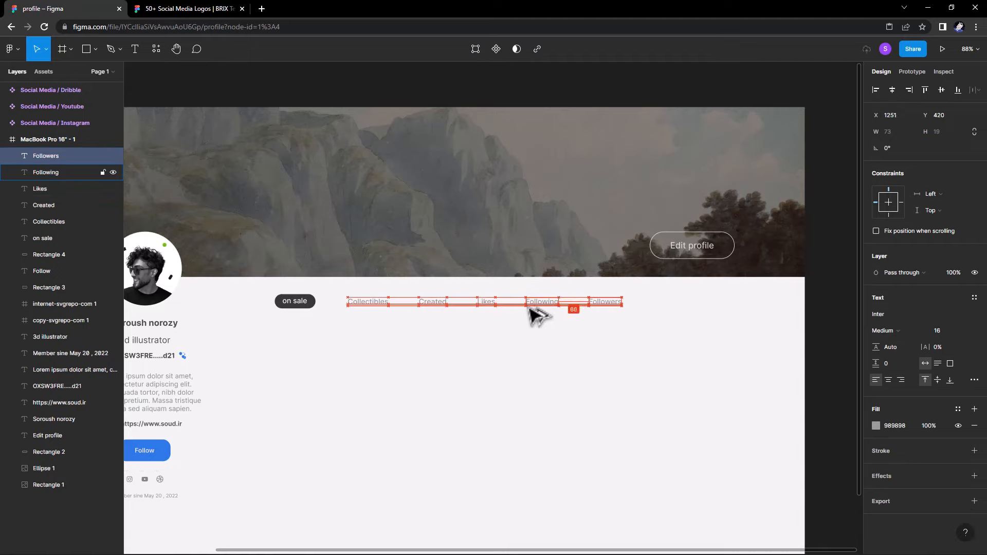
{"action": "key", "text": "Right"}
{"action": "left_click", "coordinate": [643, 346]}
{"action": "left_click_drag", "start_coordinate": [632, 328], "coordinate": [235, 298]}
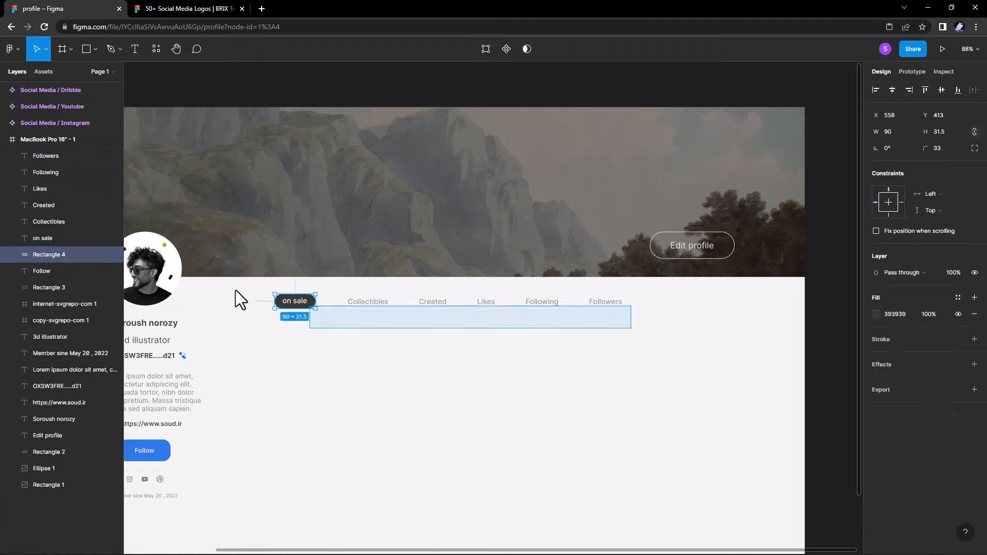
{"action": "left_click", "coordinate": [941, 90]}
Draw a 306×306 grey square below the on sale tab and duplicate it into an evenly spaced row.
{"action": "left_click", "coordinate": [773, 274]}
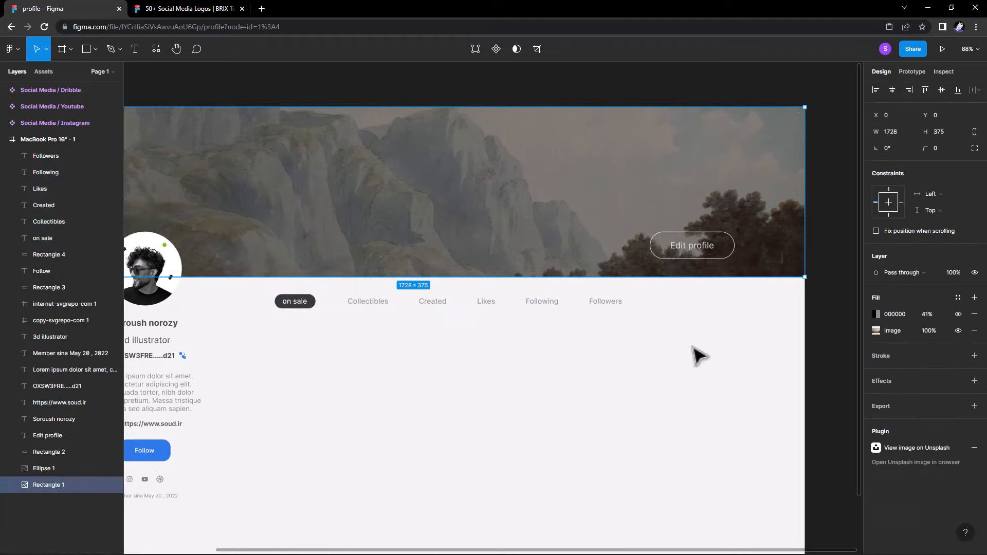
{"action": "left_click", "coordinate": [693, 348]}
{"action": "scroll", "coordinate": [639, 356], "scroll_direction": "down", "scroll_amount": 3}
{"action": "scroll", "coordinate": [462, 298], "scroll_direction": "up", "scroll_amount": 3}
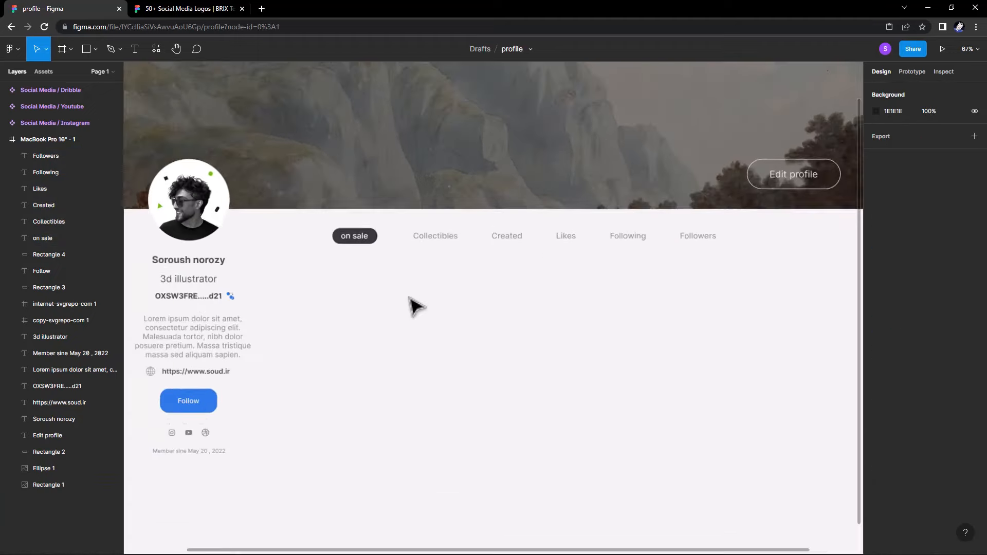
{"action": "left_click", "coordinate": [95, 49]}
{"action": "left_click", "coordinate": [82, 74]}
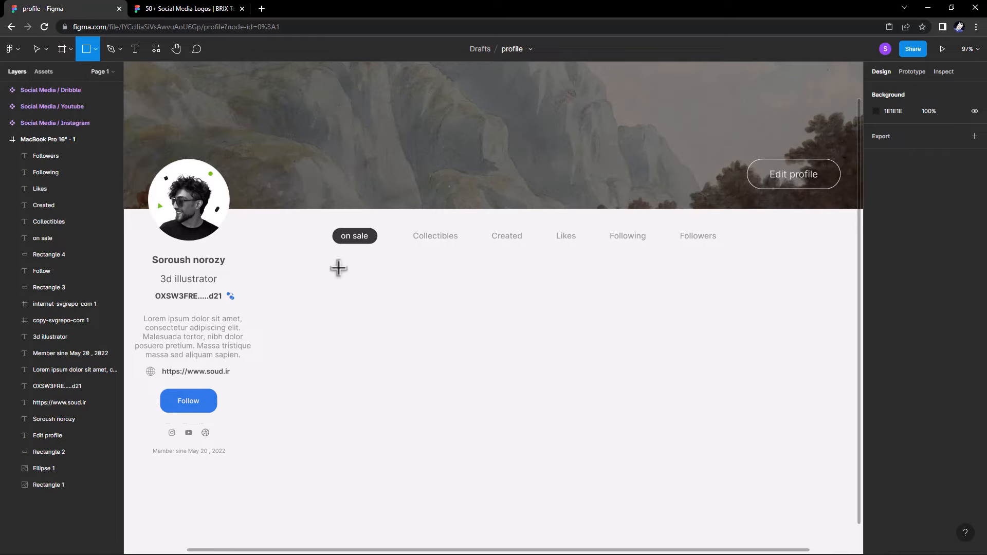
{"action": "left_click_drag", "start_coordinate": [338, 268], "coordinate": [461, 356]}
{"action": "left_click_drag", "start_coordinate": [459, 389], "coordinate": [595, 376]}
{"action": "left_click_drag", "start_coordinate": [596, 377], "coordinate": [774, 381], "text": "alt"}
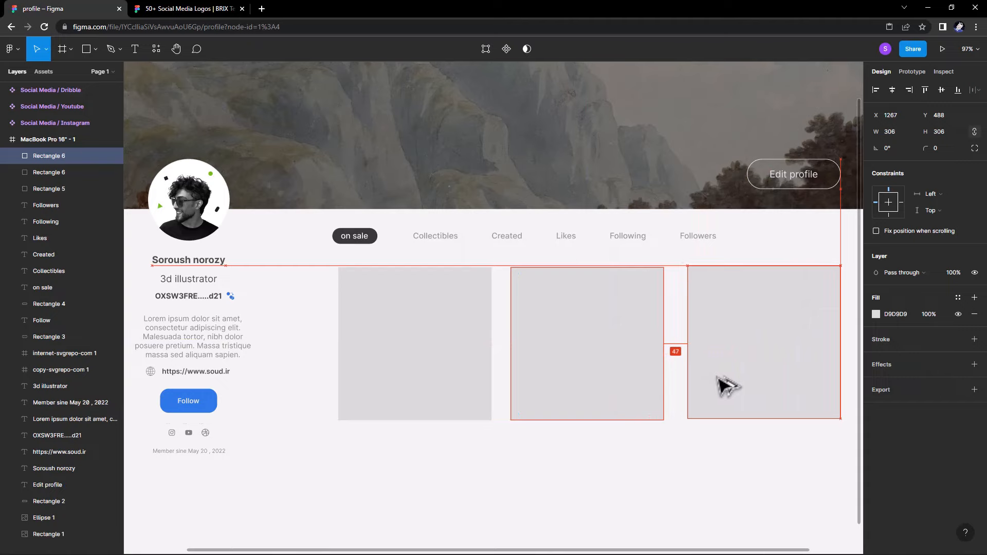
{"action": "left_click_drag", "start_coordinate": [645, 378], "coordinate": [647, 378]}
Stretch all three squares taller, the left one to 306×385.
{"action": "left_click", "coordinate": [718, 464]}
{"action": "left_click_drag", "start_coordinate": [680, 447], "coordinate": [564, 392]}
{"action": "scroll", "coordinate": [564, 392], "scroll_direction": "down", "scroll_amount": 1, "text": "ctrl"}
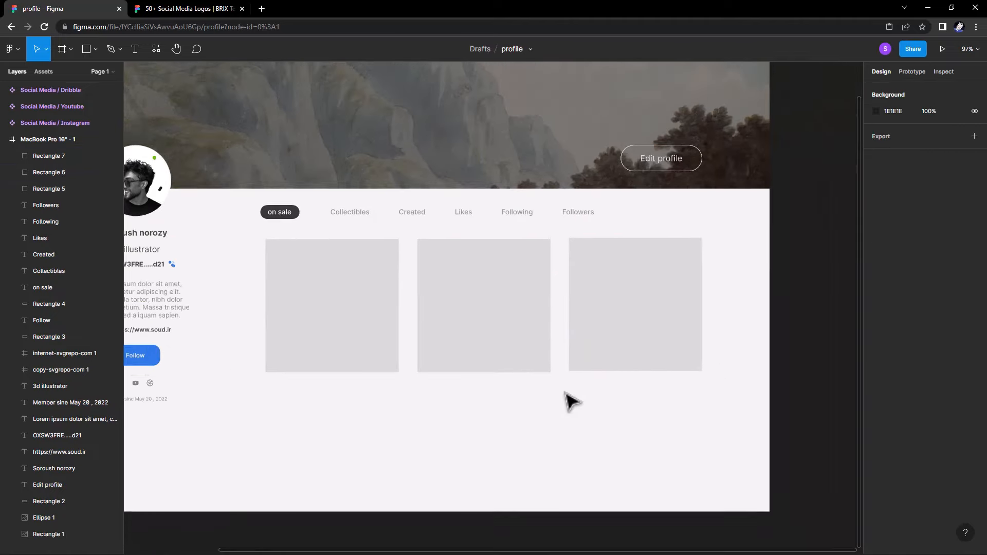
{"action": "scroll", "coordinate": [469, 363], "scroll_direction": "down", "scroll_amount": 2, "text": "ctrl"}
{"action": "left_click", "coordinate": [464, 371]}
{"action": "left_click_drag", "start_coordinate": [465, 371], "coordinate": [469, 403]}
{"action": "left_click", "coordinate": [363, 366]}
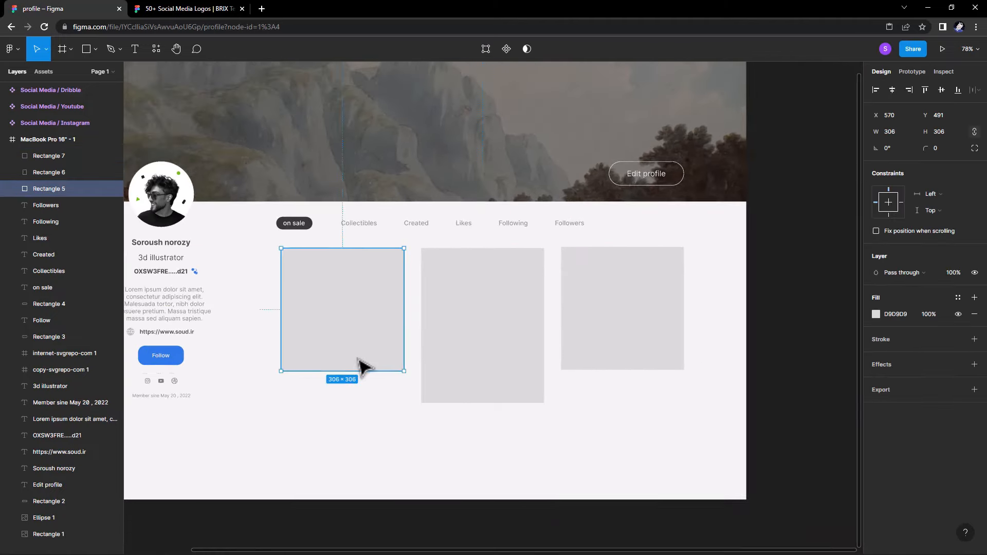
{"action": "left_click_drag", "start_coordinate": [363, 370], "coordinate": [365, 402]}
{"action": "left_click", "coordinate": [661, 359]}
{"action": "left_click_drag", "start_coordinate": [642, 370], "coordinate": [643, 404]}
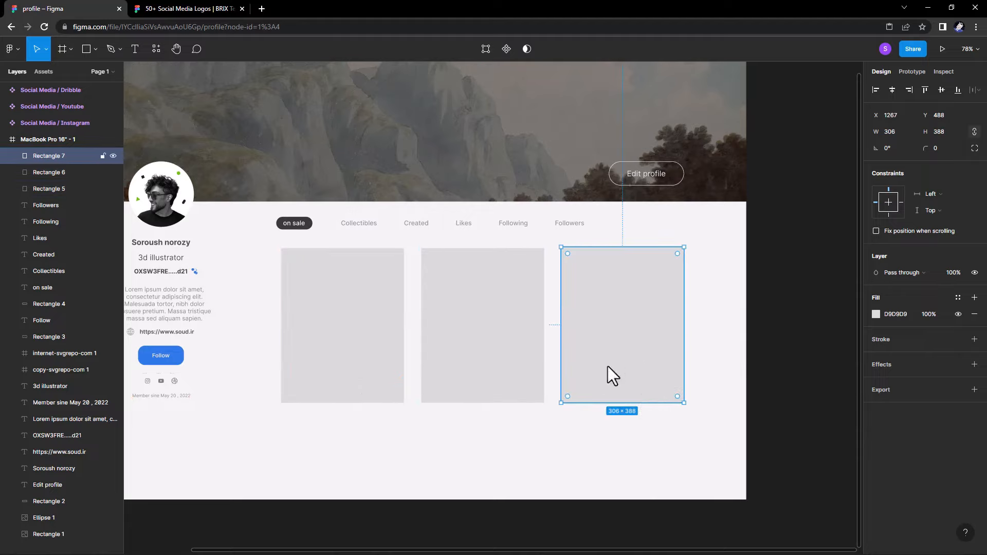
Delete the right and middle rectangles, leaving only the left card.
{"action": "key", "text": "Delete"}
{"action": "left_click", "coordinate": [467, 352]}
{"action": "key", "text": "Delete"}
{"action": "left_click", "coordinate": [379, 337]}
{"action": "scroll", "coordinate": [378, 337], "scroll_direction": "up", "scroll_amount": 5, "text": "ctrl"}
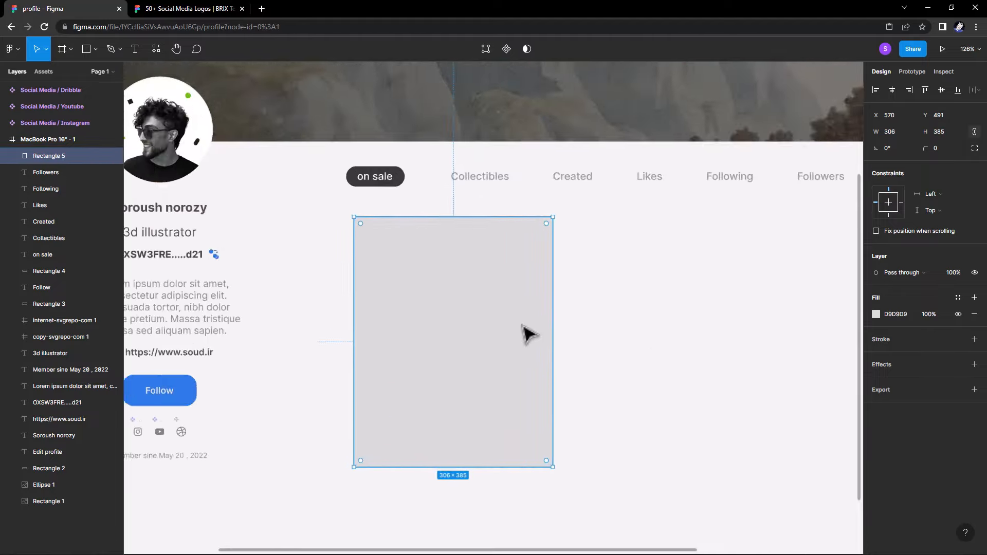
Draw an image placeholder rectangle in the card's top and set the card fill to F9F9F9.
{"action": "left_click", "coordinate": [95, 49]}
{"action": "left_click", "coordinate": [77, 74]}
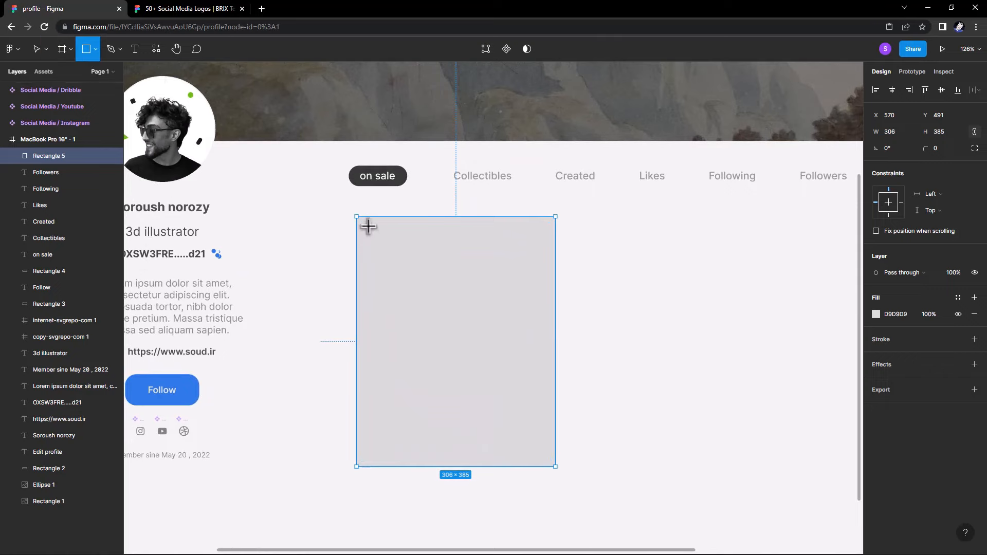
{"action": "left_click_drag", "start_coordinate": [366, 222], "coordinate": [549, 384]}
{"action": "left_click", "coordinate": [547, 412]}
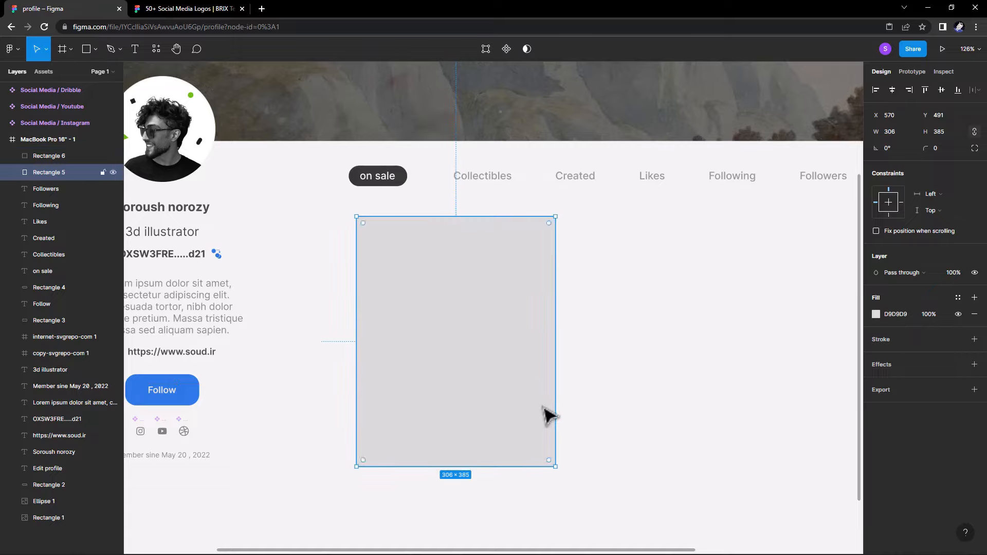
{"action": "left_click", "coordinate": [876, 314]}
{"action": "left_click_drag", "start_coordinate": [756, 323], "coordinate": [735, 303]}
{"action": "left_click", "coordinate": [852, 287]}
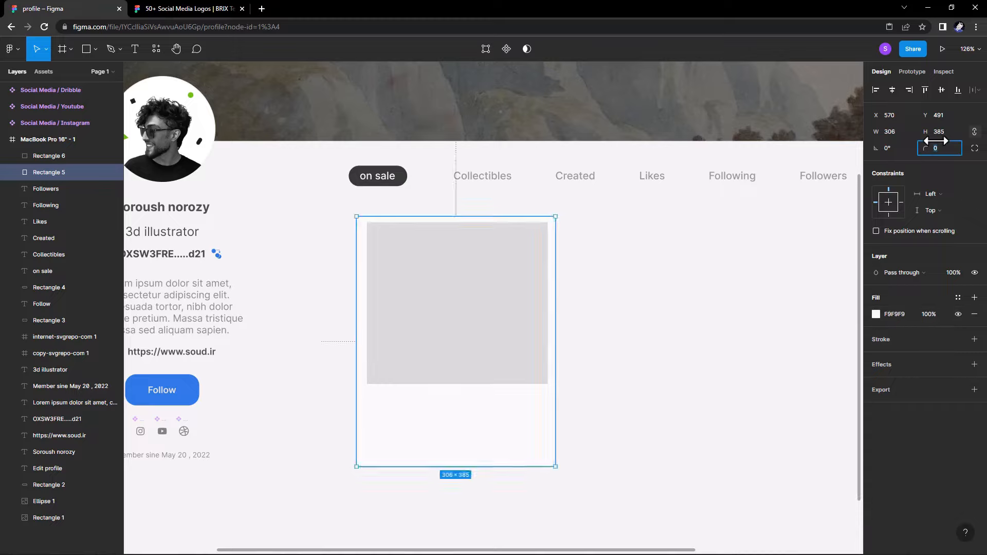
Give the grey image placeholder a corner radius of 25.
{"action": "left_click", "coordinate": [925, 148]}
{"action": "left_click", "coordinate": [543, 252]}
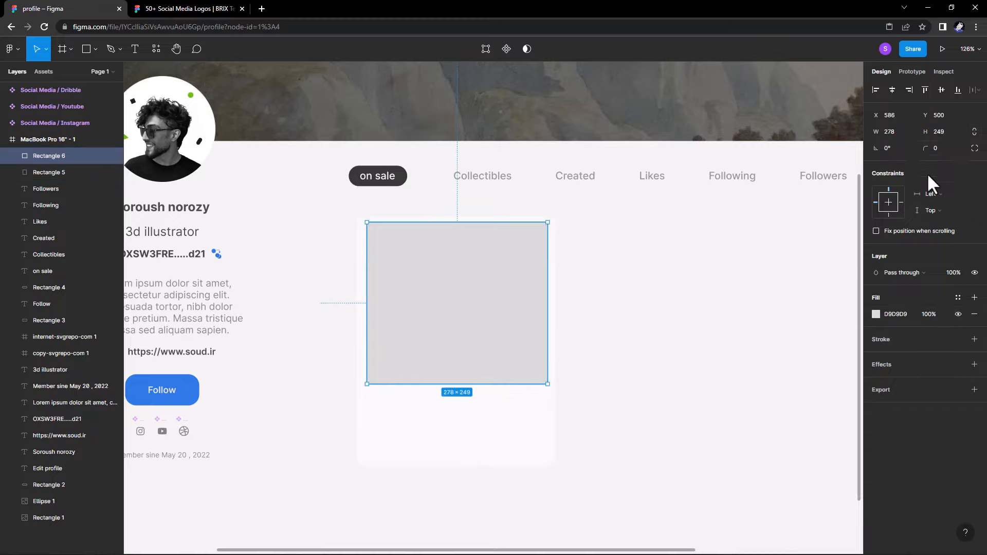
{"action": "left_click", "coordinate": [946, 149]}
{"action": "type", "text": "1"}
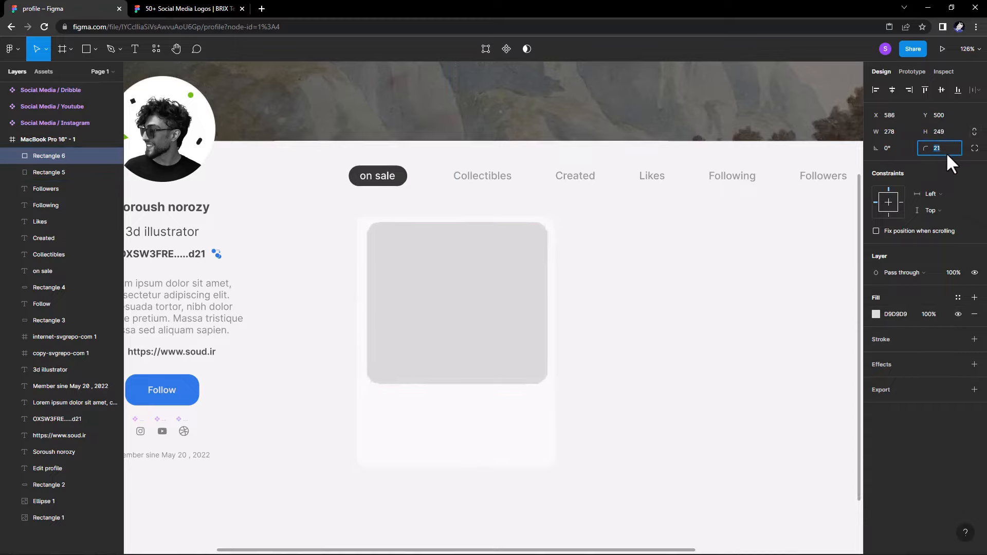
{"action": "type", "text": "25"}
{"action": "key", "text": "Return"}
Resize the placeholder to 290×260 and position it inside the card.
{"action": "mouse_move", "coordinate": [548, 384]}
{"action": "left_mouse_down"}
{"action": "mouse_move", "coordinate": [555, 391]}
{"action": "mouse_move", "coordinate": [509, 370]}
{"action": "mouse_move", "coordinate": [547, 384]}
{"action": "mouse_move", "coordinate": [535, 380]}
{"action": "left_mouse_up"}
{"action": "left_click", "coordinate": [649, 334]}
{"action": "left_click", "coordinate": [520, 372]}
{"action": "key", "text": "ctrl+z"}
{"action": "left_click", "coordinate": [599, 364]}
{"action": "left_click", "coordinate": [536, 379]}
{"action": "left_click", "coordinate": [652, 369]}
{"action": "scroll", "coordinate": [635, 333], "scroll_direction": "down", "scroll_amount": 2}
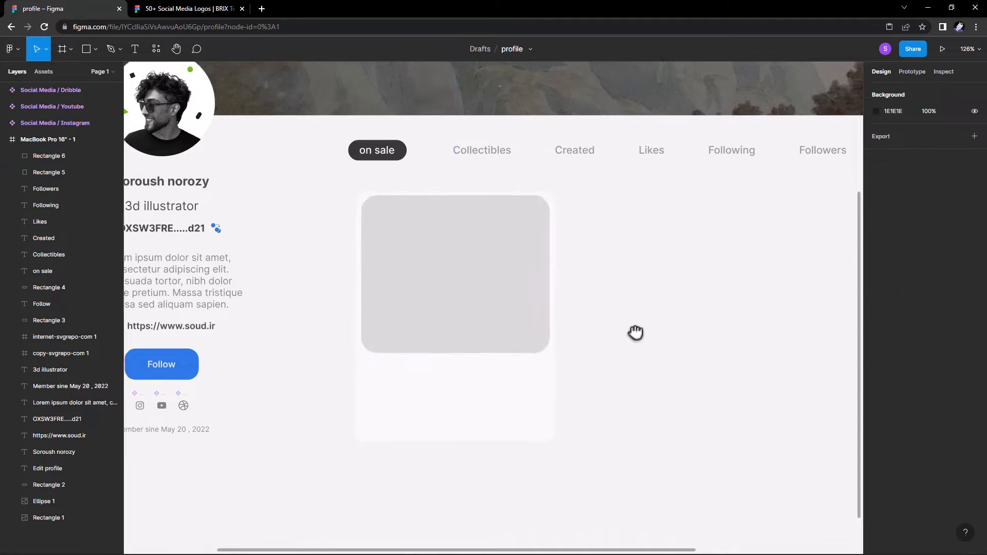
{"action": "scroll", "coordinate": [551, 298], "scroll_direction": "right", "scroll_amount": 1}
Stretch the card to 306×404 and draw a 31×31 circle on the placeholder's bottom-left edge.
{"action": "left_click", "coordinate": [457, 422]}
{"action": "left_click_drag", "start_coordinate": [457, 421], "coordinate": [457, 434]}
{"action": "left_click", "coordinate": [604, 382]}
{"action": "left_click", "coordinate": [96, 49]}
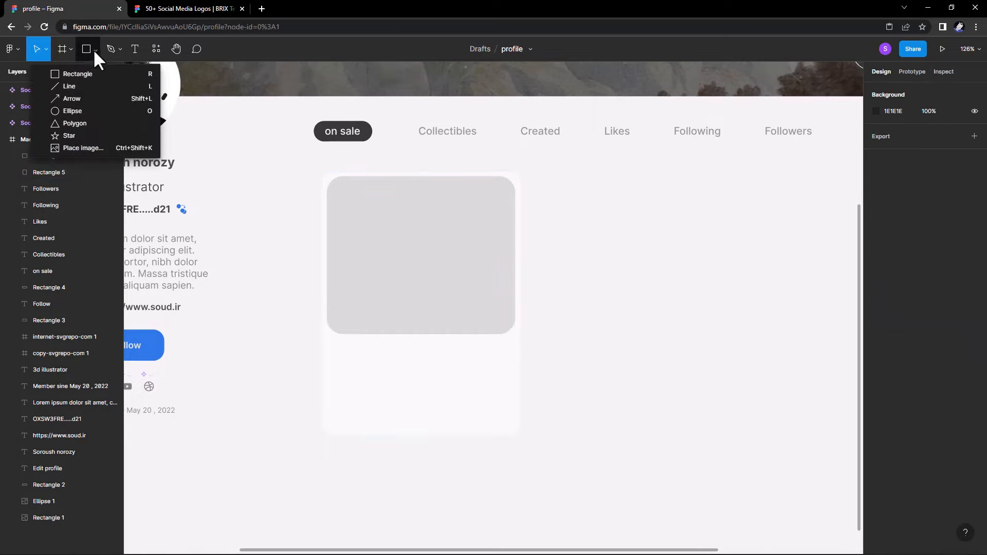
{"action": "left_click", "coordinate": [77, 115]}
{"action": "left_click_drag", "start_coordinate": [338, 325], "coordinate": [357, 340]}
{"action": "key", "text": "ctrl+z"}
{"action": "left_click", "coordinate": [94, 49]}
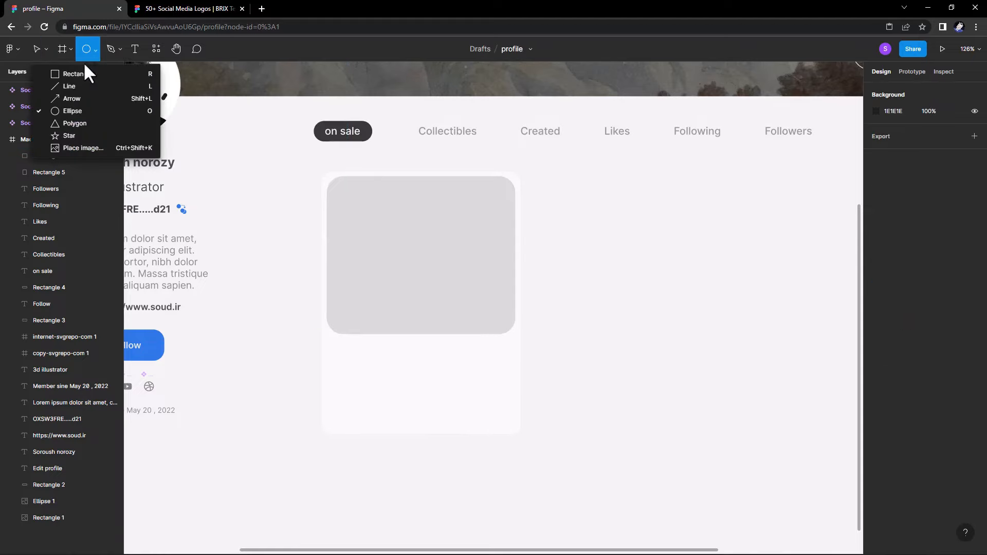
{"action": "left_click", "coordinate": [69, 110]}
{"action": "left_click_drag", "start_coordinate": [343, 325], "coordinate": [388, 320]}
Make three overlapping copies of the circle, reordering Ellipse 3 below Ellipse 2.
{"action": "scroll", "coordinate": [360, 342], "scroll_direction": "up", "scroll_amount": 3}
{"action": "scroll", "coordinate": [356, 343], "scroll_direction": "up", "scroll_amount": 1}
{"action": "right_click", "coordinate": [349, 319]}
{"action": "left_click", "coordinate": [347, 319]}
{"action": "left_click", "coordinate": [348, 322]}
{"action": "left_click", "coordinate": [362, 308]}
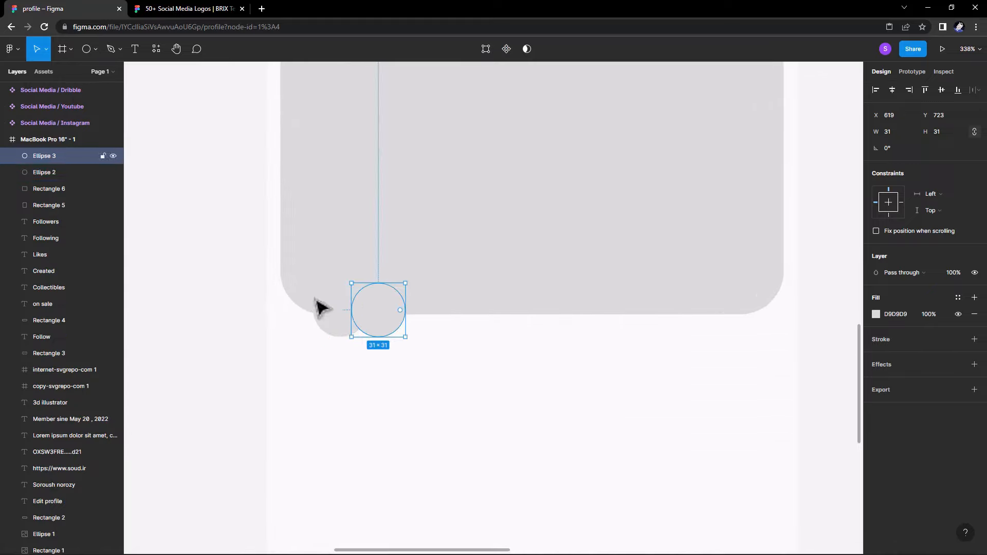
{"action": "left_click_drag", "start_coordinate": [35, 159], "coordinate": [40, 185]}
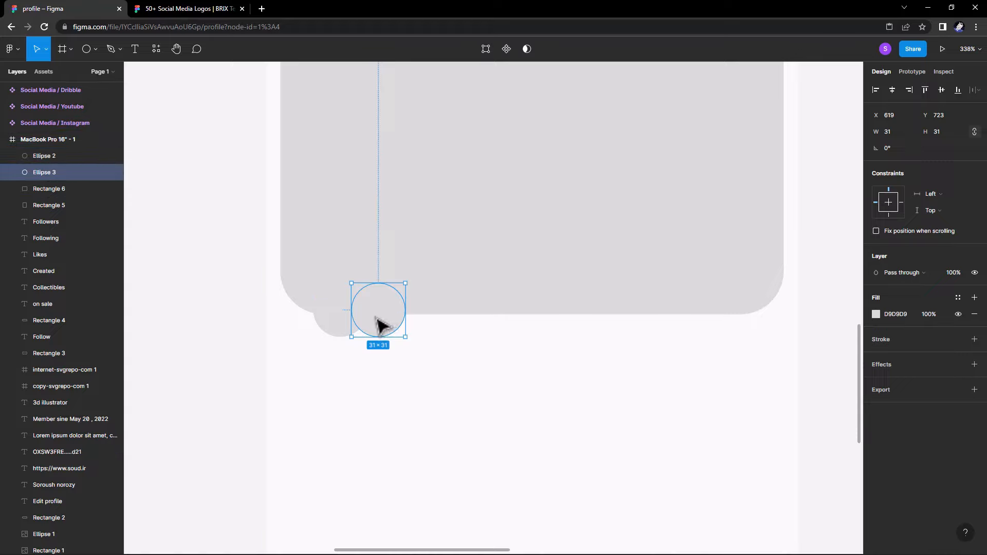
{"action": "left_click_drag", "start_coordinate": [375, 324], "coordinate": [419, 327], "text": "alt"}
{"action": "left_click", "coordinate": [435, 352]}
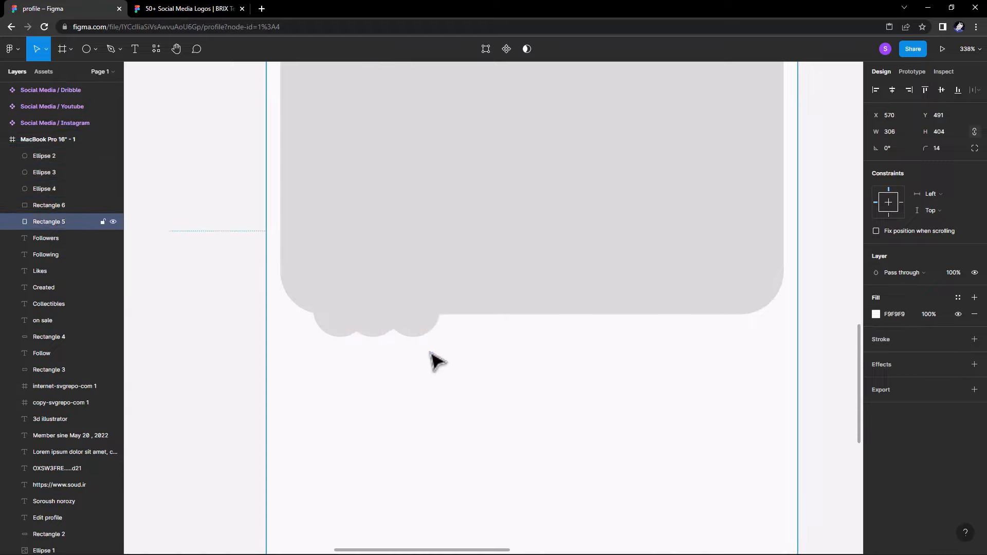
{"action": "left_click", "coordinate": [417, 329]}
Fill the three selected circles with portrait photos using the Unsplash plugin.
{"action": "left_click", "coordinate": [377, 329]}
{"action": "left_click", "coordinate": [334, 322]}
{"action": "right_click", "coordinate": [330, 323]}
{"action": "mouse_move", "coordinate": [354, 465]}
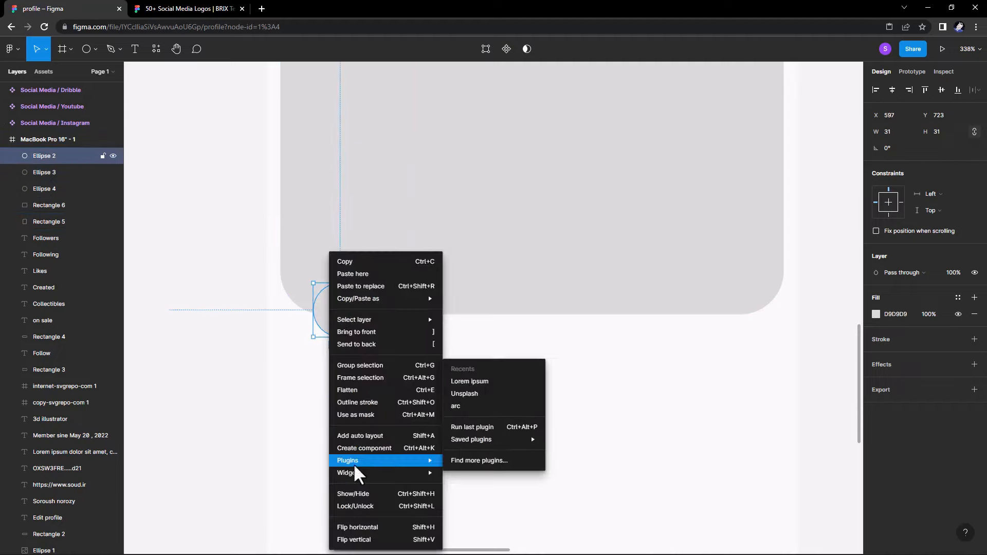
{"action": "left_click", "coordinate": [476, 393]}
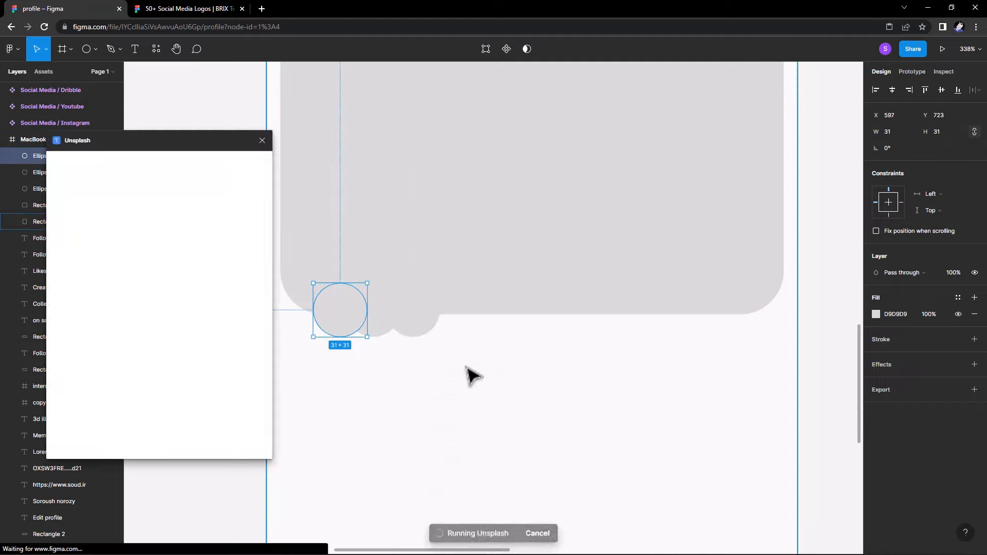
{"action": "left_click", "coordinate": [208, 309]}
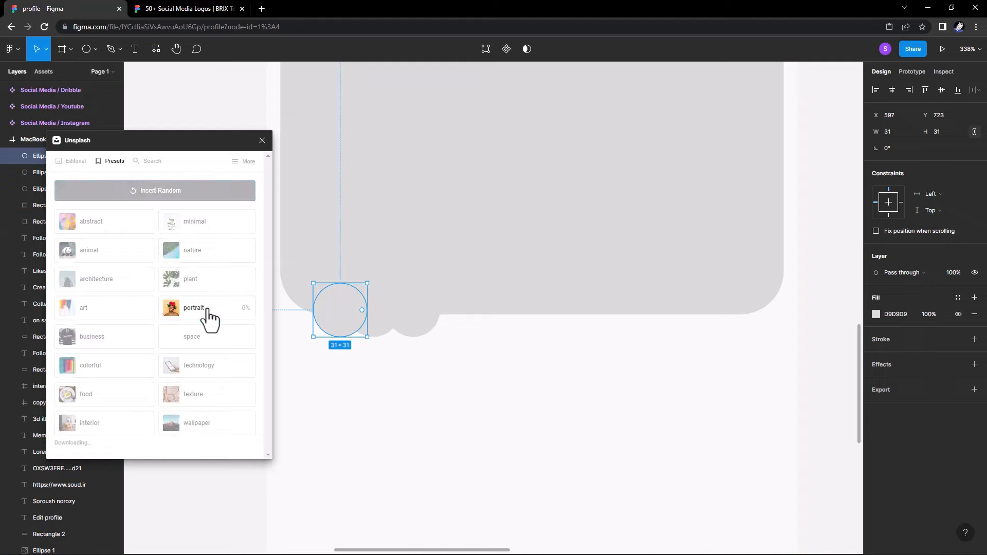
{"action": "left_click", "coordinate": [262, 140]}
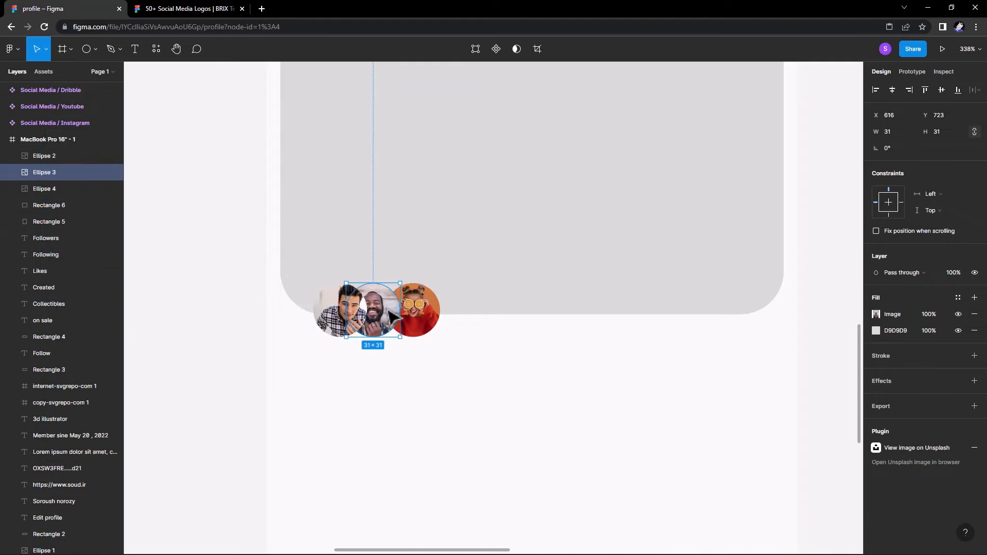
Shift the middle avatar to tighten the overlap between the photo circles.
{"action": "left_click_drag", "start_coordinate": [389, 312], "coordinate": [418, 323]}
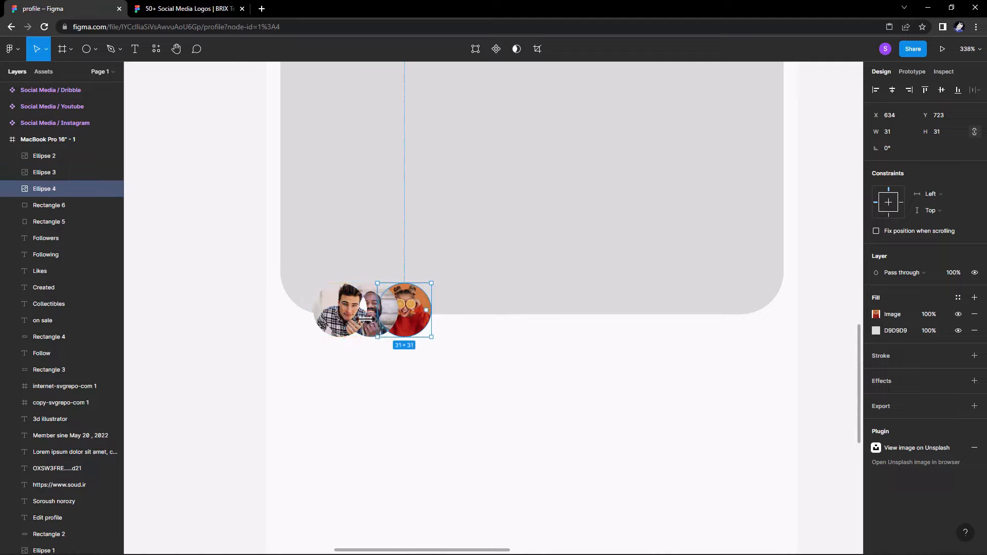
{"action": "left_click", "coordinate": [375, 332]}
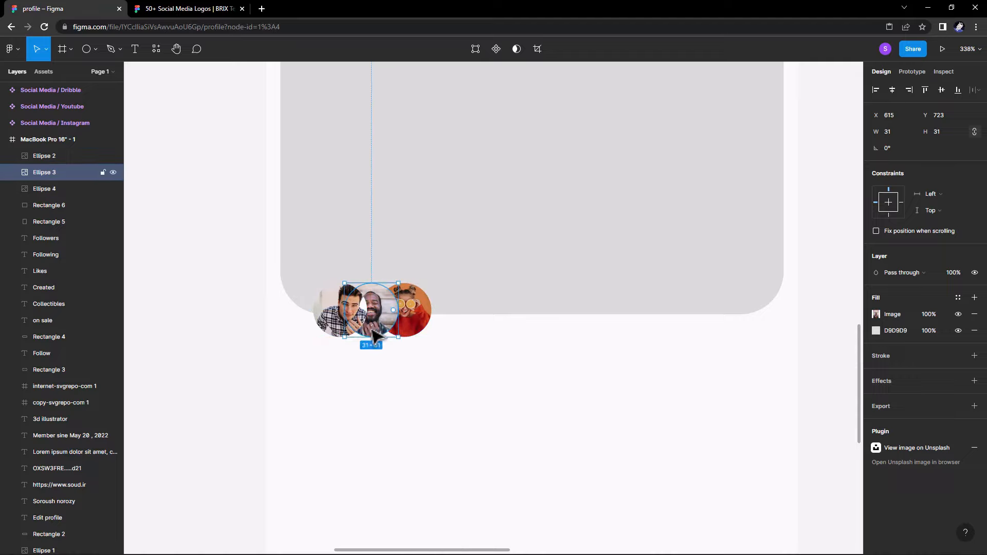
{"action": "left_click", "coordinate": [418, 330]}
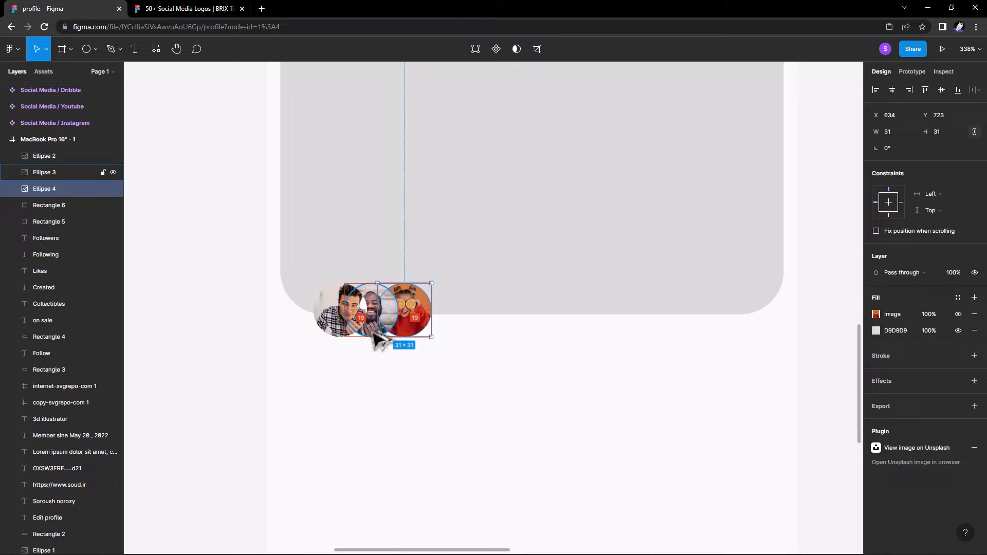
{"action": "left_click", "coordinate": [475, 378]}
{"action": "scroll", "coordinate": [429, 375], "scroll_direction": "down", "scroll_amount": 1}
{"action": "scroll", "coordinate": [434, 383], "scroll_direction": "down", "scroll_amount": 3}
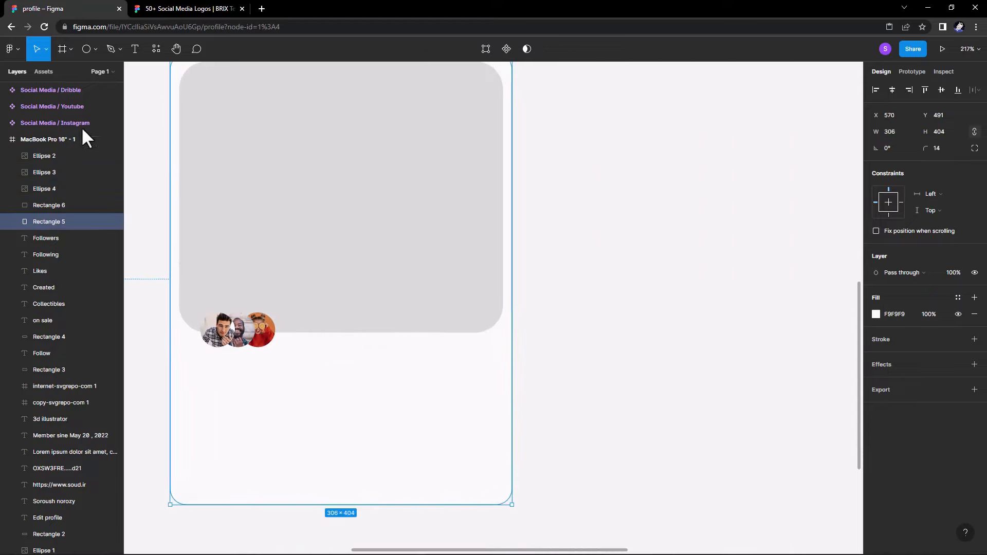
{"action": "left_click", "coordinate": [97, 52]}
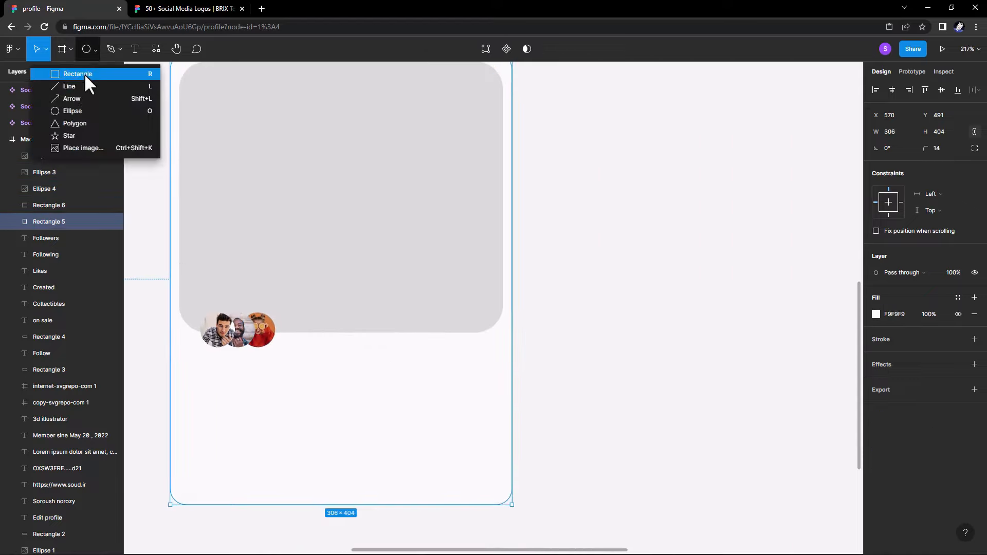
{"action": "left_click", "coordinate": [70, 110]}
{"action": "left_click", "coordinate": [44, 49]}
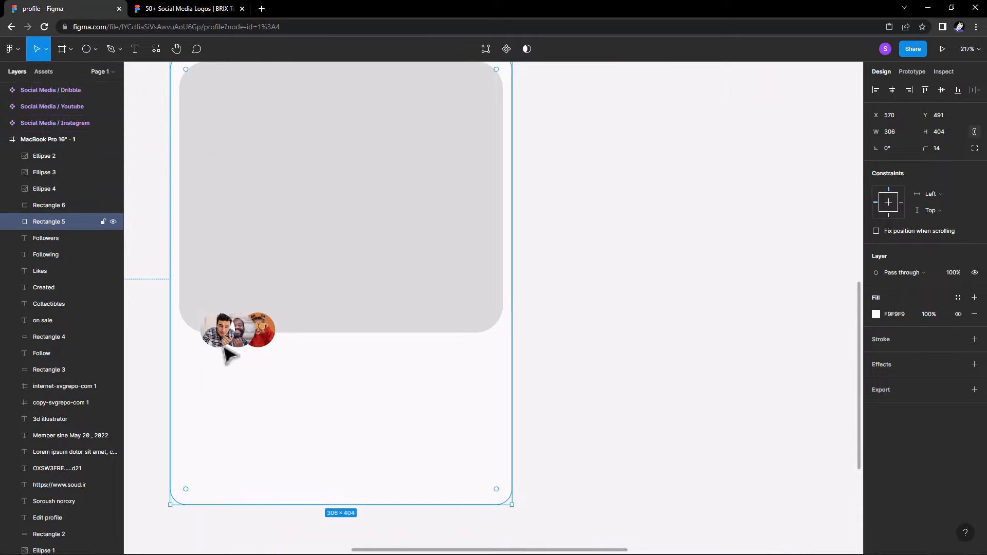
{"action": "left_click", "coordinate": [268, 341]}
Copy an avatar to the placeholder's lower-right edge and replace its photo with a pale grey F3F3F3 fill.
{"action": "left_click_drag", "start_coordinate": [268, 342], "coordinate": [474, 342]}
{"action": "left_click", "coordinate": [875, 314]}
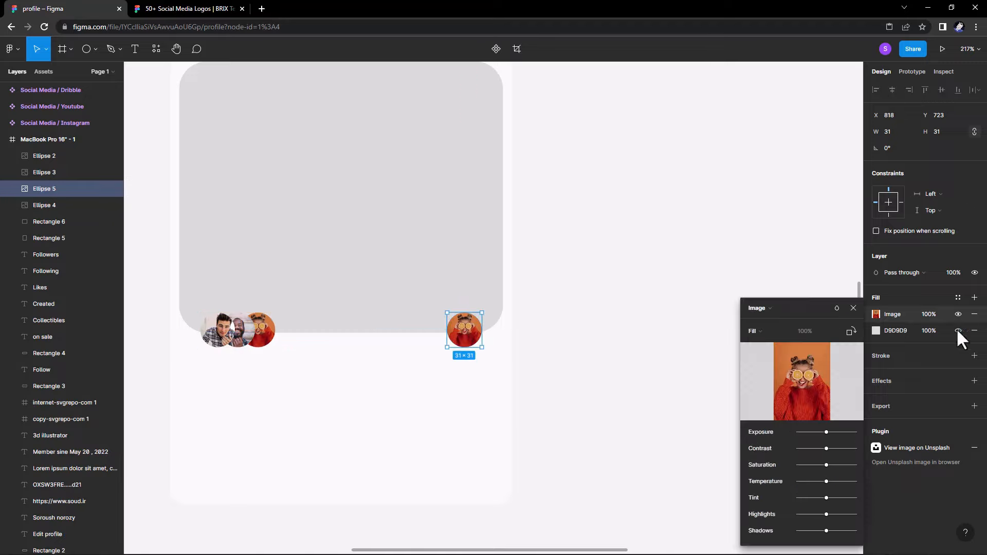
{"action": "left_click", "coordinate": [974, 314]}
{"action": "left_click", "coordinate": [876, 314]}
{"action": "left_click", "coordinate": [754, 439]}
{"action": "left_click", "coordinate": [600, 397]}
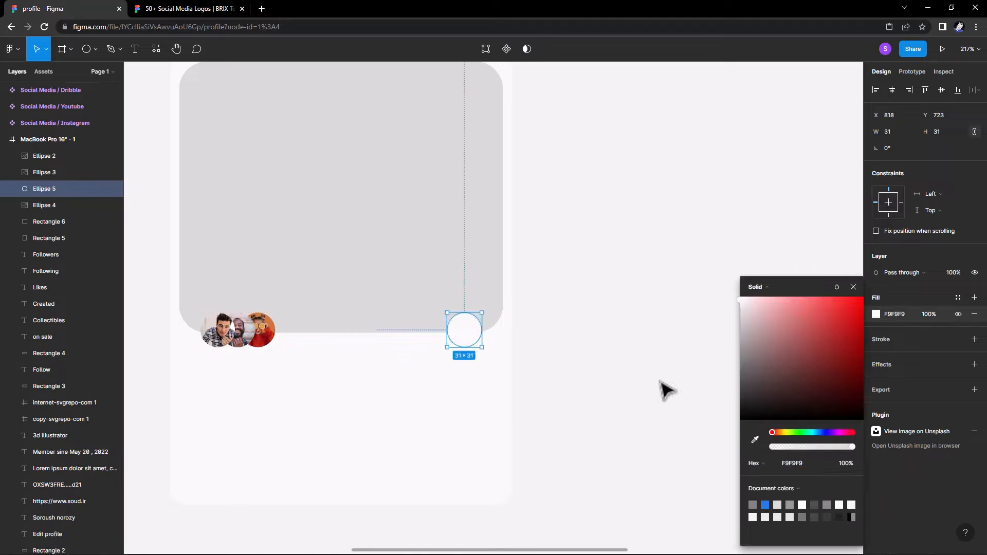
{"action": "left_click_drag", "start_coordinate": [741, 300], "coordinate": [741, 303]}
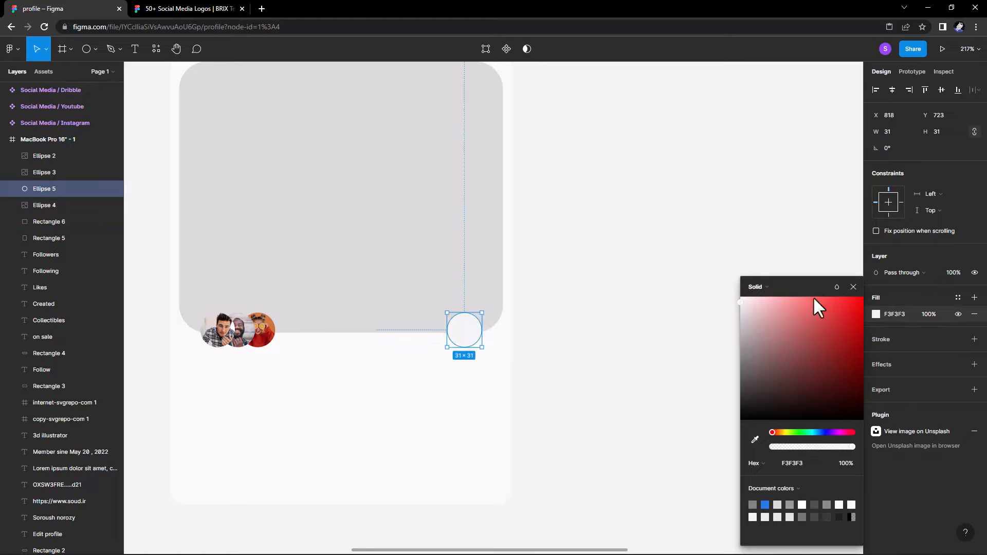
{"action": "key", "text": "Escape"}
Draw a tiny 3×3 grey dot on the canvas.
{"action": "left_click", "coordinate": [135, 50]}
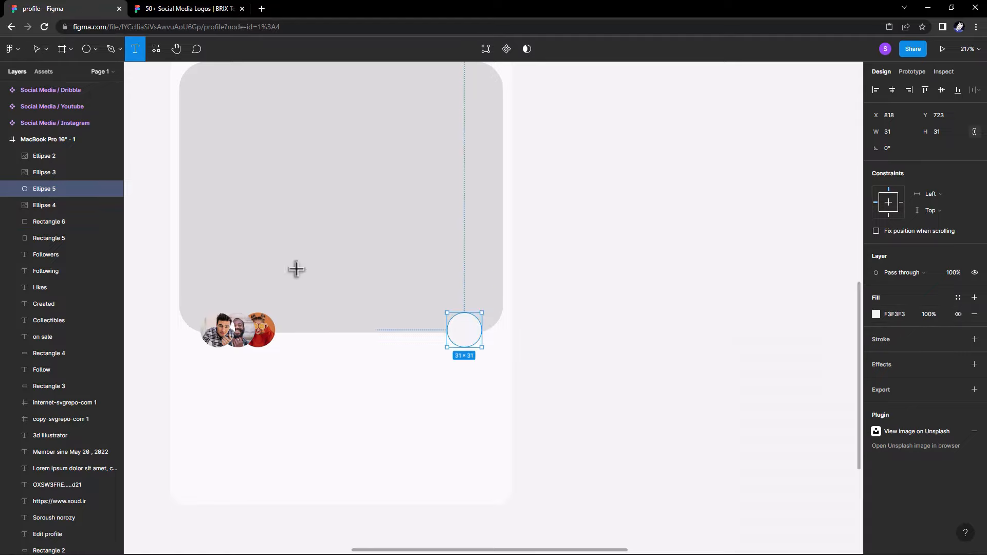
{"action": "left_click", "coordinate": [549, 364]}
{"action": "left_click", "coordinate": [94, 49]}
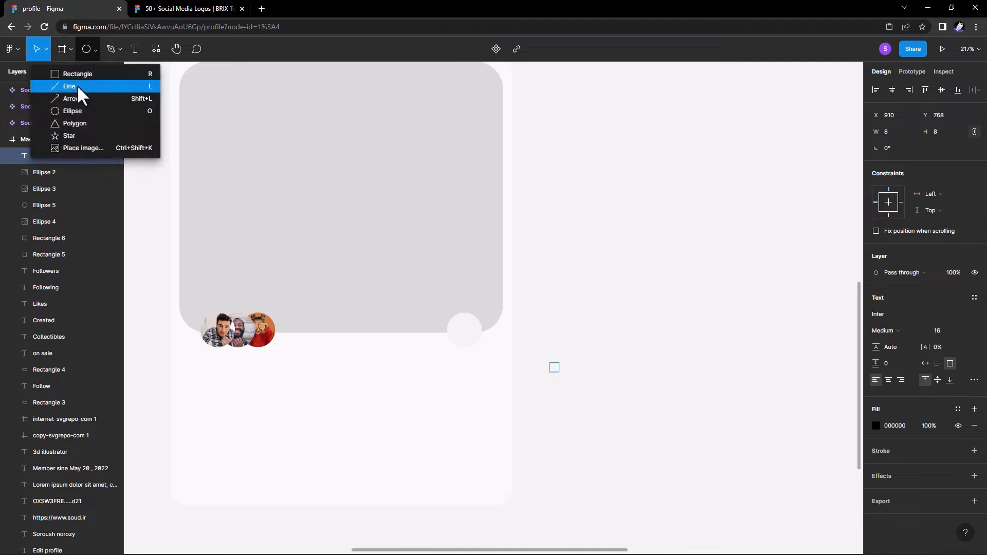
{"action": "left_click", "coordinate": [72, 111]}
{"action": "left_click_drag", "start_coordinate": [550, 329], "coordinate": [546, 328]}
{"action": "left_click", "coordinate": [551, 337]}
Move the tiny dot onto the light circle and lock the circle Ellipse 5 in Layers.
{"action": "scroll", "coordinate": [535, 328], "scroll_direction": "left", "scroll_amount": 4}
{"action": "scroll", "coordinate": [585, 398], "scroll_direction": "right", "scroll_amount": 3}
{"action": "scroll", "coordinate": [619, 368], "scroll_direction": "up", "scroll_amount": 3}
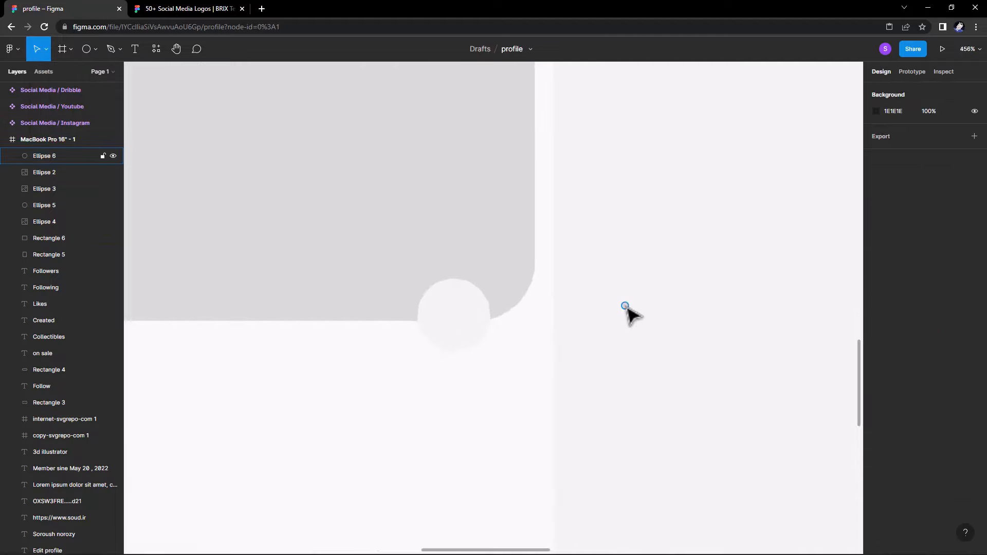
{"action": "left_click_drag", "start_coordinate": [625, 306], "coordinate": [444, 315]}
{"action": "left_click", "coordinate": [432, 320]}
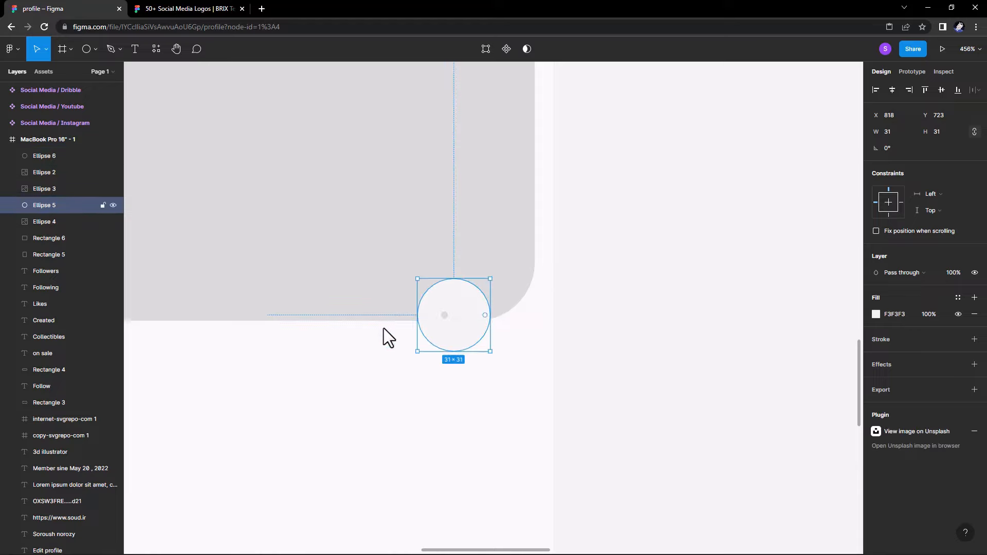
{"action": "left_click", "coordinate": [103, 205]}
{"action": "left_click", "coordinate": [447, 318]}
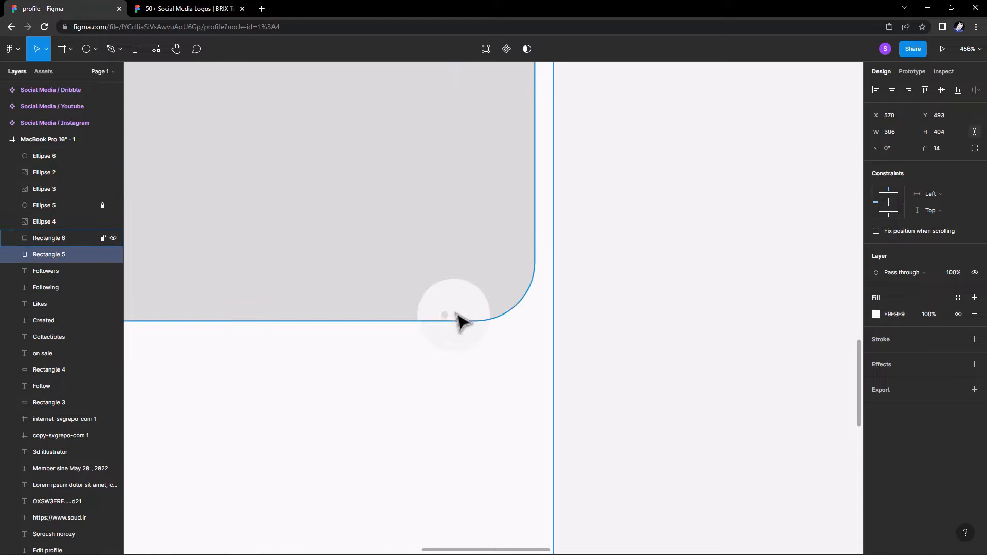
Nudge the tiny dot inside the pale circle and lock the card background rectangle.
{"action": "key", "text": "ctrl+z"}
{"action": "key", "text": "Escape"}
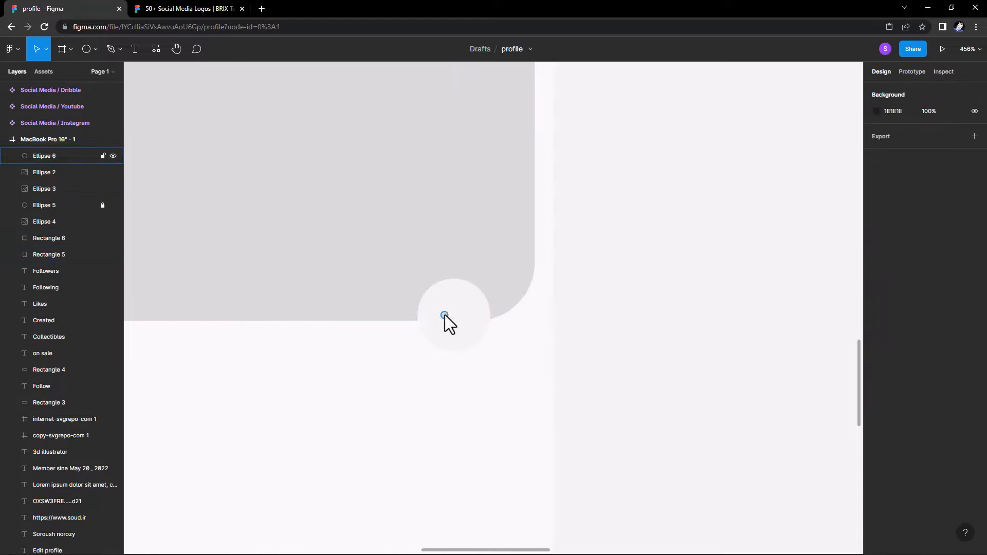
{"action": "left_click", "coordinate": [445, 315]}
{"action": "left_click_drag", "start_coordinate": [446, 315], "coordinate": [450, 315]}
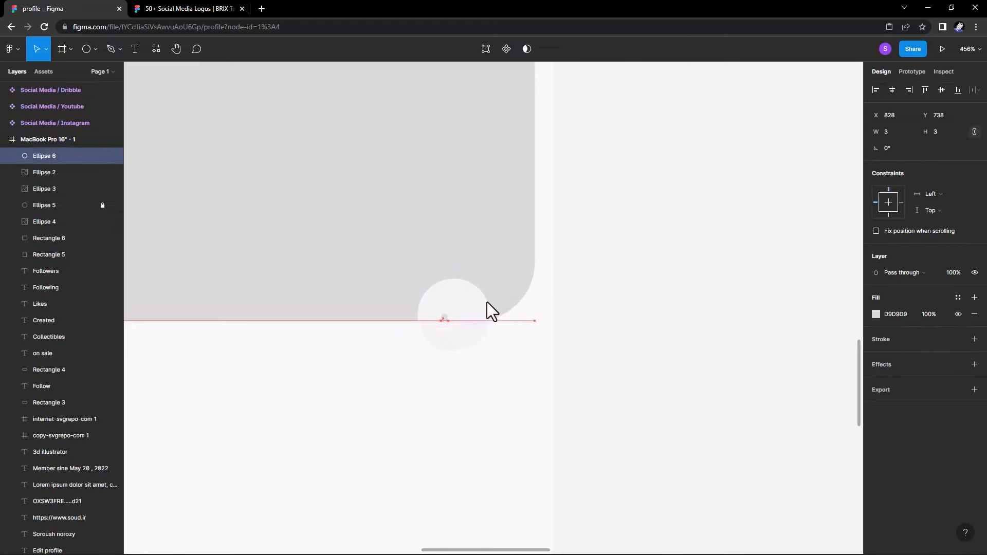
{"action": "left_click", "coordinate": [201, 282]}
{"action": "left_click", "coordinate": [103, 239]}
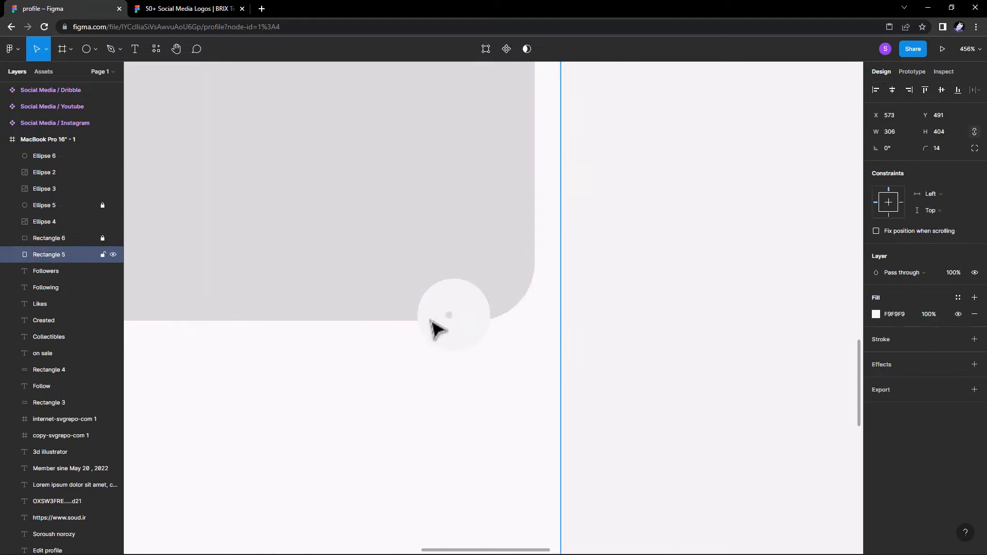
Duplicate the dot twice into a row of three and lock the card's image rectangle.
{"action": "left_click", "coordinate": [449, 315]}
{"action": "mouse_move", "coordinate": [451, 316]}
{"action": "left_mouse_down", "text": "alt"}
{"action": "mouse_move", "coordinate": [469, 319]}
{"action": "mouse_move", "coordinate": [462, 317]}
{"action": "left_mouse_up", "text": "alt"}
{"action": "left_click_drag", "start_coordinate": [462, 317], "coordinate": [470, 329], "text": "alt"}
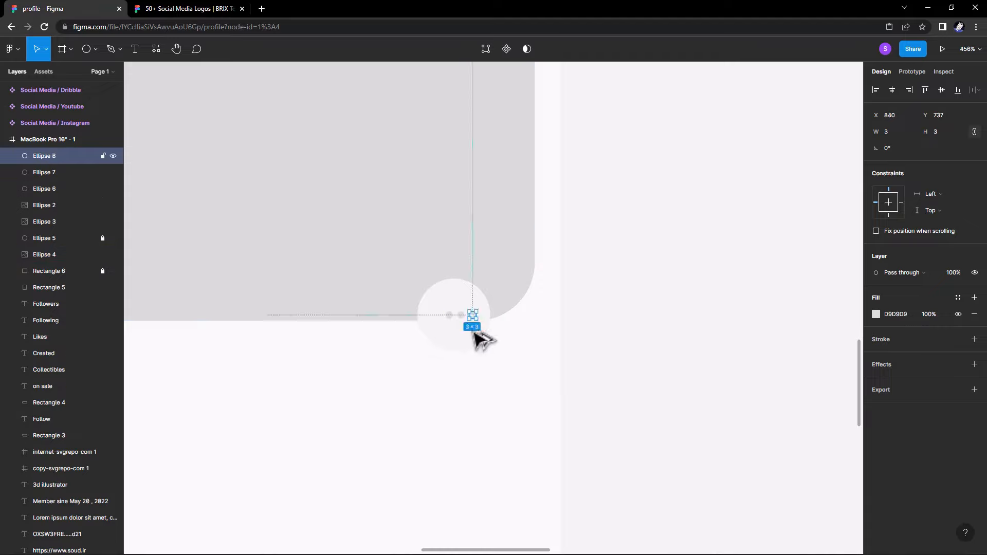
{"action": "left_click", "coordinate": [467, 325]}
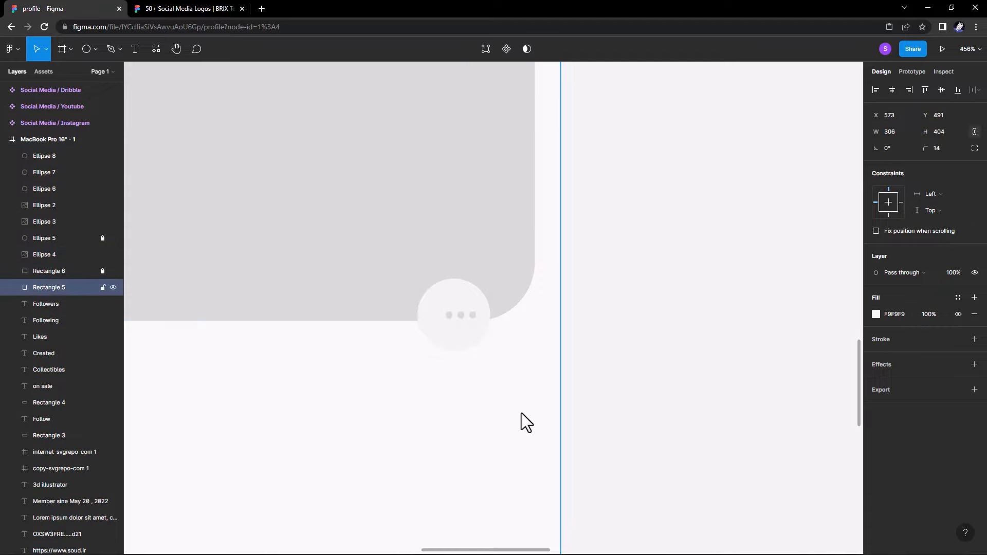
{"action": "left_click", "coordinate": [103, 287]}
Give all three dots a mid-grey 808080 fill.
{"action": "left_click_drag", "start_coordinate": [501, 326], "coordinate": [453, 314]}
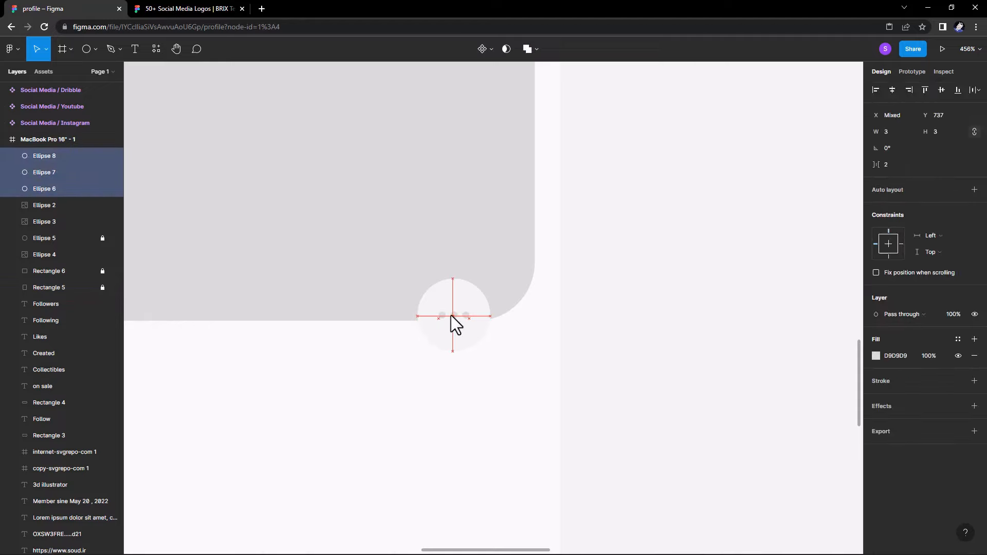
{"action": "left_click", "coordinate": [876, 356]}
{"action": "left_click_drag", "start_coordinate": [768, 341], "coordinate": [739, 358]}
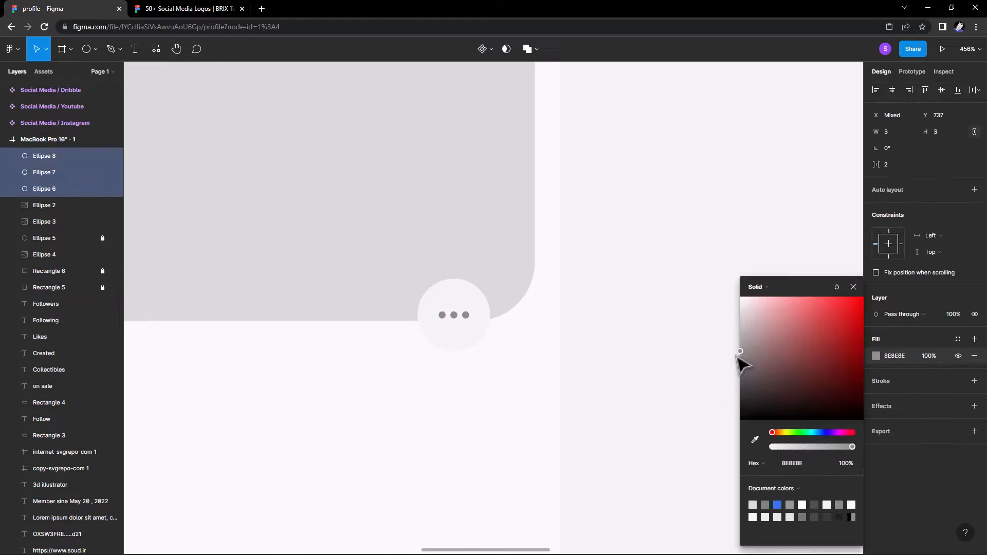
{"action": "left_click", "coordinate": [680, 362]}
{"action": "scroll", "coordinate": [655, 382], "scroll_direction": "down", "scroll_amount": 5}
{"action": "left_click_drag", "start_coordinate": [627, 415], "coordinate": [532, 391]}
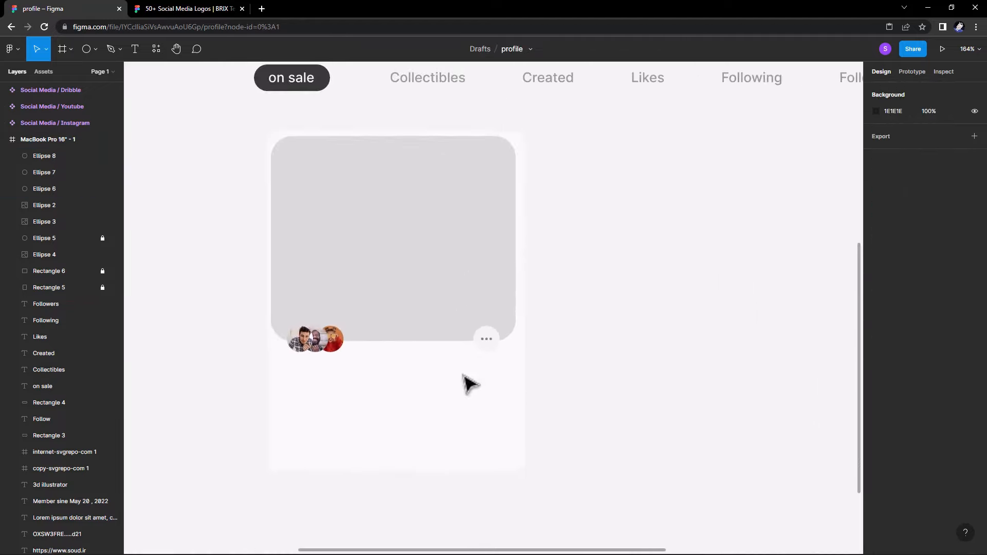
Copy the wallet address text below the card and bring the copy to the front.
{"action": "left_click", "coordinate": [137, 55]}
{"action": "scroll", "coordinate": [255, 194], "scroll_direction": "left", "scroll_amount": 8}
{"action": "scroll", "coordinate": [256, 194], "scroll_direction": "up", "scroll_amount": 3}
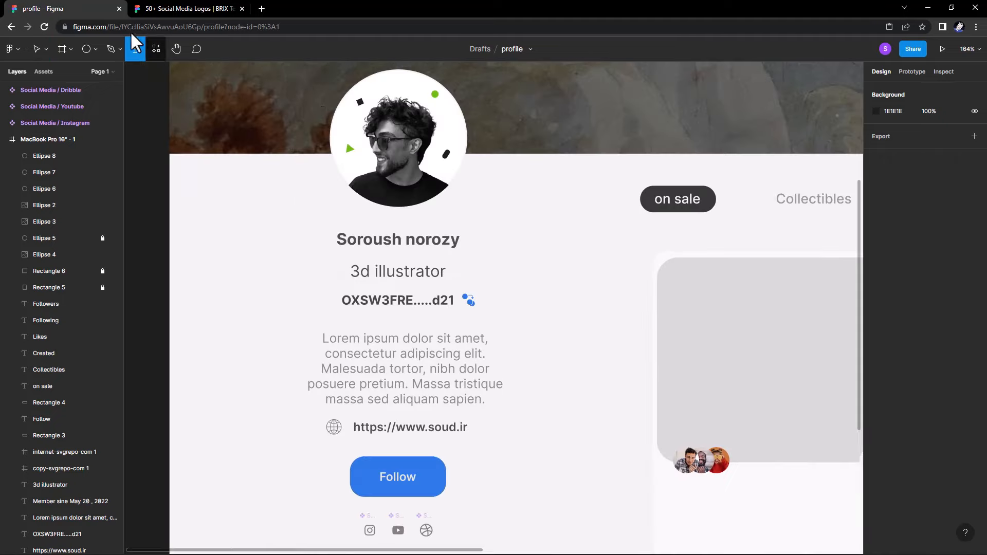
{"action": "left_click", "coordinate": [36, 49]}
{"action": "left_click_drag", "start_coordinate": [400, 356], "coordinate": [268, 255]}
{"action": "left_click", "coordinate": [264, 200]}
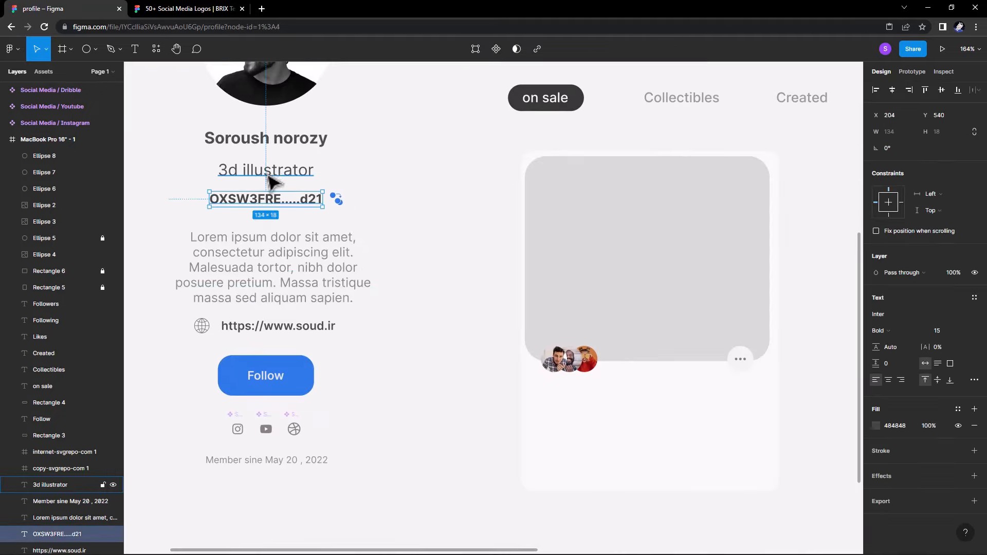
{"action": "left_click_drag", "start_coordinate": [257, 206], "coordinate": [589, 397], "text": "alt"}
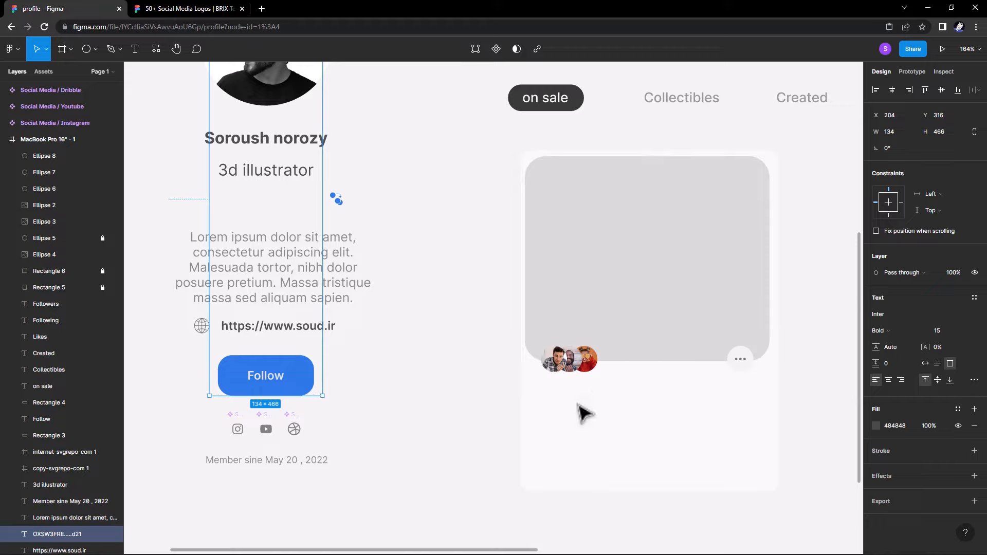
{"action": "key", "text": "ctrl+z"}
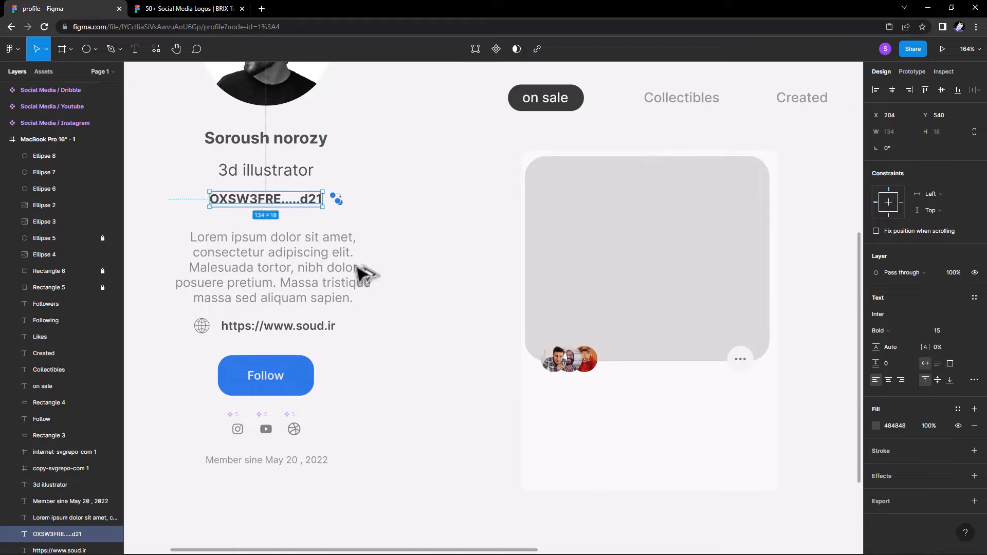
{"action": "left_click_drag", "start_coordinate": [270, 203], "coordinate": [588, 398], "text": "alt"}
{"action": "right_click", "coordinate": [588, 398]}
{"action": "left_click", "coordinate": [614, 337]}
{"action": "scroll", "coordinate": [455, 443], "scroll_direction": "right", "scroll_amount": 3}
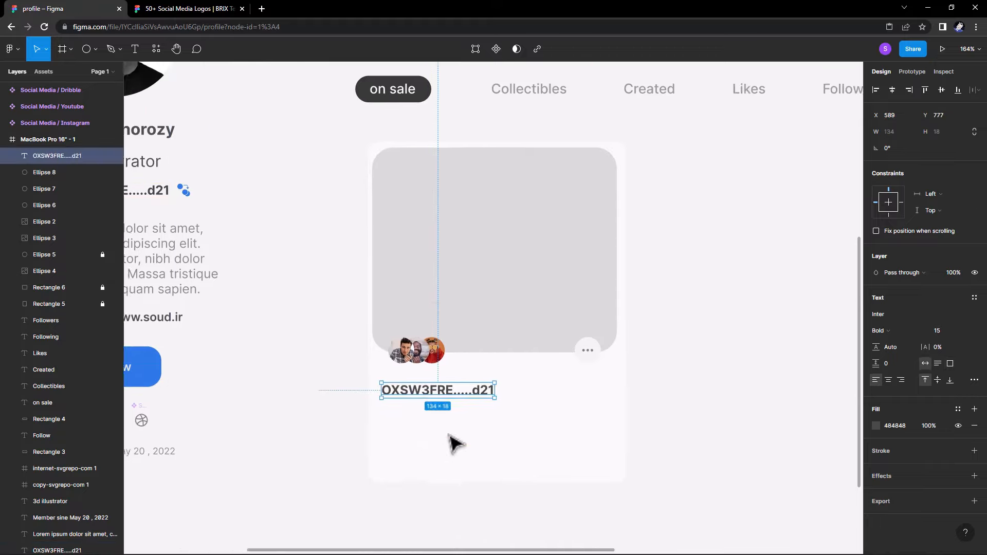
Retype the copied text as the card title 'Amazing digital art'.
{"action": "double_click", "coordinate": [416, 387]}
{"action": "type", "text": "a"}
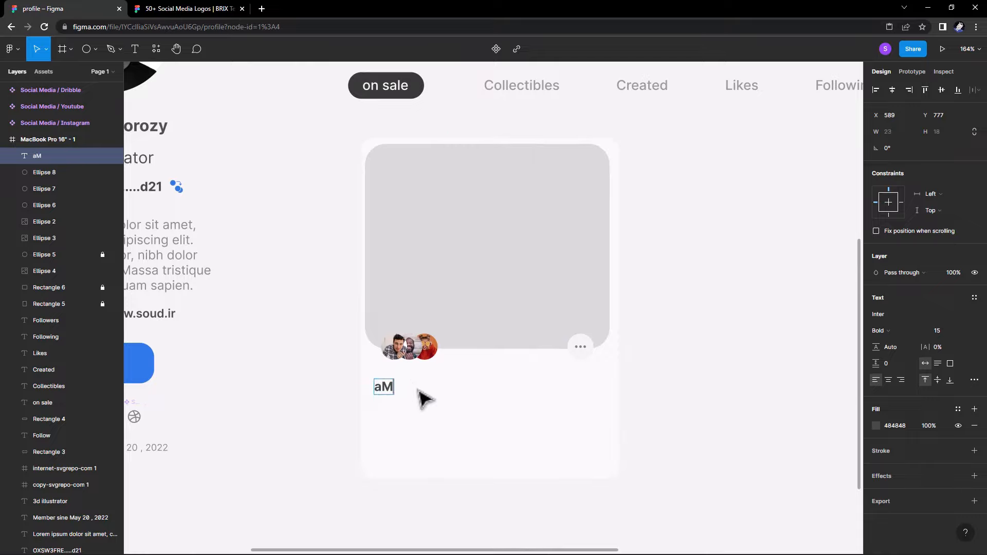
{"action": "type", "text": "M"}
{"action": "key", "text": "BackSpace"}
{"action": "key", "text": "BackSpace"}
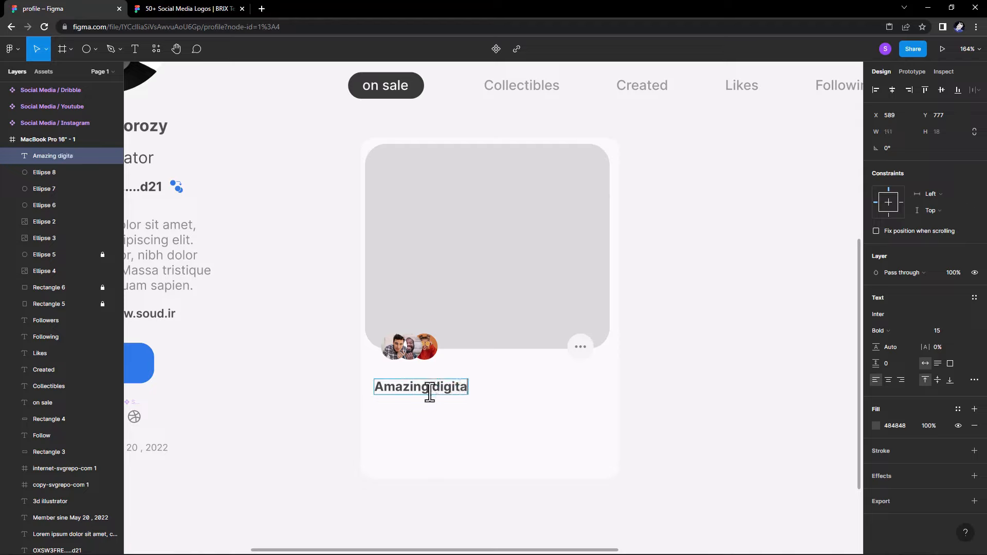
{"action": "key", "text": "Escape"}
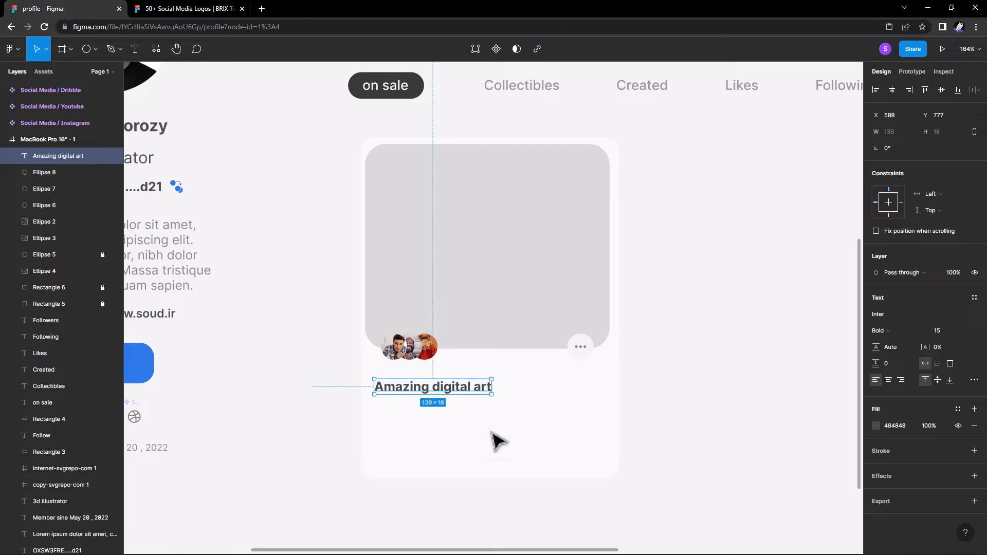
Set the title to Medium weight at size 16 and nudge it up below the avatars.
{"action": "left_click", "coordinate": [879, 331]}
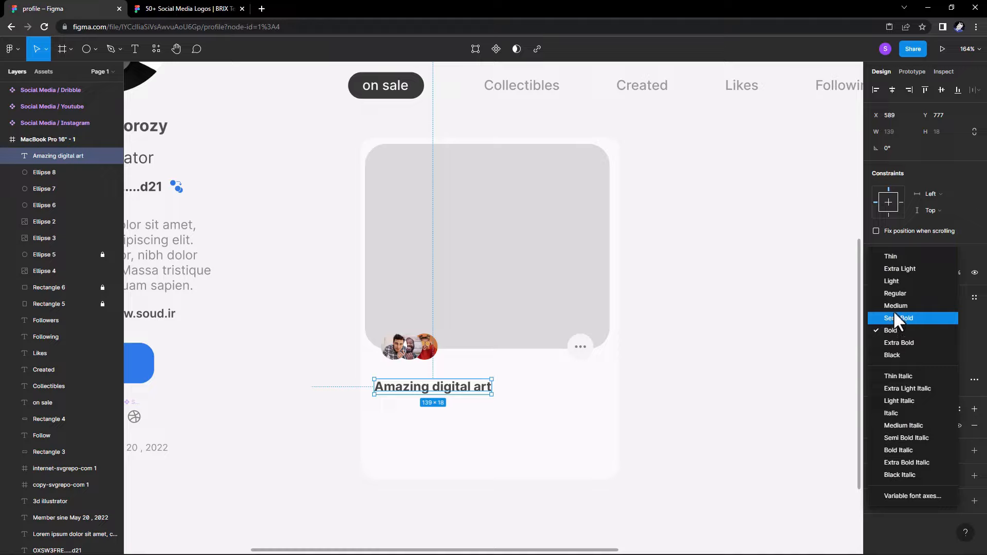
{"action": "left_click", "coordinate": [885, 330]}
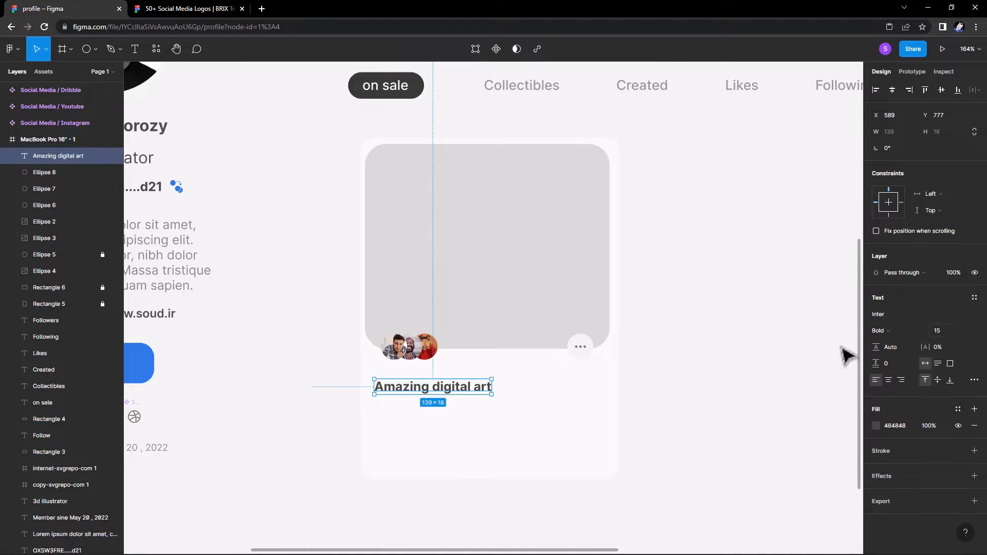
{"action": "left_click", "coordinate": [902, 329]}
{"action": "left_click", "coordinate": [901, 313]}
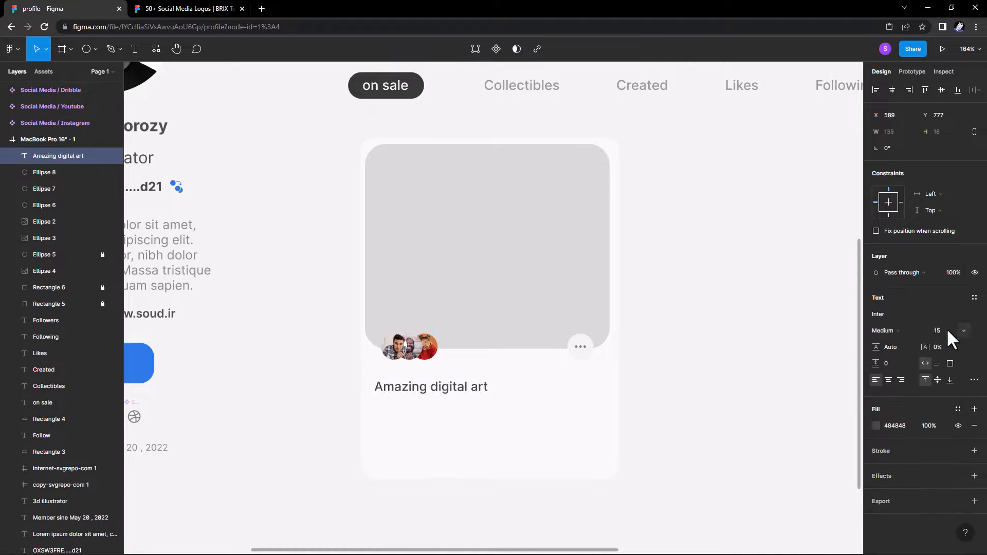
{"action": "key", "text": "Up"}
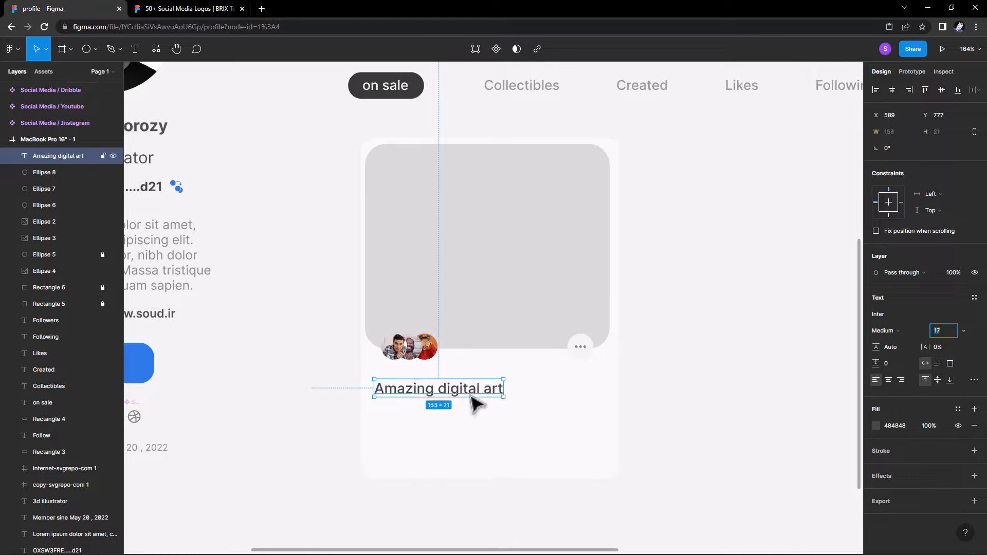
{"action": "left_click_drag", "start_coordinate": [435, 396], "coordinate": [445, 391]}
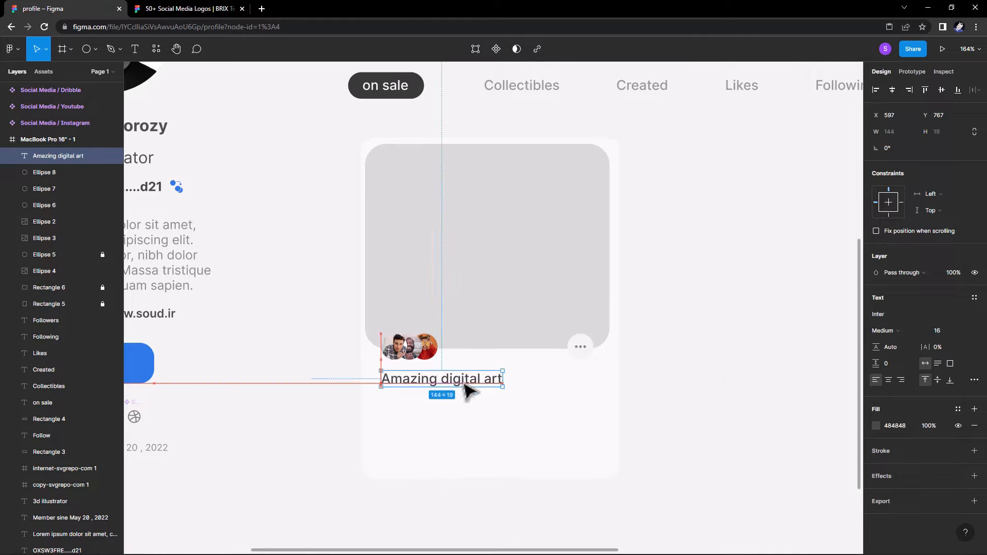
{"action": "left_click", "coordinate": [760, 405]}
{"action": "scroll", "coordinate": [617, 412], "scroll_direction": "down", "scroll_amount": 5}
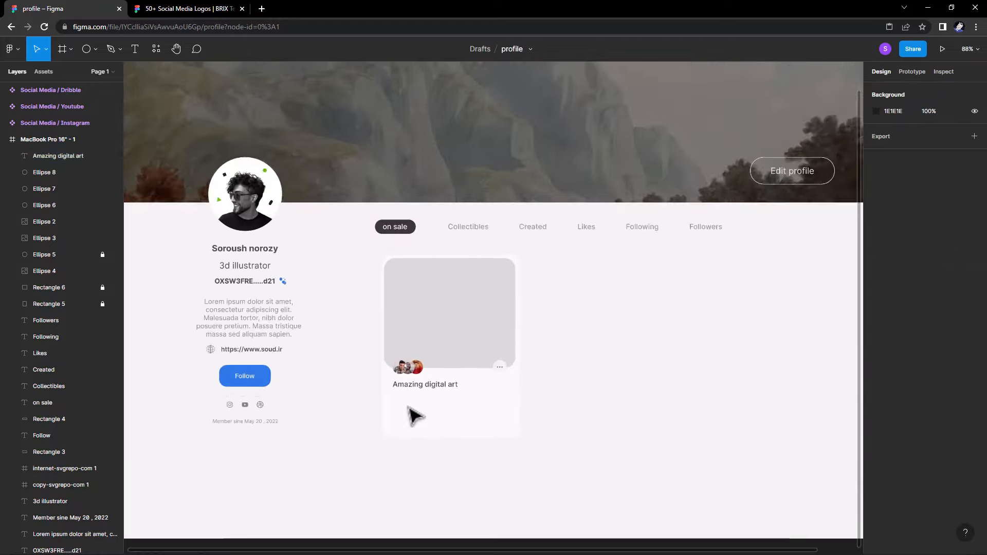
Duplicate the title just below itself and start replacing its text with '0'.
{"action": "scroll", "coordinate": [405, 409], "scroll_direction": "up", "scroll_amount": 4}
{"action": "left_click_drag", "start_coordinate": [410, 386], "coordinate": [409, 399], "text": "alt"}
{"action": "key", "text": "Return"}
{"action": "type", "text": "0.047 ETH 1/1"}
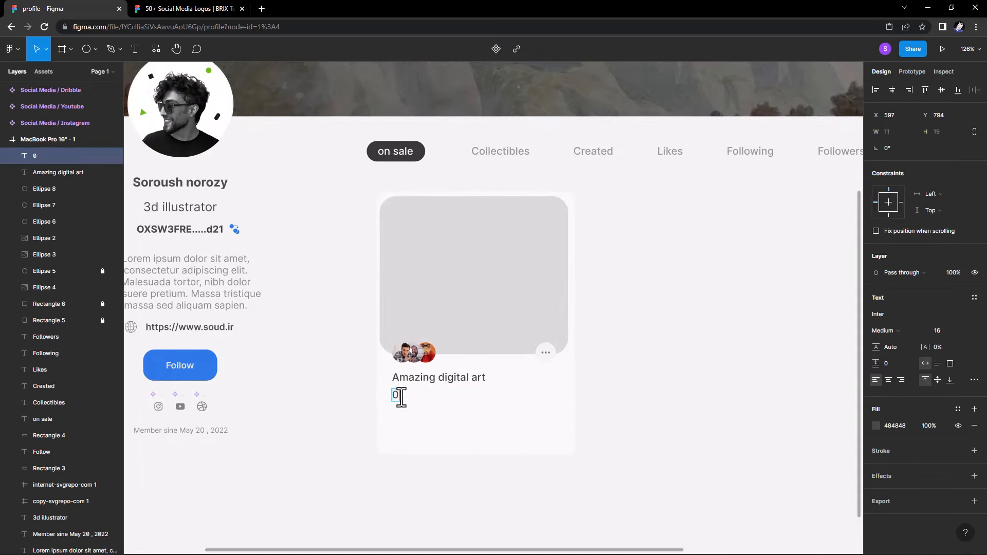
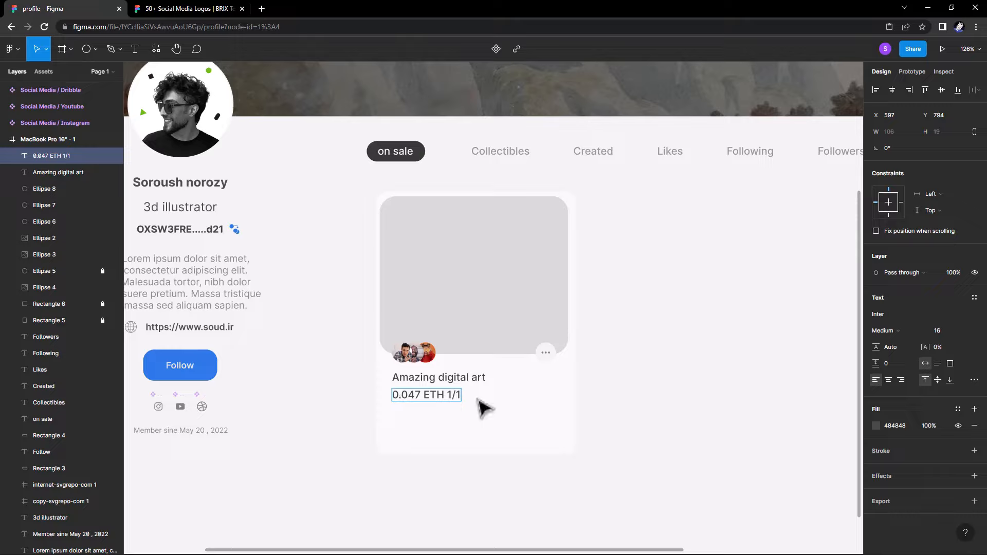
Set the '0.047 ETH 1/1' price text to size 14 and colour its '1/1' part grey.
{"action": "key", "text": "Down"}
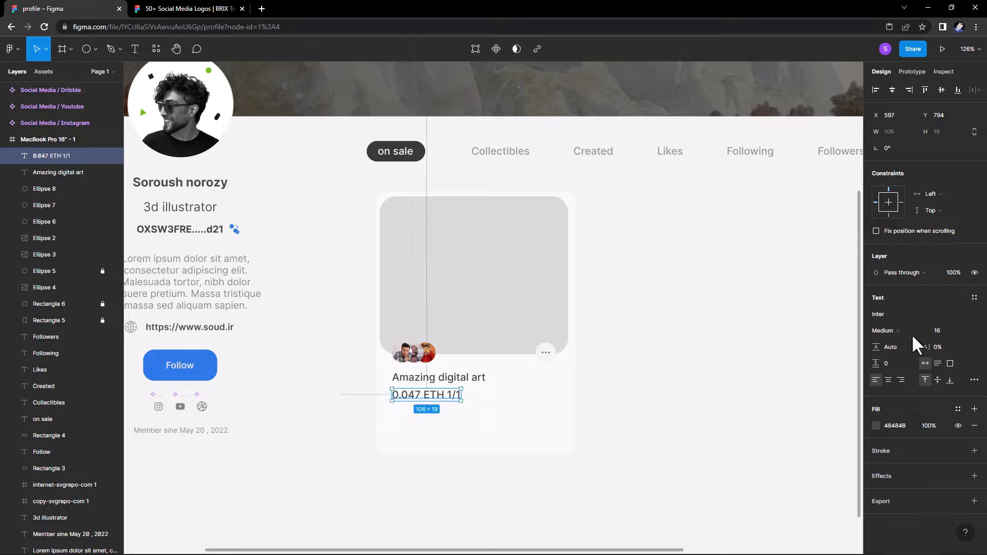
{"action": "double_click", "coordinate": [429, 396]}
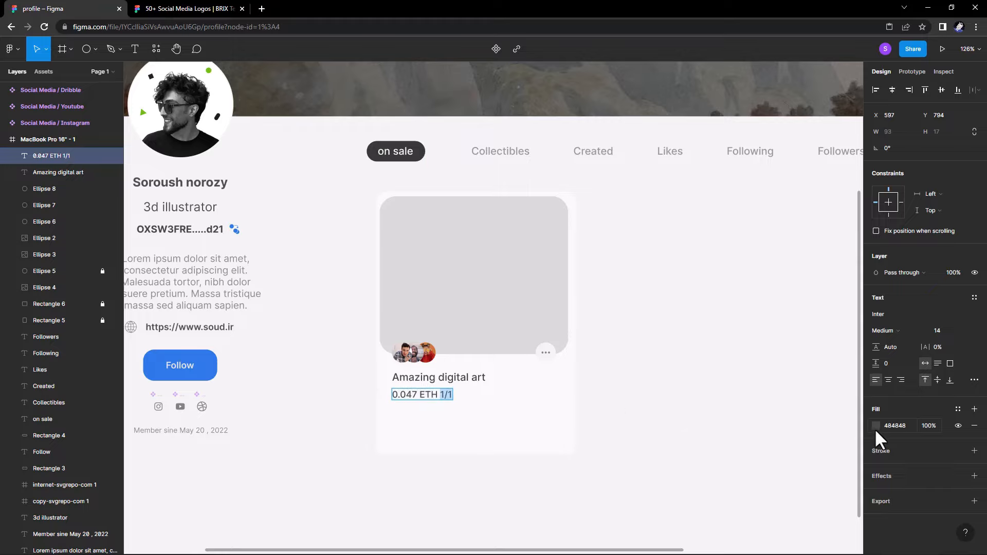
{"action": "left_click", "coordinate": [875, 425]}
{"action": "left_click_drag", "start_coordinate": [839, 412], "coordinate": [740, 334]}
Duplicate the price line just below itself.
{"action": "left_click", "coordinate": [341, 415]}
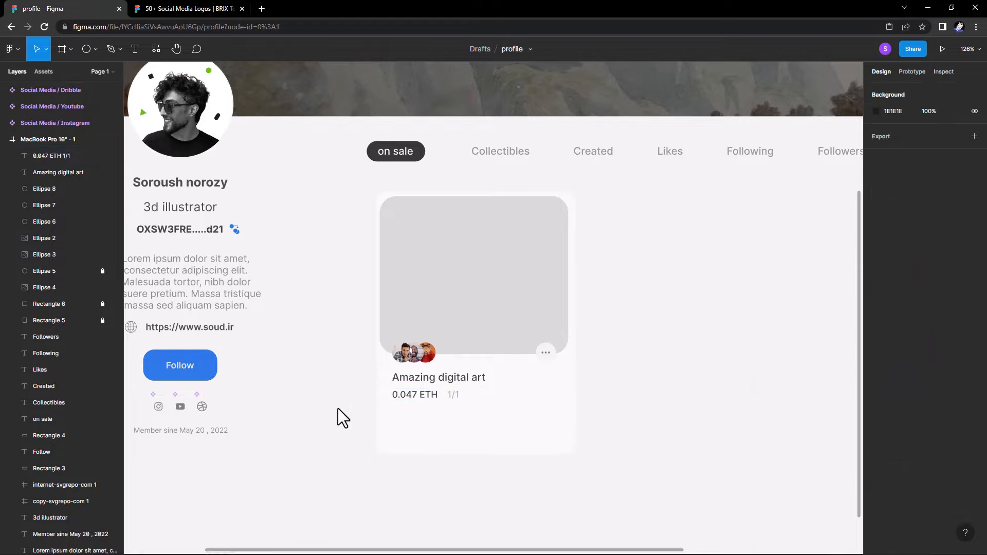
{"action": "left_click_drag", "start_coordinate": [342, 414], "coordinate": [283, 401]}
{"action": "left_click_drag", "start_coordinate": [373, 400], "coordinate": [375, 426]}
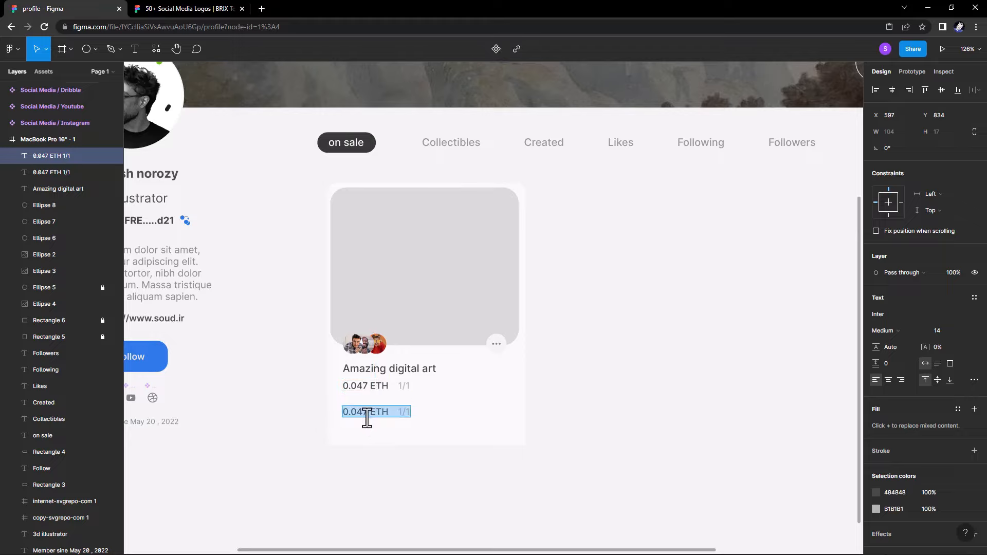
Retype the copied line as 'Buy now' and colour it blue 2C79EE.
{"action": "type", "text": "Buy"}
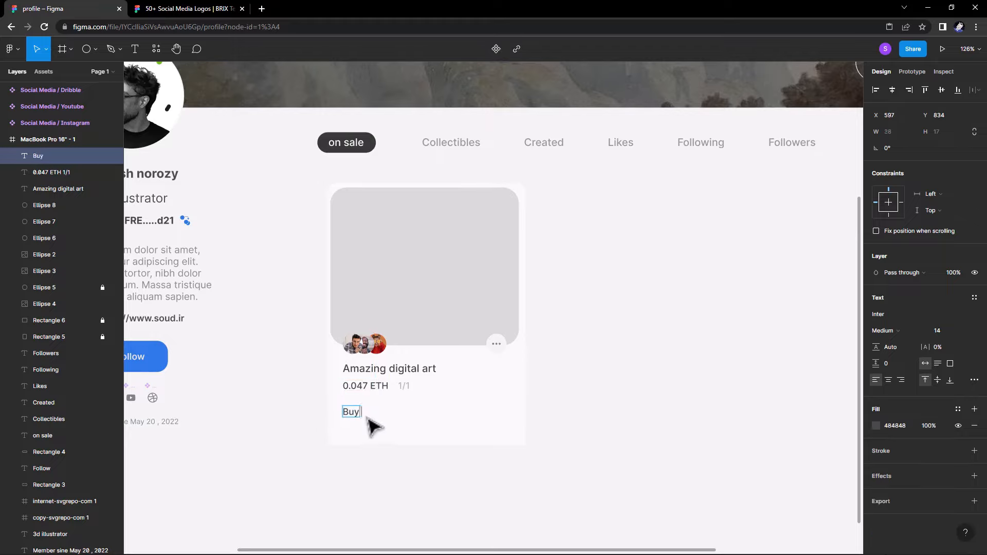
{"action": "right_click", "coordinate": [373, 425]}
{"action": "type", "text": "no"}
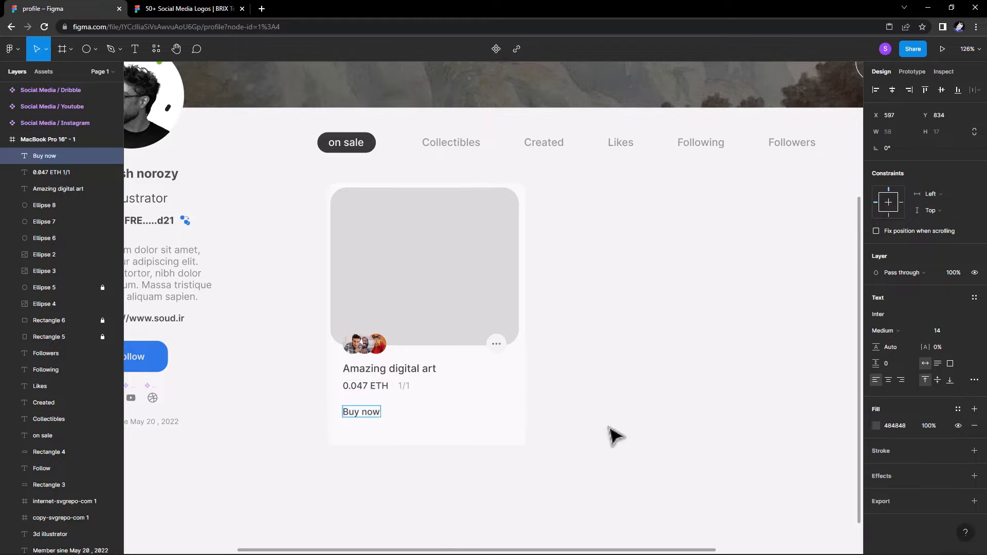
{"action": "type", "text": "w"}
{"action": "key", "text": "Escape"}
{"action": "left_click", "coordinate": [876, 426]}
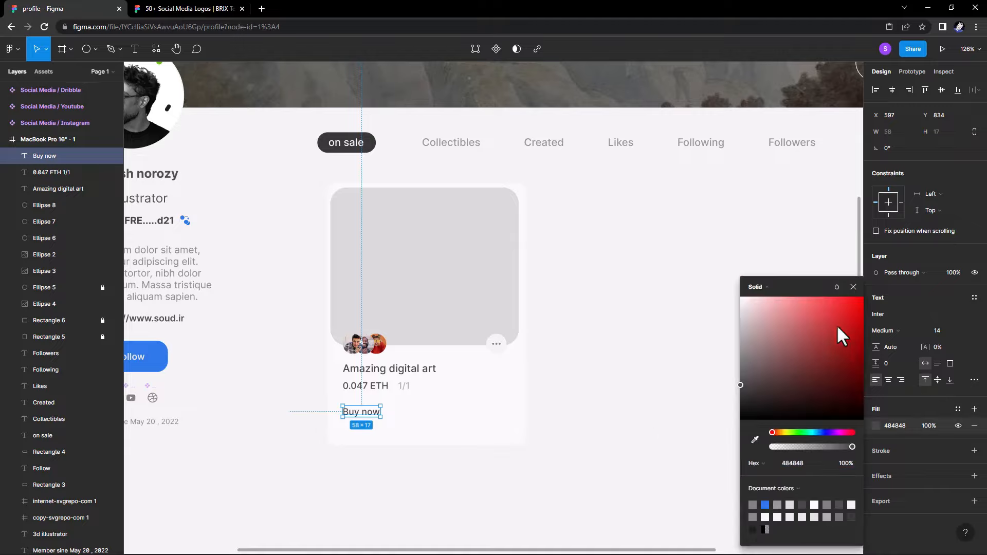
{"action": "left_click", "coordinate": [796, 463]}
{"action": "left_click", "coordinate": [765, 505]}
{"action": "left_click", "coordinate": [760, 469]}
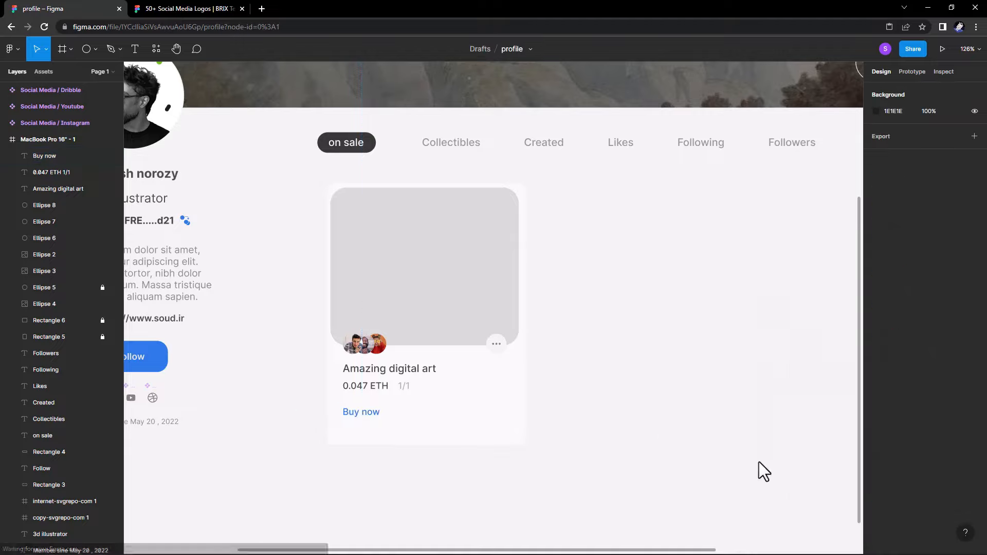
Make 'Buy now' Bold and nudge it up closer to the price.
{"action": "left_click", "coordinate": [361, 412]}
{"action": "left_click", "coordinate": [889, 331]}
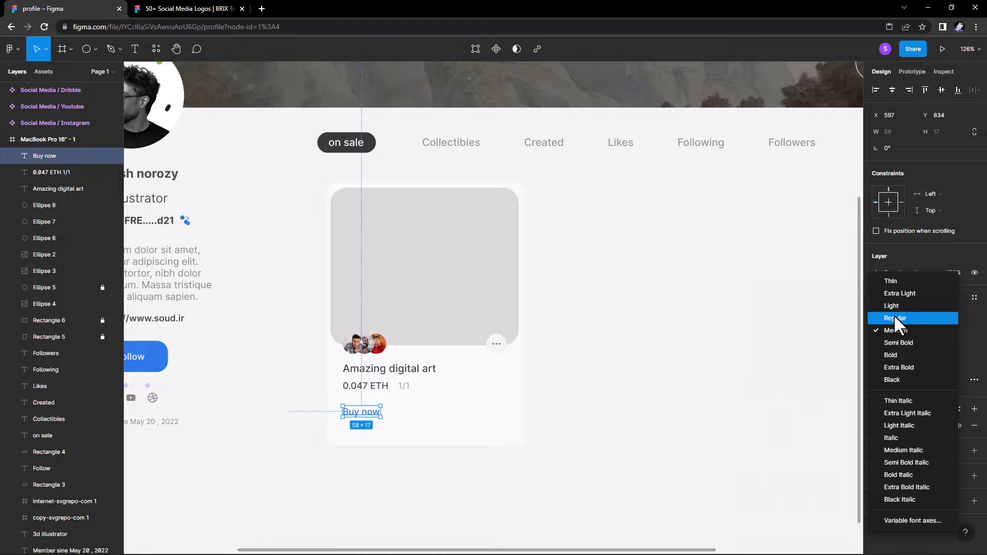
{"action": "left_click", "coordinate": [891, 355]}
{"action": "left_click", "coordinate": [625, 412]}
{"action": "left_click_drag", "start_coordinate": [356, 412], "coordinate": [379, 393]}
Shorten the card background to 373 high so it ends just below 'Buy now'.
{"action": "left_click", "coordinate": [351, 389]}
{"action": "left_click", "coordinate": [364, 411]}
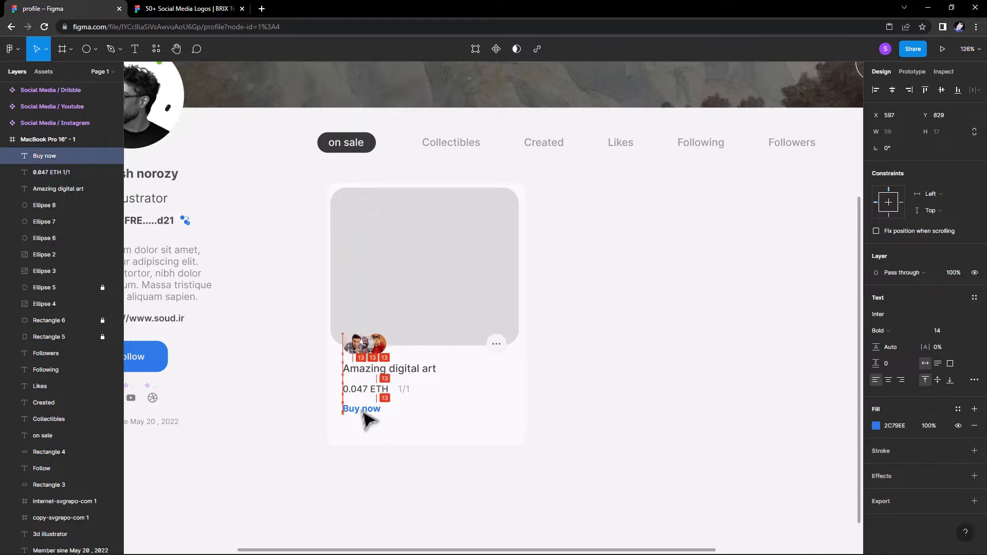
{"action": "left_click", "coordinate": [81, 337]}
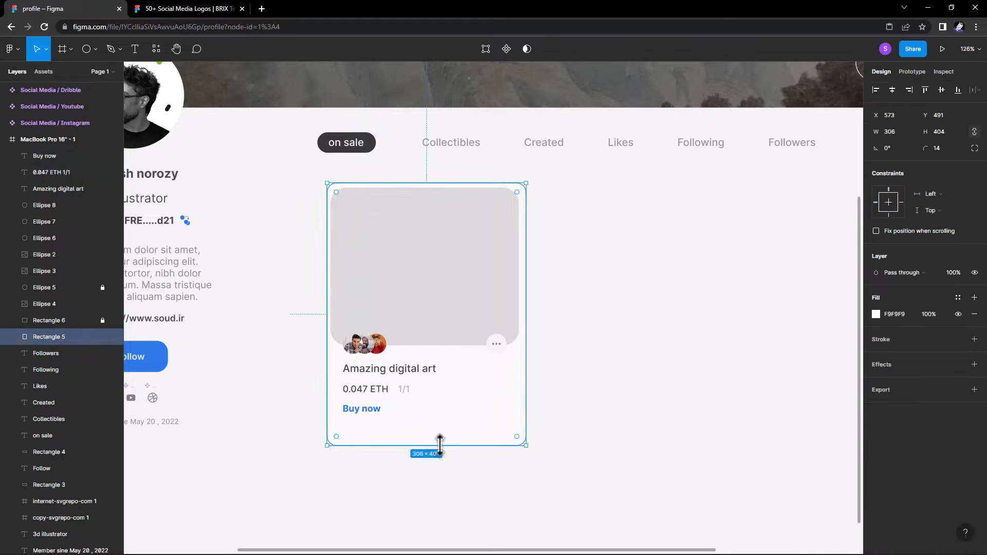
{"action": "left_click_drag", "start_coordinate": [440, 444], "coordinate": [442, 426]}
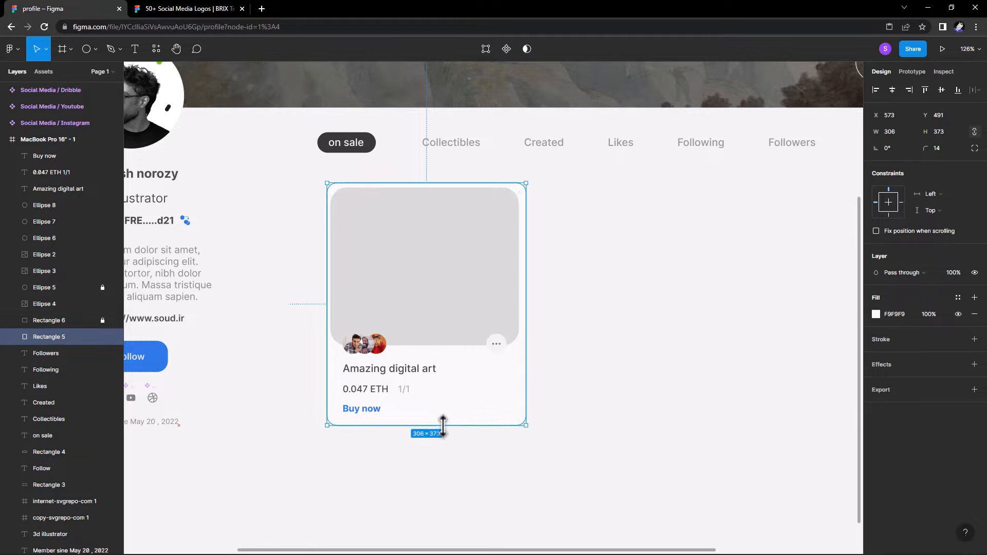
{"action": "left_click", "coordinate": [472, 459]}
{"action": "left_click_drag", "start_coordinate": [466, 460], "coordinate": [433, 460]}
Lock the card background rectangle layer.
{"action": "scroll", "coordinate": [430, 459], "scroll_direction": "down", "scroll_amount": 2}
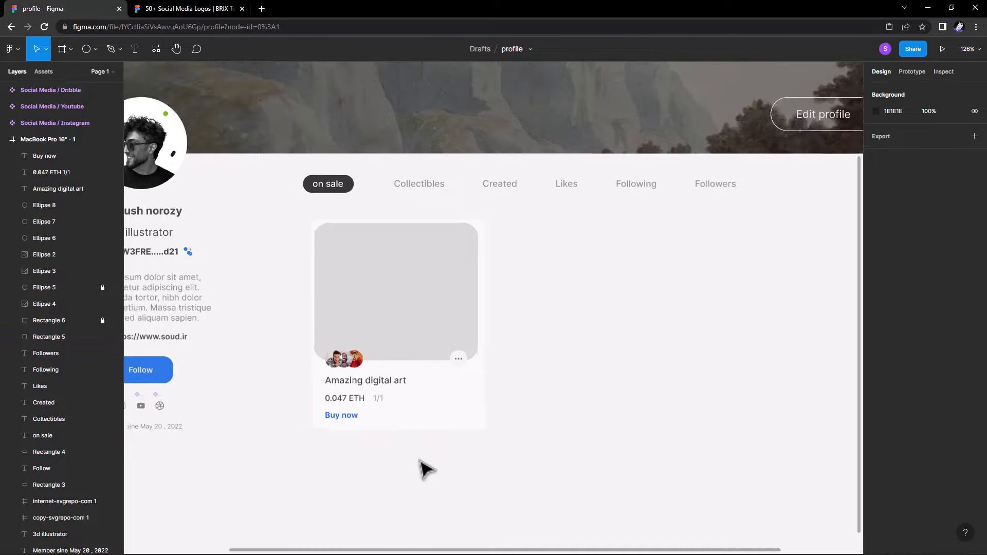
{"action": "scroll", "coordinate": [451, 280], "scroll_direction": "up", "scroll_amount": 3}
{"action": "left_click", "coordinate": [102, 336]}
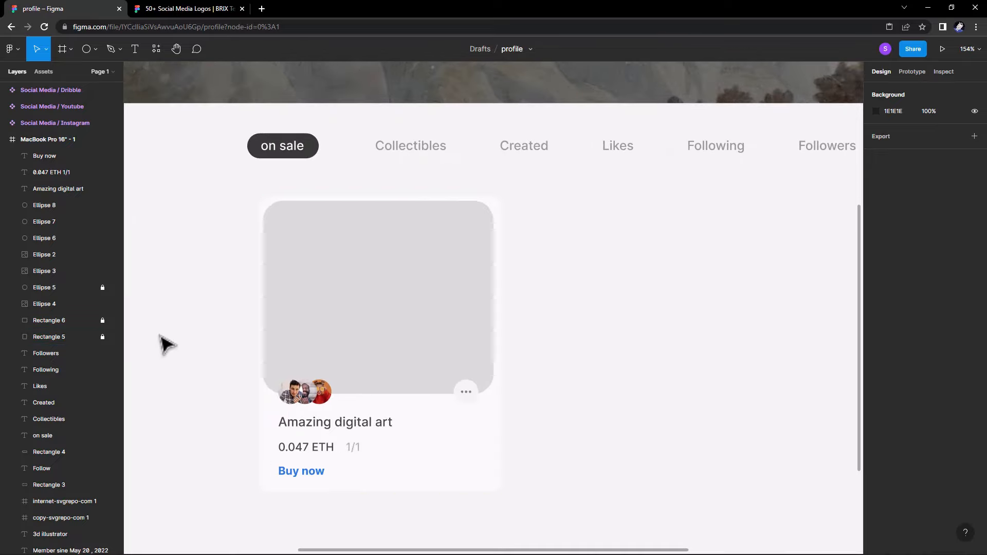
Copy an avatar circle to the image's top-right and replace its image fill with F6F6F6.
{"action": "left_click", "coordinate": [85, 287]}
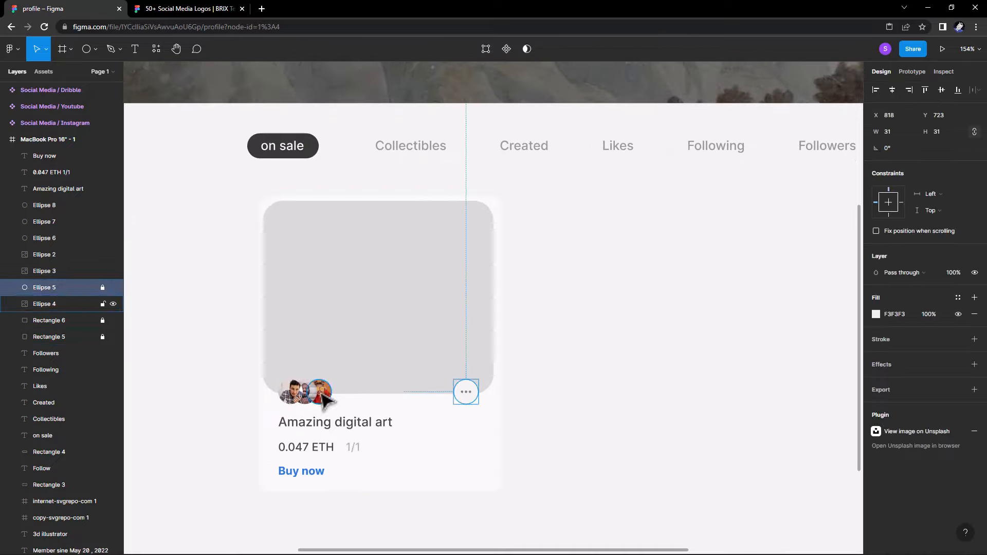
{"action": "left_click", "coordinate": [310, 394]}
{"action": "left_click", "coordinate": [327, 395]}
{"action": "left_click_drag", "start_coordinate": [327, 393], "coordinate": [472, 230]}
{"action": "left_click", "coordinate": [973, 314]}
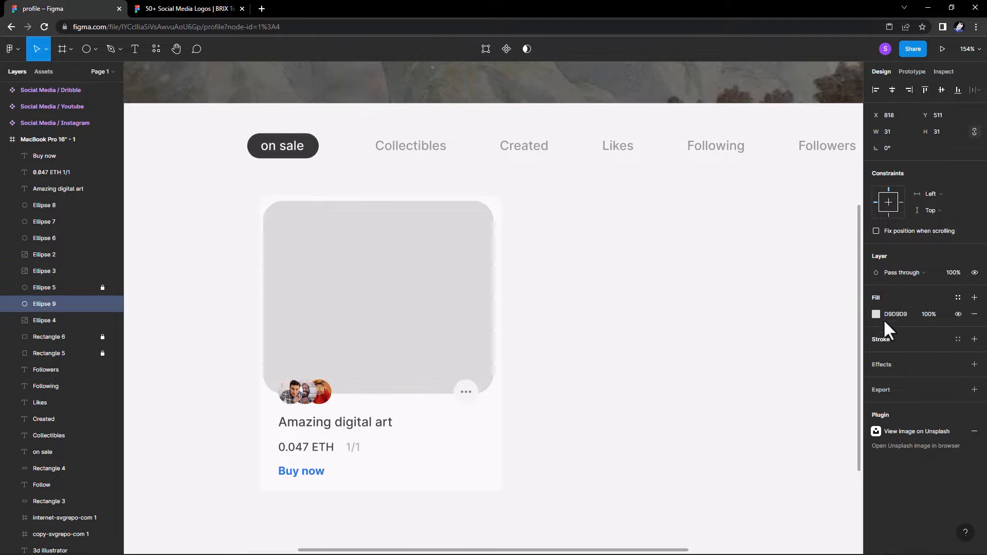
{"action": "left_click", "coordinate": [876, 314]}
{"action": "left_click_drag", "start_coordinate": [771, 349], "coordinate": [725, 311]}
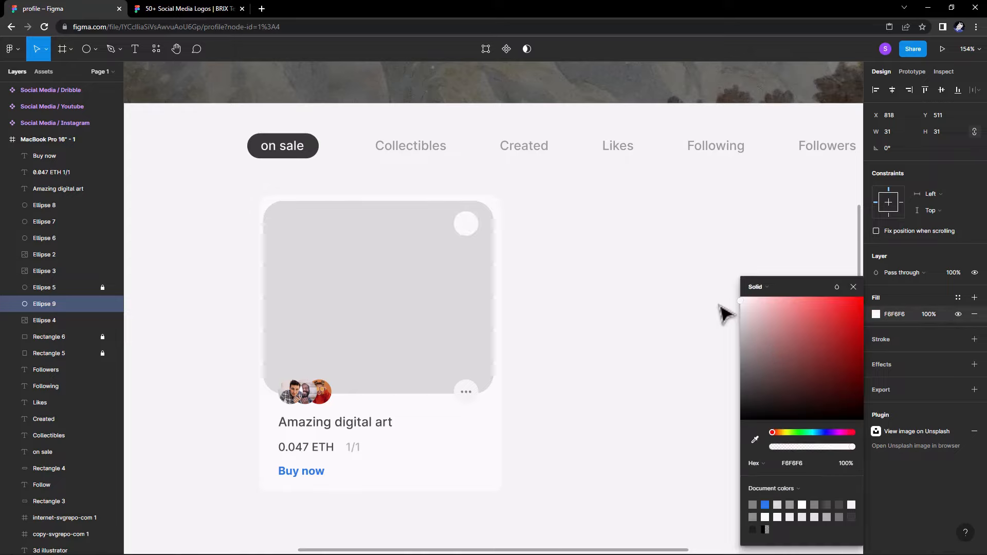
{"action": "left_click", "coordinate": [853, 286]}
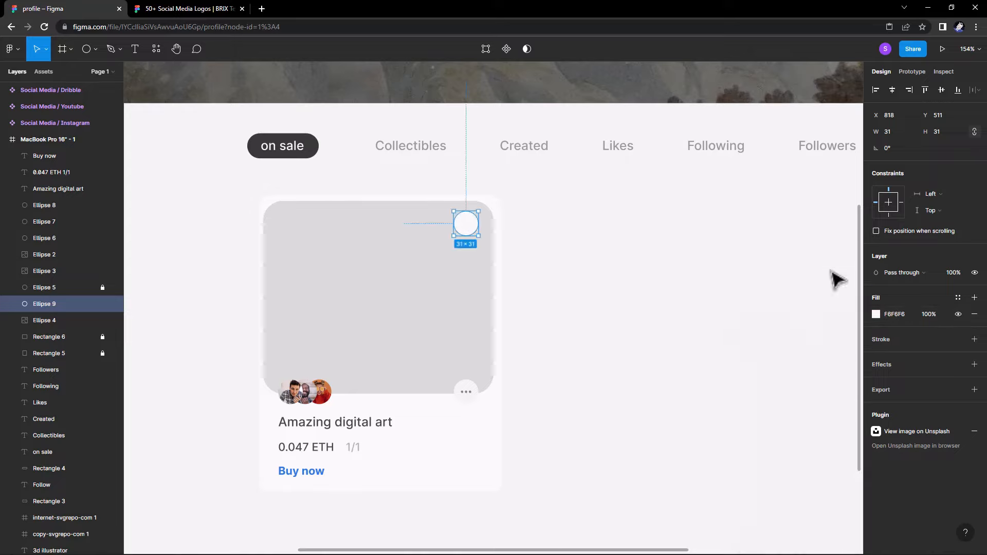
{"action": "left_click", "coordinate": [211, 8]}
Search SVG Repo for 'heart' in a new tab and download a heart icon as SVG.
{"action": "left_click", "coordinate": [74, 7]}
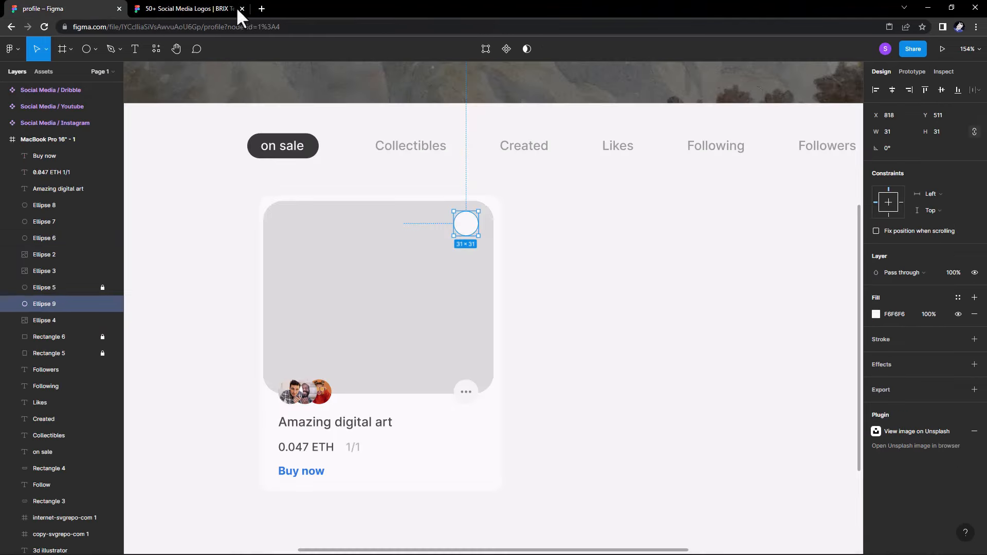
{"action": "left_click", "coordinate": [140, 9]}
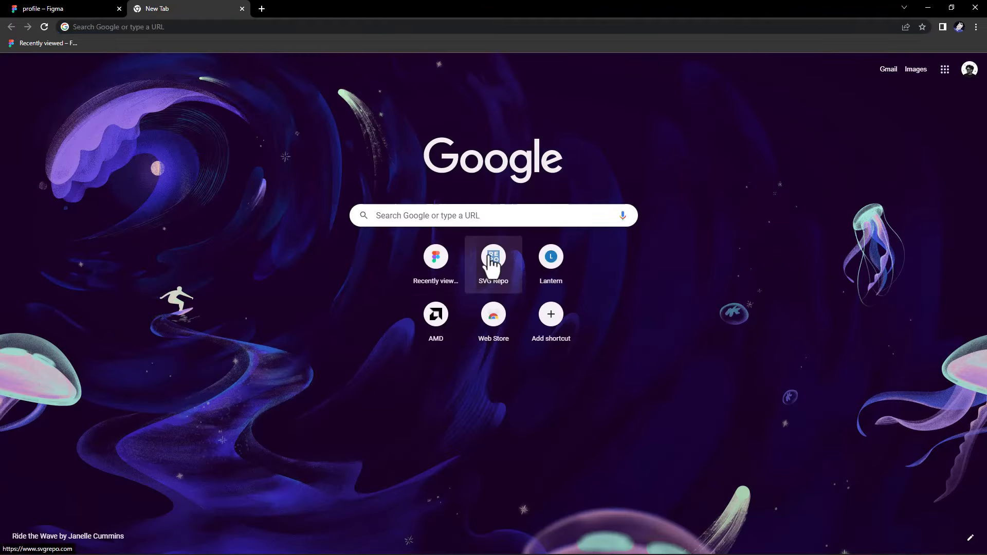
{"action": "left_click", "coordinate": [492, 257]}
{"action": "left_click", "coordinate": [334, 184]}
{"action": "type", "text": "h"}
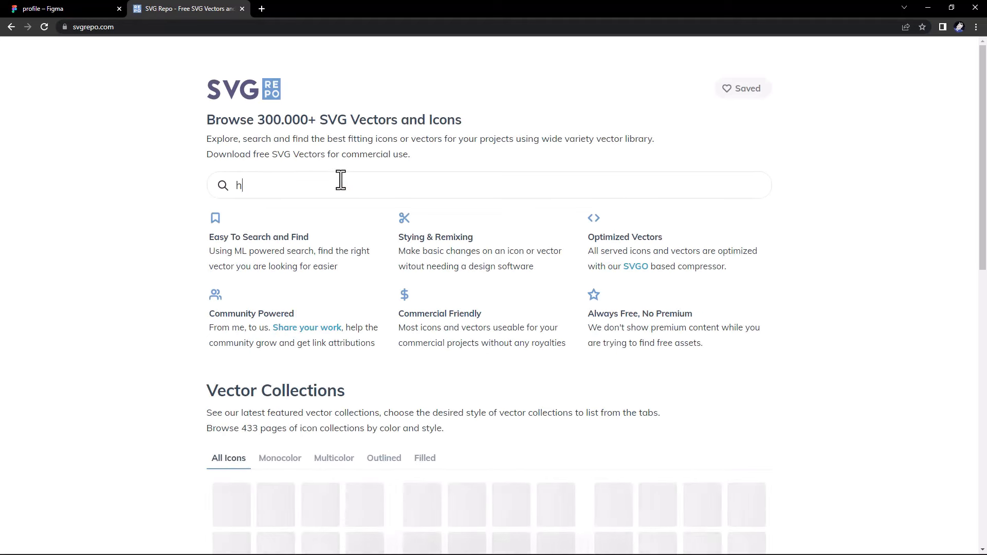
{"action": "type", "text": "eart"}
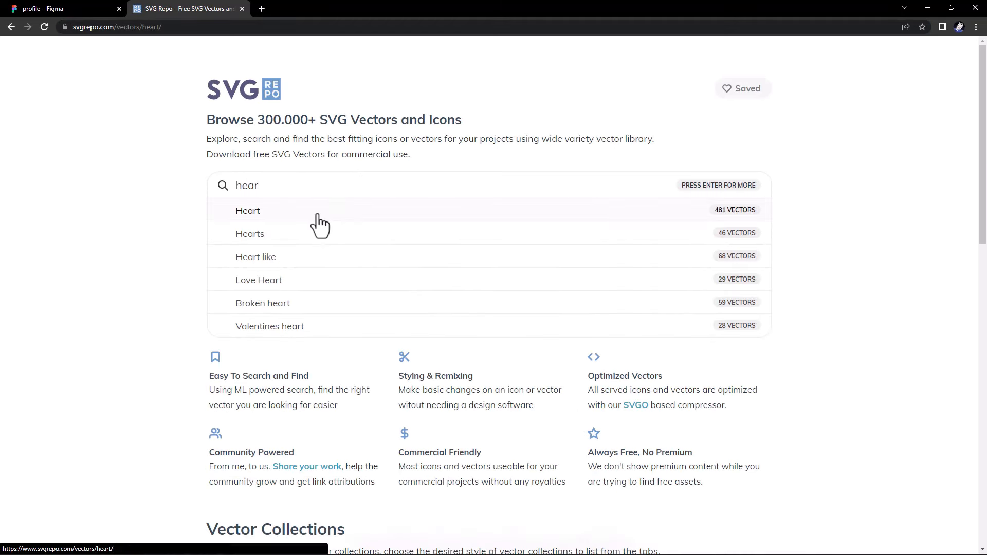
{"action": "left_click", "coordinate": [317, 213]}
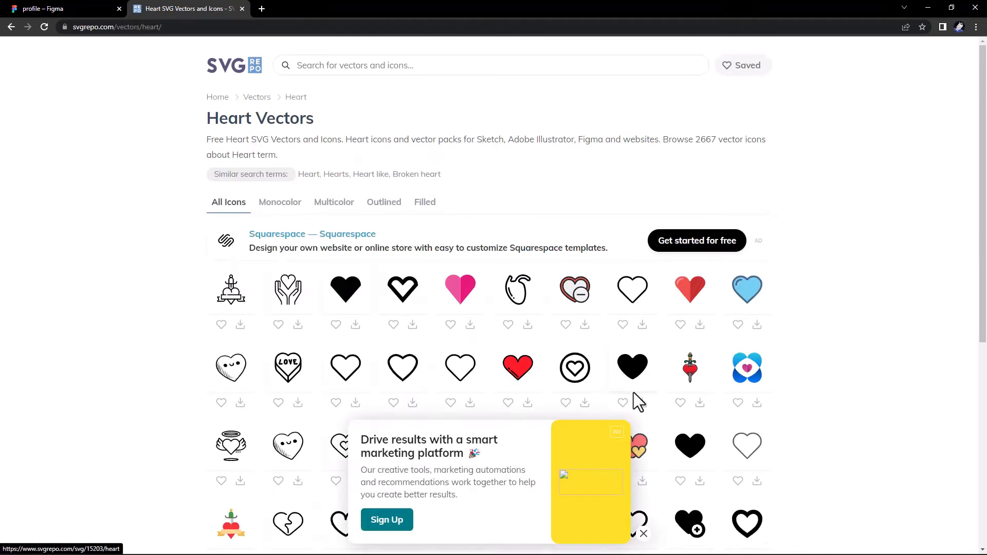
{"action": "left_click", "coordinate": [643, 325]}
{"action": "left_click", "coordinate": [93, 11]}
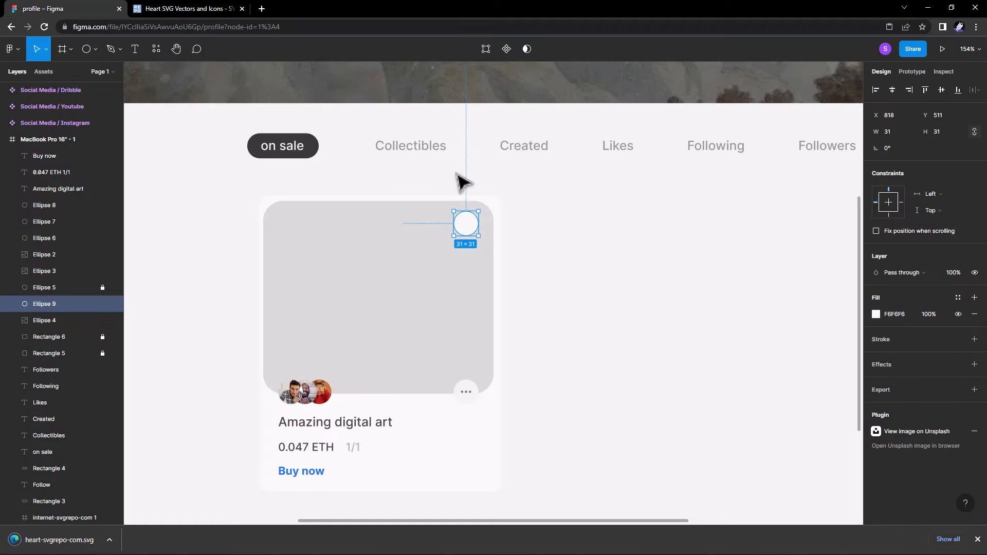
Place the heart SVG in the top-right circle at 14×14 and recolour it 6D6D6D.
{"action": "left_click_drag", "start_coordinate": [456, 175], "coordinate": [458, 177]}
{"action": "left_click_drag", "start_coordinate": [708, 458], "coordinate": [473, 233]}
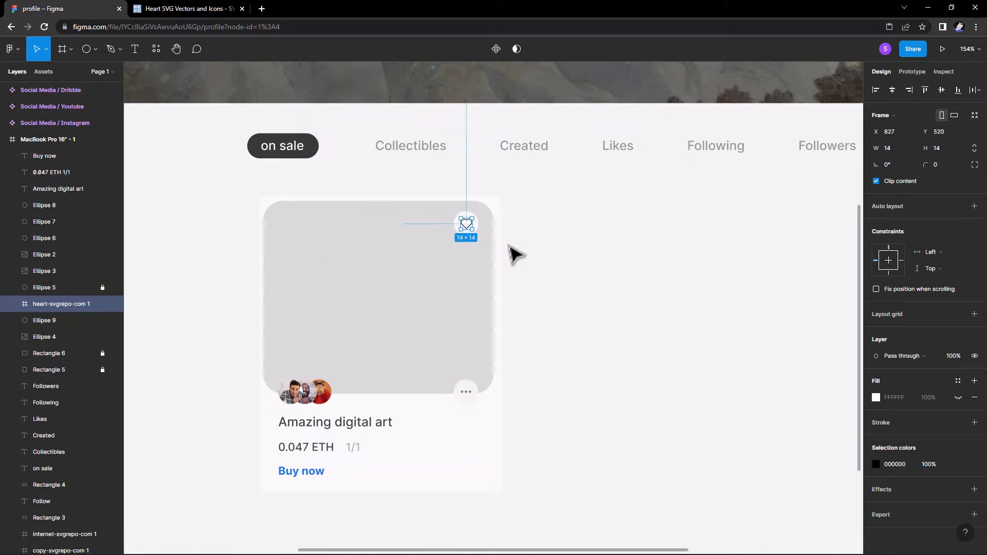
{"action": "left_click", "coordinate": [509, 246]}
{"action": "left_click", "coordinate": [470, 222]}
{"action": "left_click", "coordinate": [495, 231]}
{"action": "left_click", "coordinate": [468, 224]}
{"action": "left_click", "coordinate": [875, 464]}
{"action": "left_click_drag", "start_coordinate": [742, 382], "coordinate": [734, 369]}
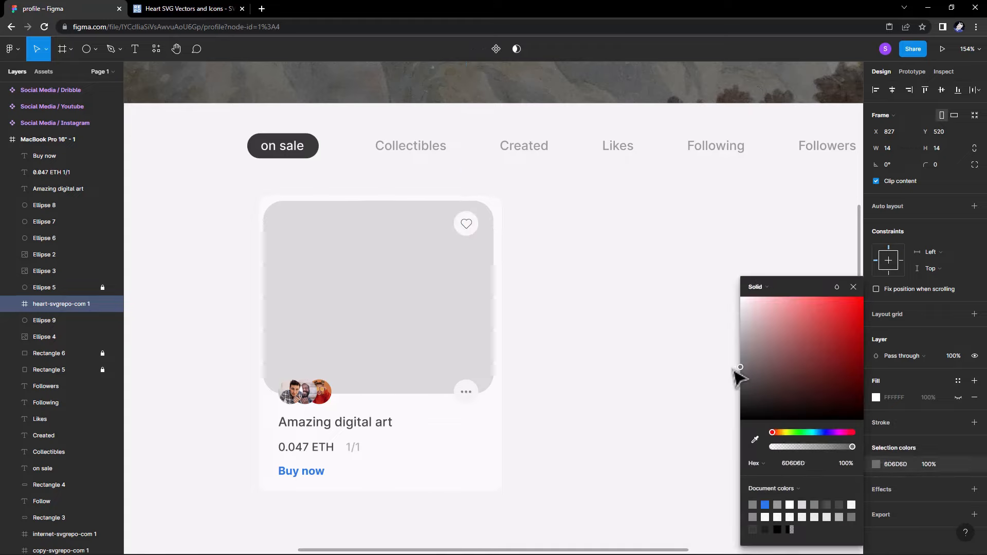
{"action": "left_click", "coordinate": [852, 288]}
{"action": "left_click", "coordinate": [674, 298]}
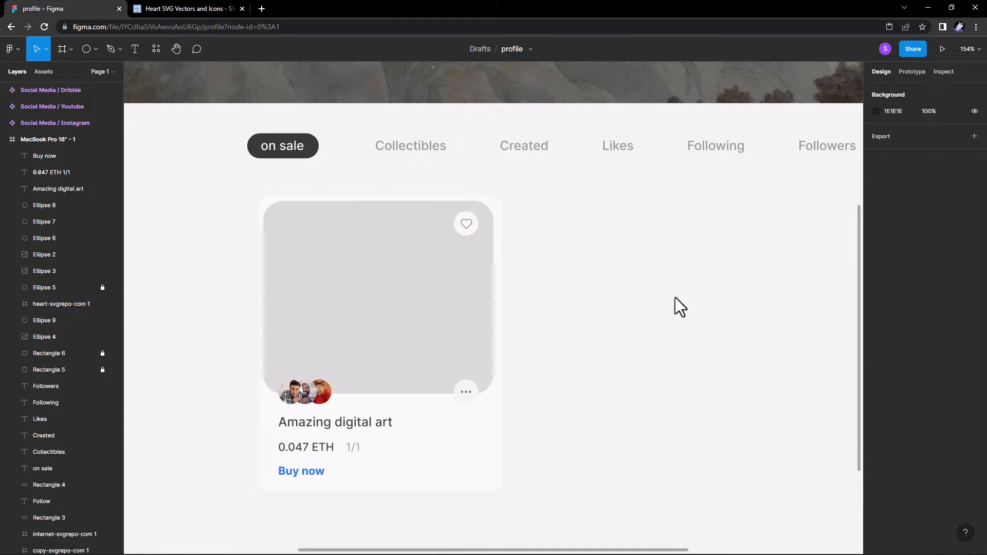
Search SVG Repo for 'ethereum' and download the eth icon as eth-svgrepo-com.svg.
{"action": "left_click", "coordinate": [216, 7]}
{"action": "left_click", "coordinate": [344, 69]}
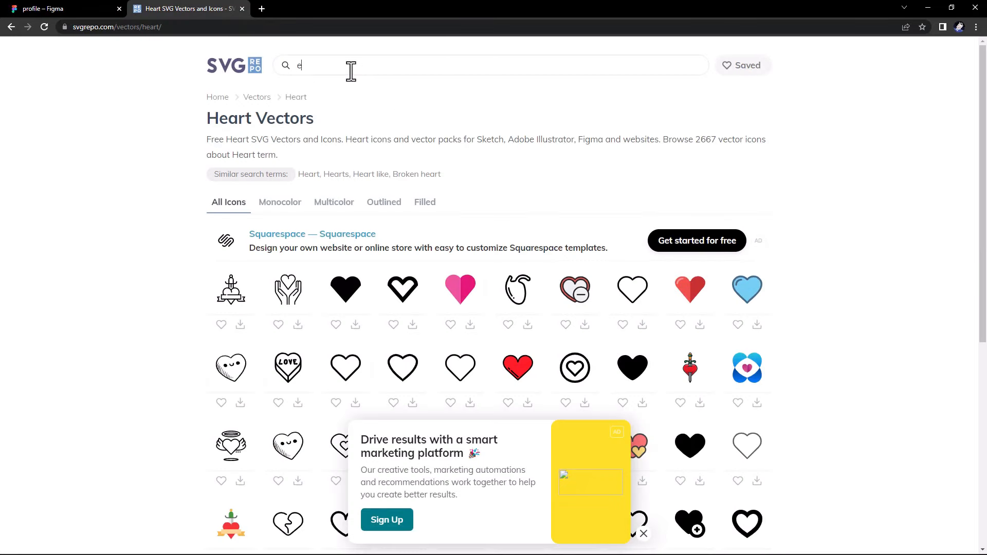
{"action": "type", "text": "eteri"}
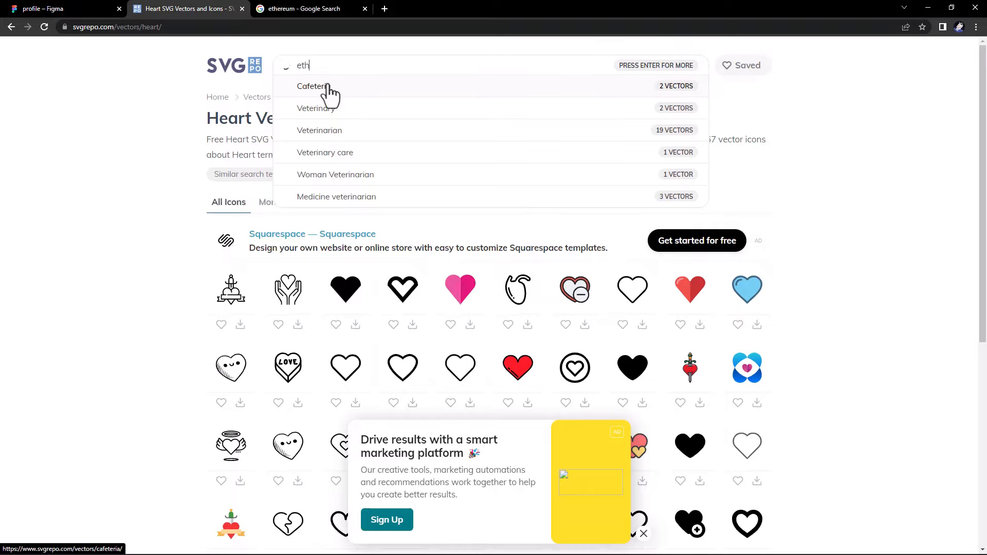
{"action": "type", "text": "ereum"}
{"action": "left_click", "coordinate": [329, 87]}
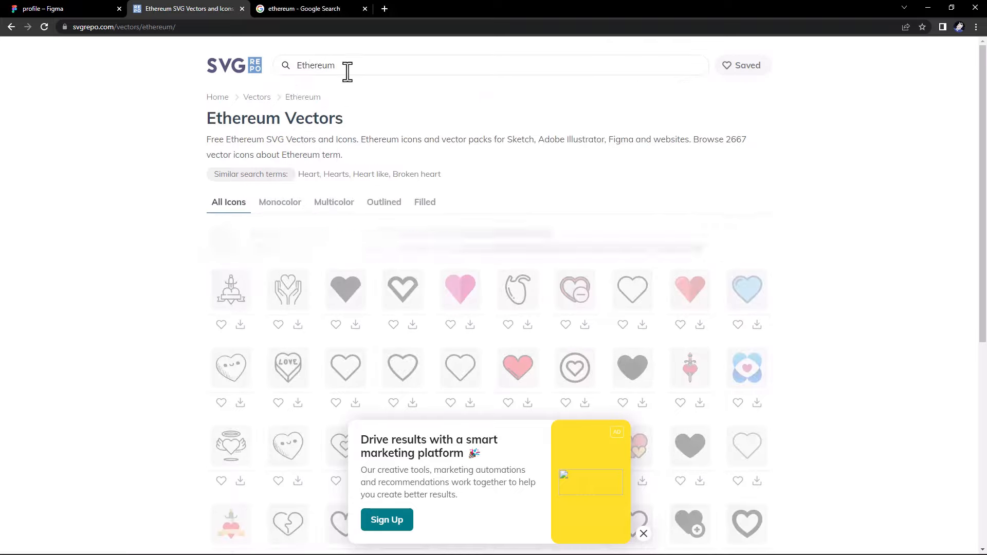
{"action": "left_click", "coordinate": [470, 324]}
{"action": "left_click", "coordinate": [62, 8]}
Paste the Ethereum icon beside the price row and delete its circle background.
{"action": "key", "text": "ctrl+v"}
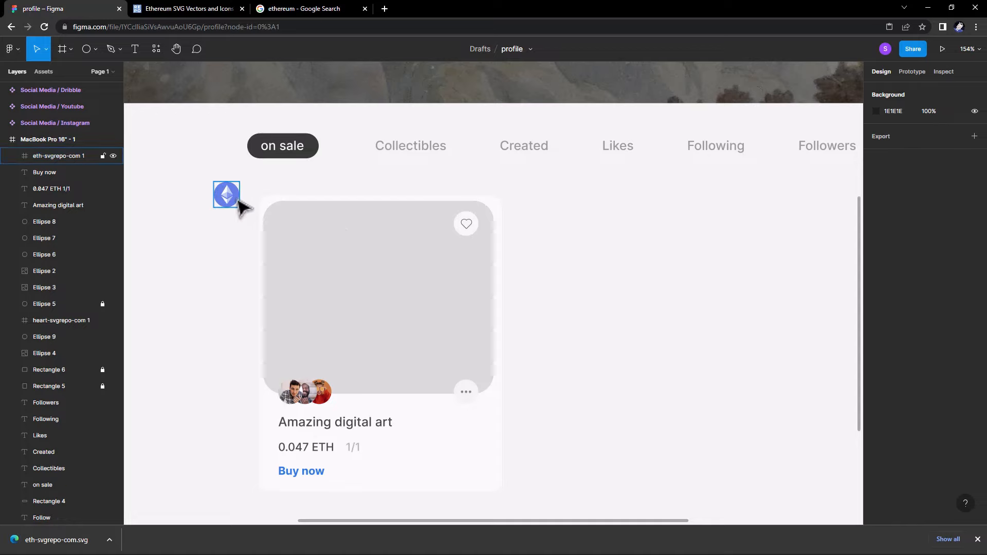
{"action": "left_click_drag", "start_coordinate": [242, 206], "coordinate": [475, 455]}
{"action": "scroll", "coordinate": [473, 442], "scroll_direction": "up", "scroll_amount": 5}
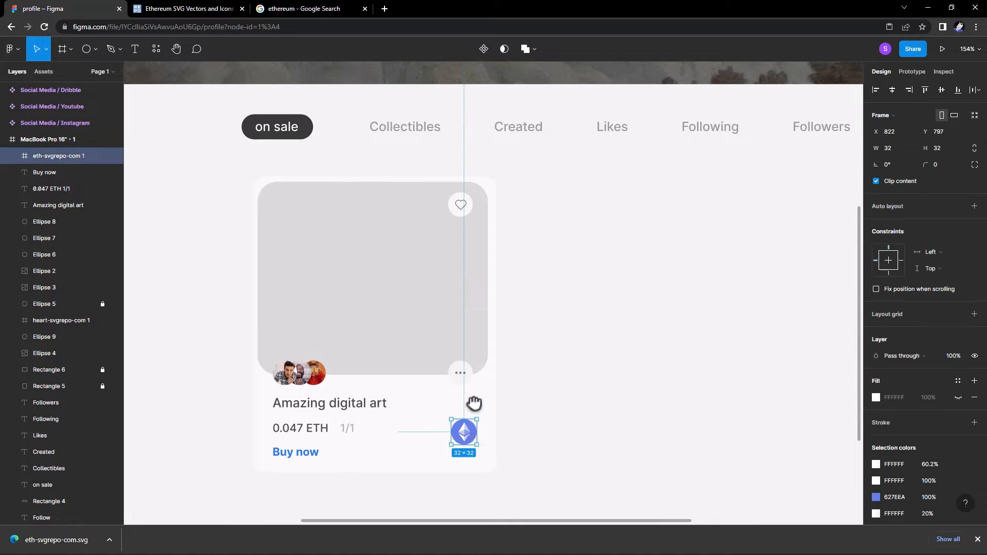
{"action": "double_click", "coordinate": [472, 391]}
{"action": "left_click_drag", "start_coordinate": [472, 391], "coordinate": [447, 381]}
{"action": "key", "text": "Delete"}
Recolour both white parts of the Ethereum glyph to 333333.
{"action": "left_click", "coordinate": [876, 439]}
{"action": "left_click", "coordinate": [804, 434]}
{"action": "type", "text": "333333"}
{"action": "key", "text": "Return"}
{"action": "left_click", "coordinate": [850, 261]}
{"action": "left_click", "coordinate": [893, 455]}
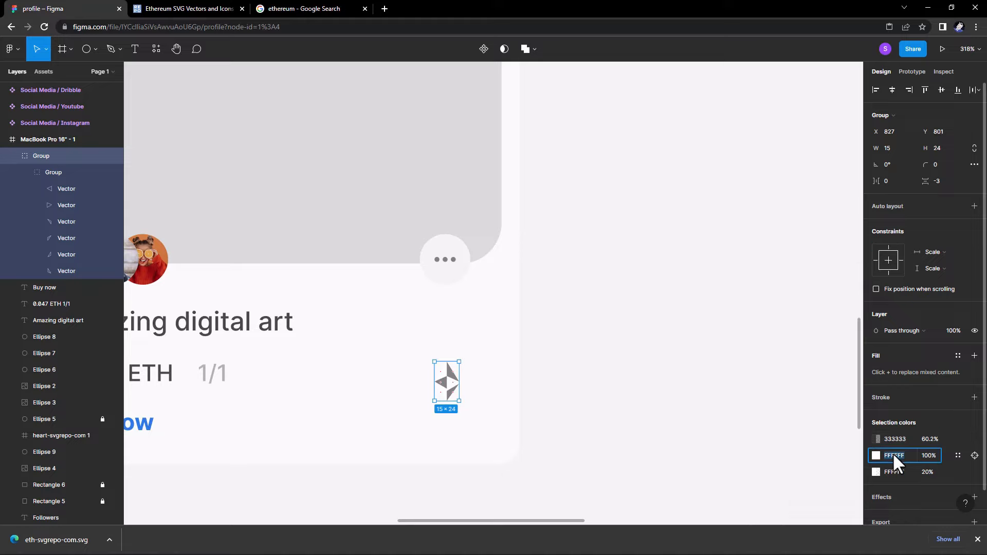
{"action": "type", "text": "333333"}
{"action": "left_click", "coordinate": [895, 471]}
{"action": "type", "text": "333333"}
{"action": "left_click", "coordinate": [799, 443]}
{"action": "scroll", "coordinate": [445, 388], "scroll_direction": "down", "scroll_amount": 1}
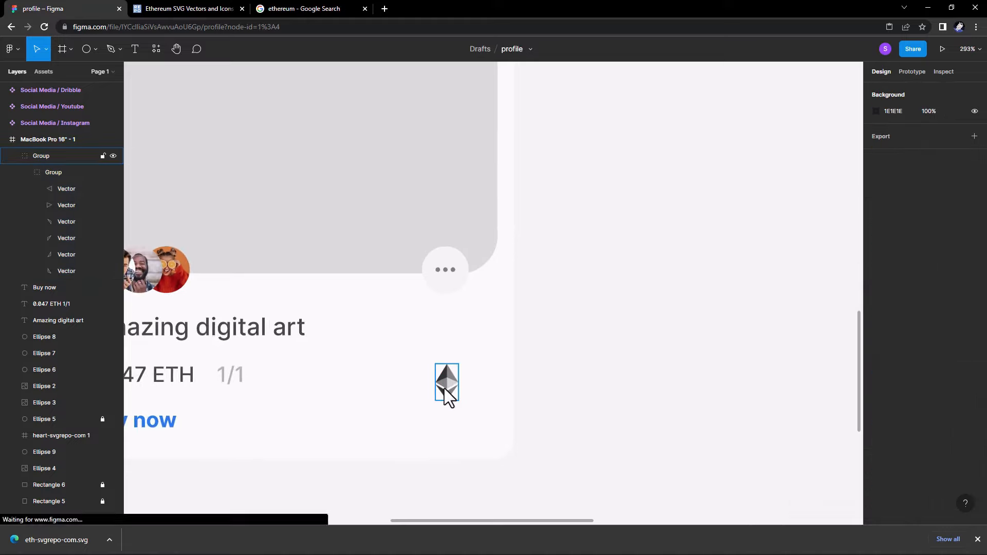
Scale the Ethereum glyph down to about 11.88×19 at the price row's right end.
{"action": "left_click", "coordinate": [444, 387]}
{"action": "left_click_drag", "start_coordinate": [458, 400], "coordinate": [452, 389]}
{"action": "left_click", "coordinate": [566, 395]}
{"action": "scroll", "coordinate": [573, 400], "scroll_direction": "down", "scroll_amount": 2}
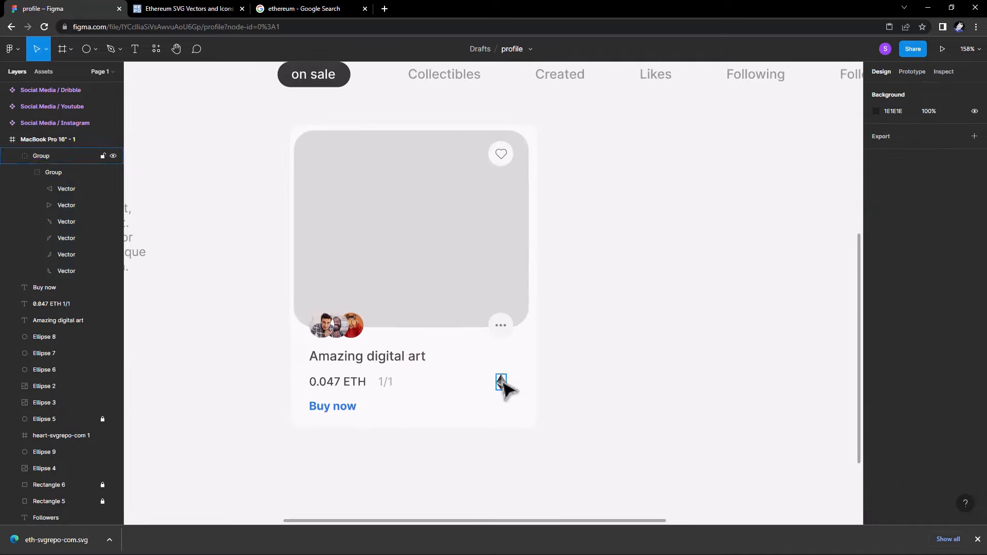
{"action": "left_click", "coordinate": [502, 382]}
{"action": "left_click", "coordinate": [573, 371]}
{"action": "scroll", "coordinate": [570, 375], "scroll_direction": "down", "scroll_amount": 4}
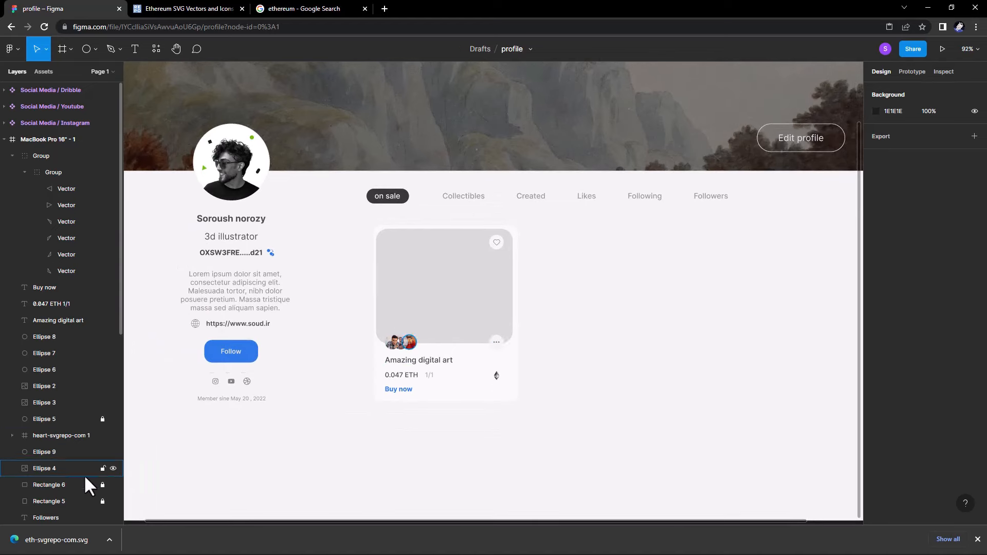
Unlock the card's grey image placeholder Rectangle 6.
{"action": "left_click", "coordinate": [95, 485]}
{"action": "left_click", "coordinate": [876, 314]}
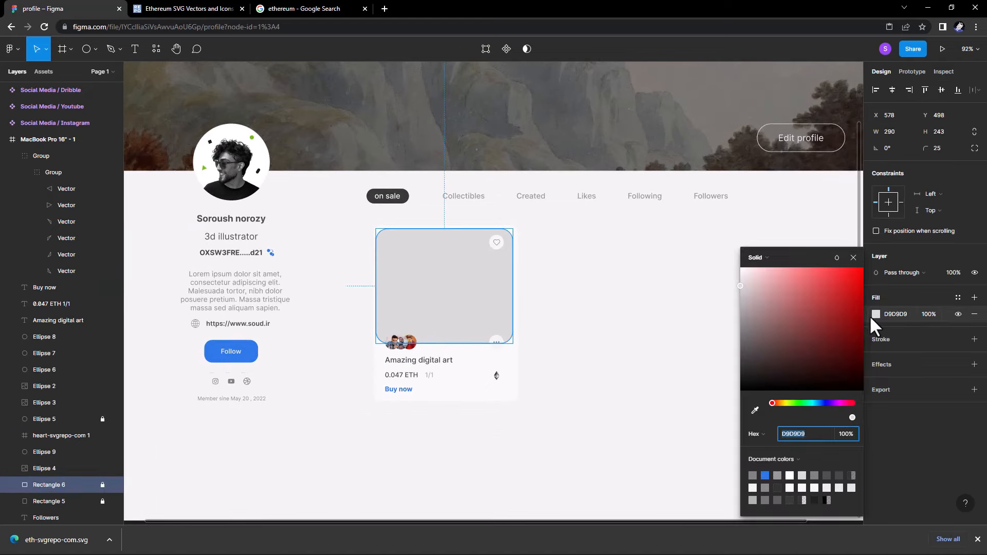
{"action": "left_click", "coordinate": [851, 257]}
{"action": "left_click", "coordinate": [102, 484]}
{"action": "right_click", "coordinate": [455, 298]}
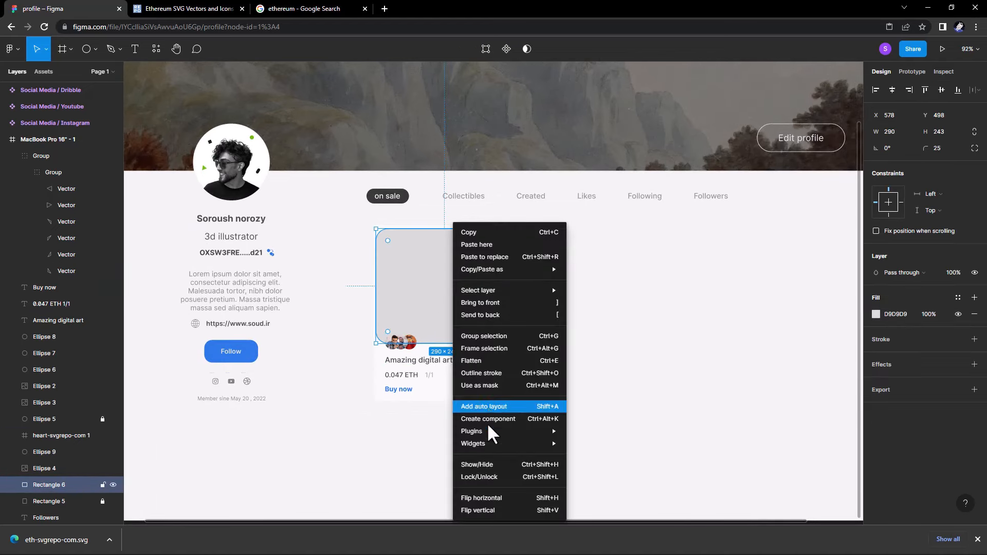
{"action": "left_click", "coordinate": [626, 310]}
{"action": "scroll", "coordinate": [498, 321], "scroll_direction": "up", "scroll_amount": 3}
{"action": "key", "text": "Escape"}
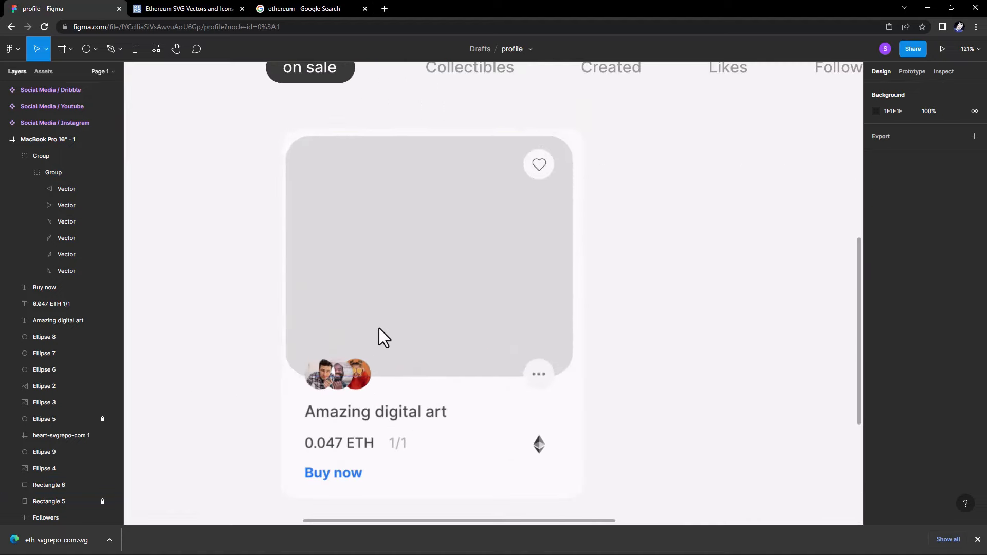
{"action": "scroll", "coordinate": [469, 403], "scroll_direction": "down", "scroll_amount": 1}
Box-select all elements of the NFT card to check the grouping.
{"action": "left_click_drag", "start_coordinate": [550, 462], "coordinate": [344, 189]}
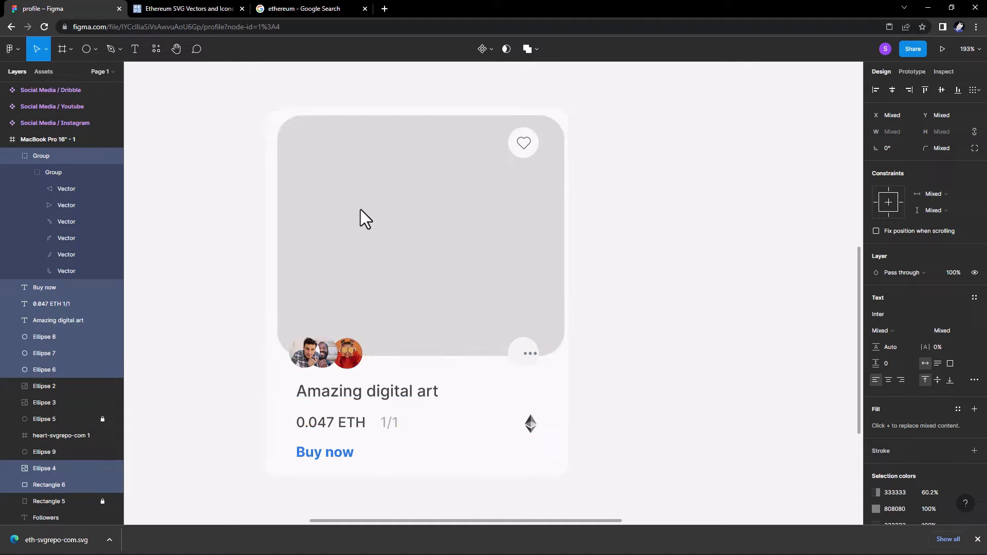
{"action": "left_click", "coordinate": [100, 419]}
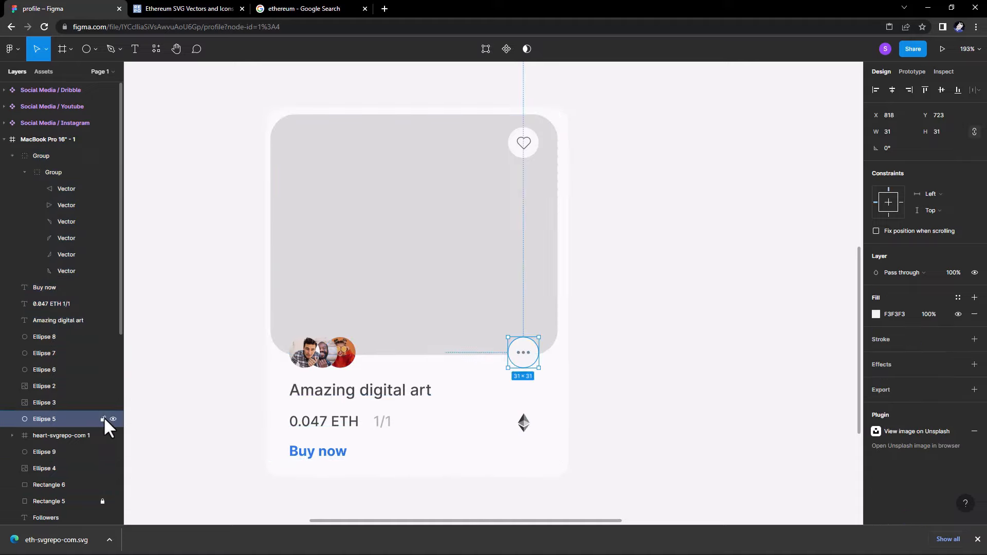
{"action": "left_click", "coordinate": [593, 430]}
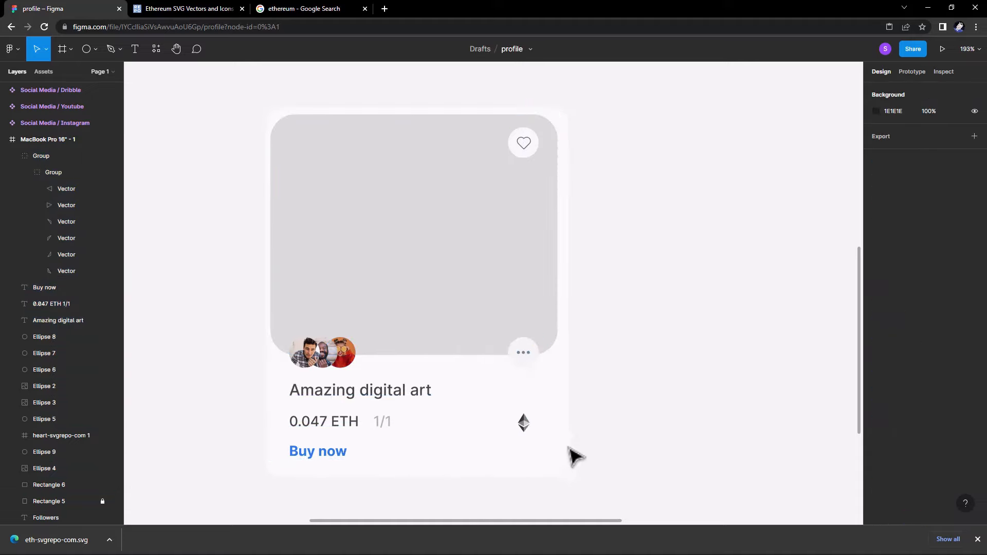
{"action": "left_click_drag", "start_coordinate": [568, 456], "coordinate": [324, 177]}
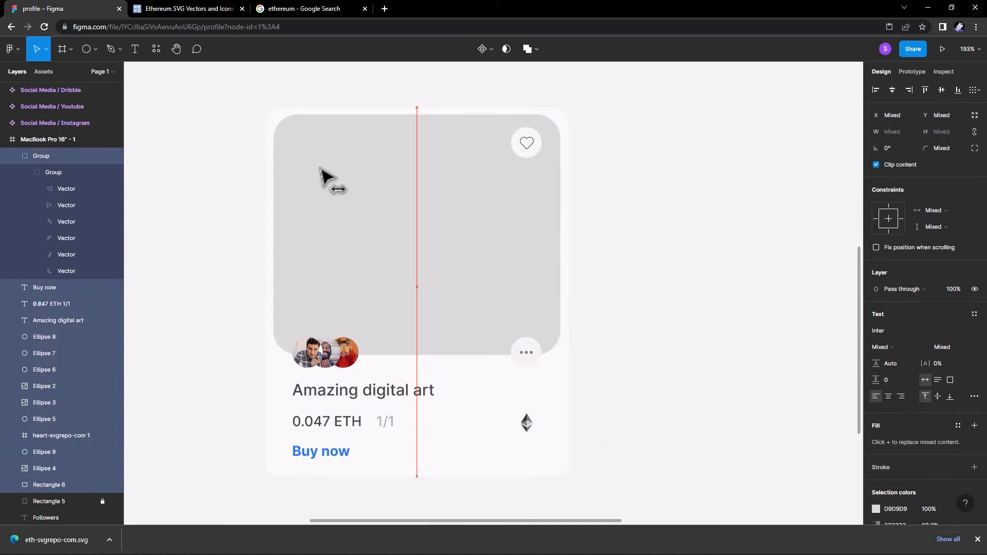
{"action": "left_click", "coordinate": [614, 226]}
Fill the card's image placeholder with an 'abstract' photo via the Unsplash plugin.
{"action": "left_click", "coordinate": [447, 285]}
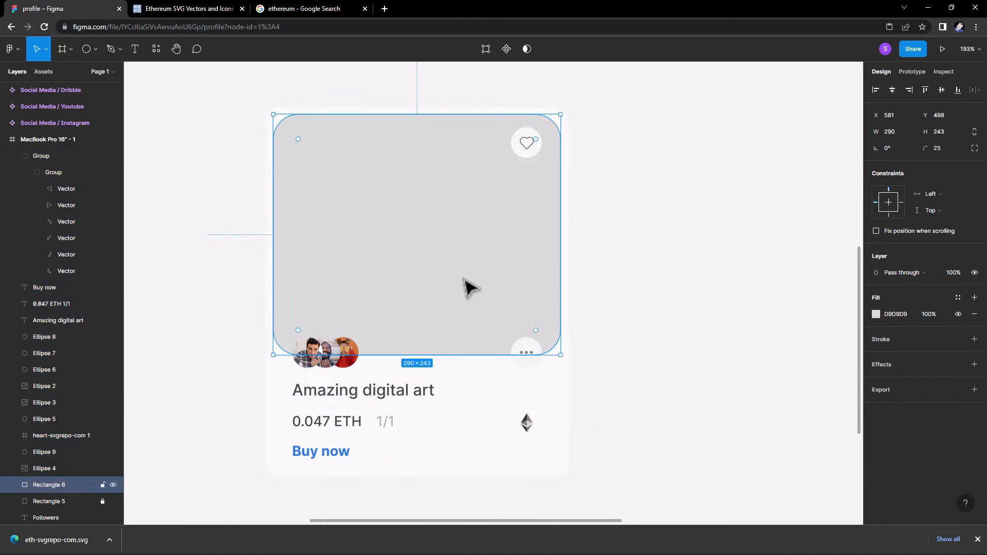
{"action": "right_click", "coordinate": [460, 285]}
{"action": "mouse_move", "coordinate": [495, 432]}
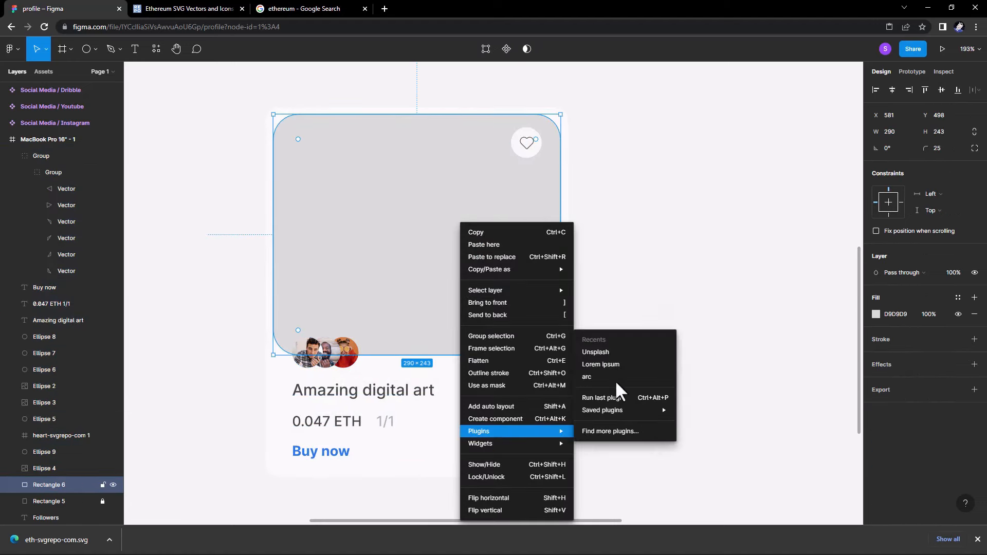
{"action": "left_click", "coordinate": [620, 353]}
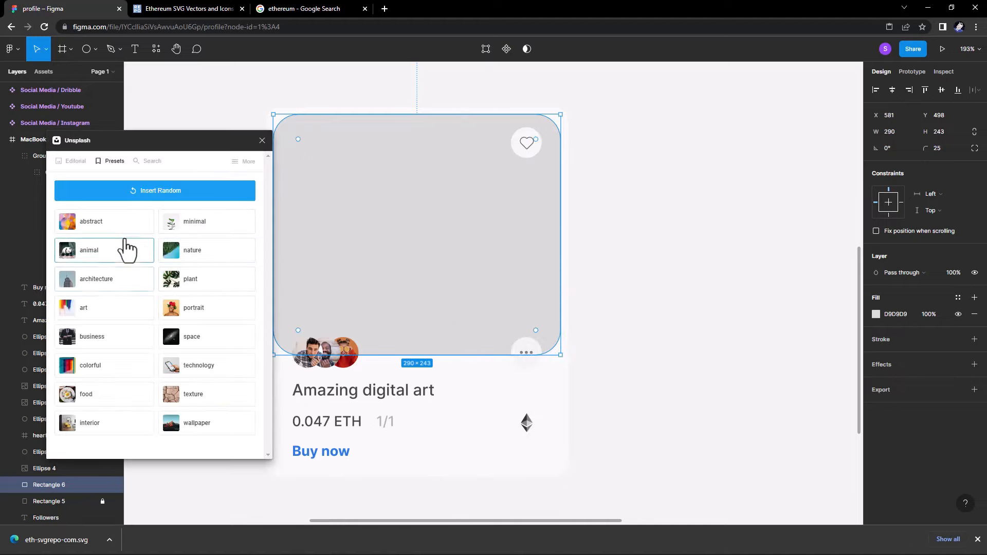
{"action": "left_click", "coordinate": [125, 234]}
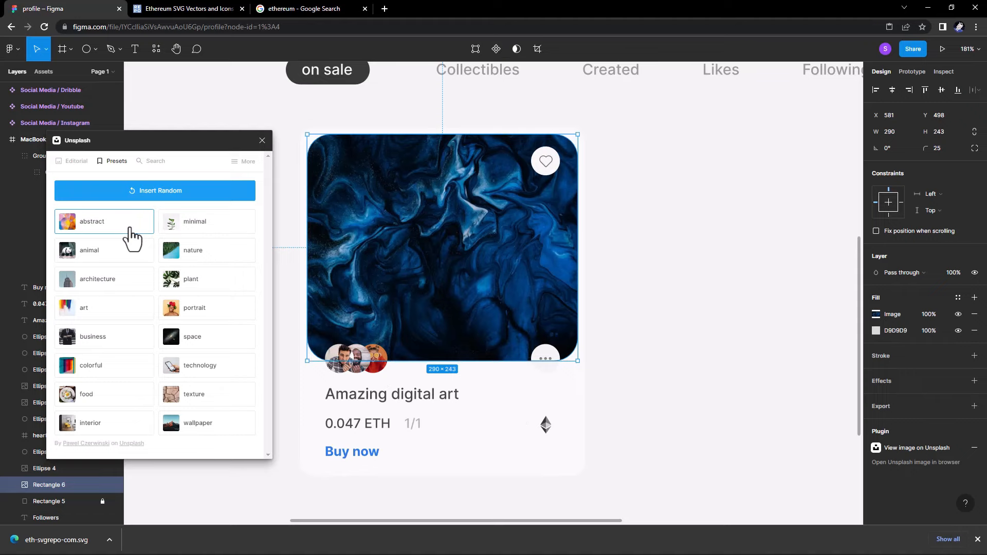
{"action": "left_click", "coordinate": [262, 140]}
Marquee-select the whole NFT card group.
{"action": "scroll", "coordinate": [244, 209], "scroll_direction": "down", "scroll_amount": 5}
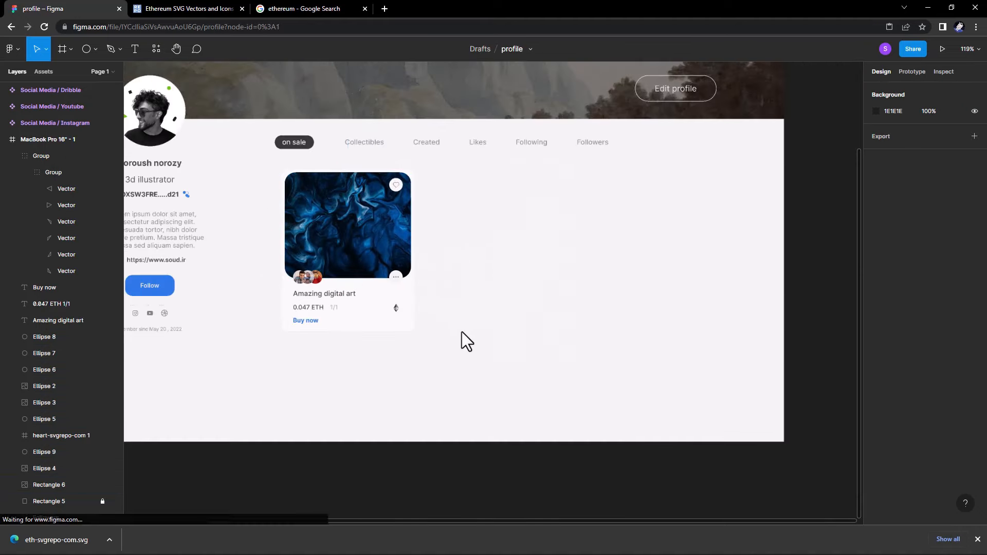
{"action": "left_click_drag", "start_coordinate": [451, 343], "coordinate": [456, 308]}
{"action": "scroll", "coordinate": [408, 288], "scroll_direction": "up", "scroll_amount": 3}
{"action": "left_click", "coordinate": [396, 277]}
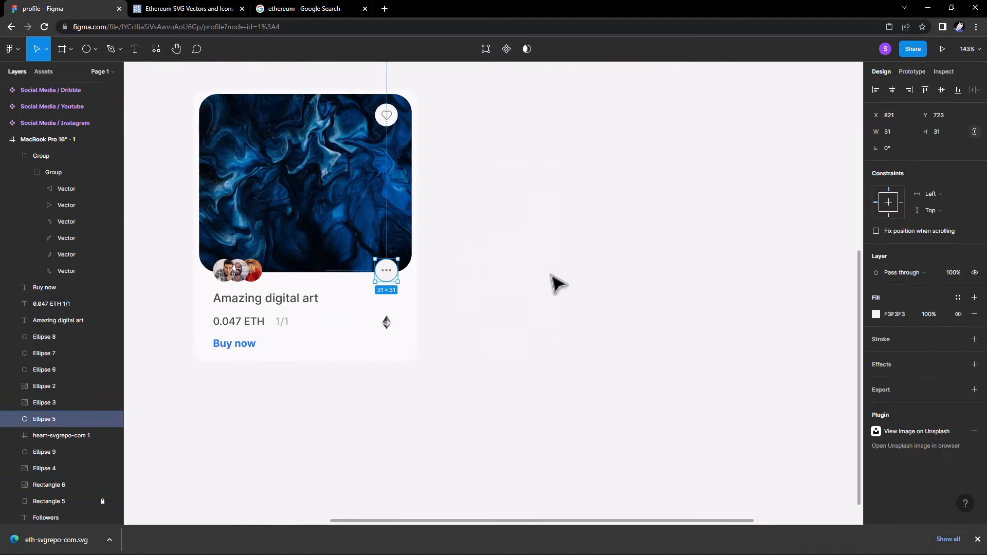
{"action": "left_click", "coordinate": [551, 276]}
{"action": "scroll", "coordinate": [519, 274], "scroll_direction": "down", "scroll_amount": 1}
{"action": "scroll", "coordinate": [519, 280], "scroll_direction": "down", "scroll_amount": 2}
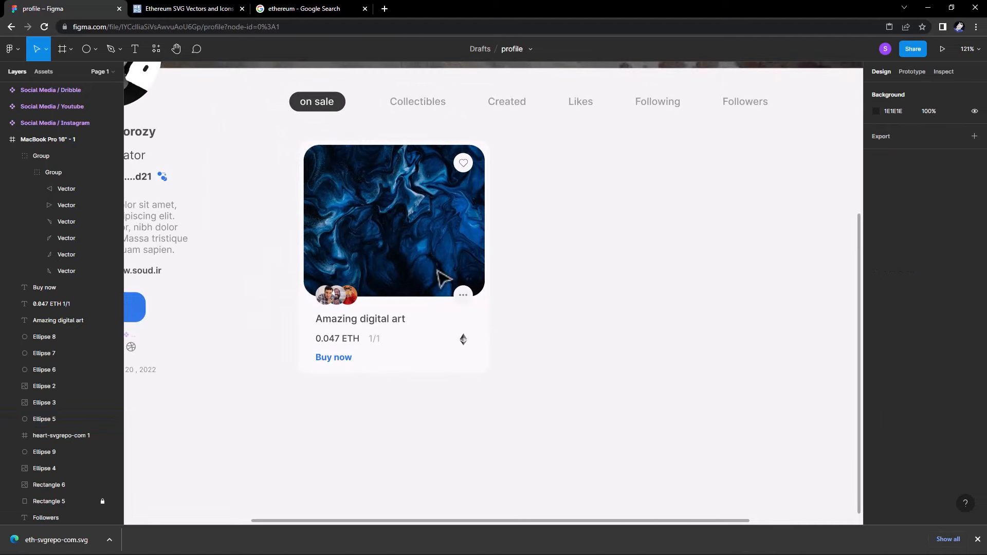
{"action": "scroll", "coordinate": [361, 239], "scroll_direction": "up", "scroll_amount": 4}
{"action": "scroll", "coordinate": [368, 308], "scroll_direction": "down", "scroll_amount": 4}
{"action": "left_click_drag", "start_coordinate": [568, 370], "coordinate": [320, 109]}
{"action": "left_click", "coordinate": [533, 356]}
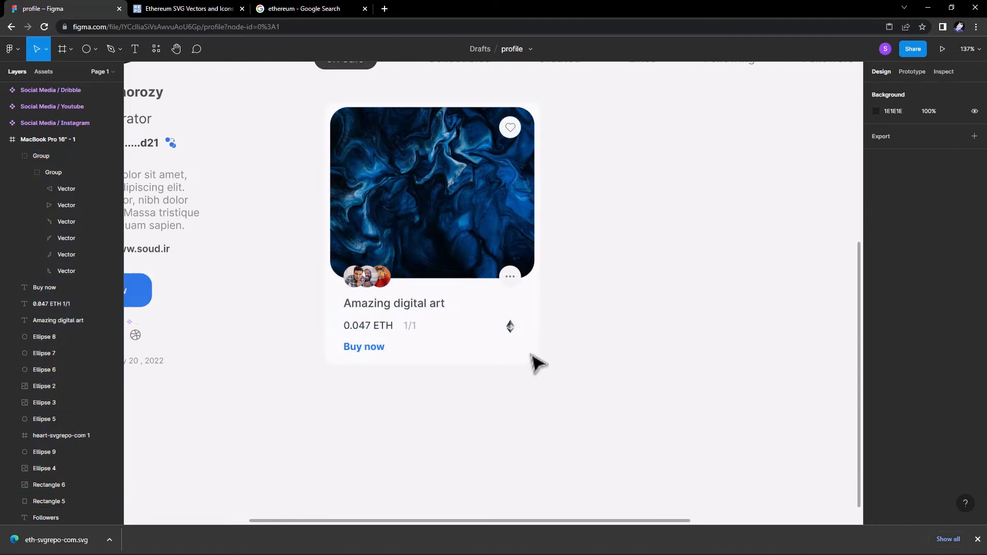
{"action": "left_click_drag", "start_coordinate": [534, 363], "coordinate": [311, 119]}
{"action": "scroll", "coordinate": [339, 287], "scroll_direction": "down", "scroll_amount": 2}
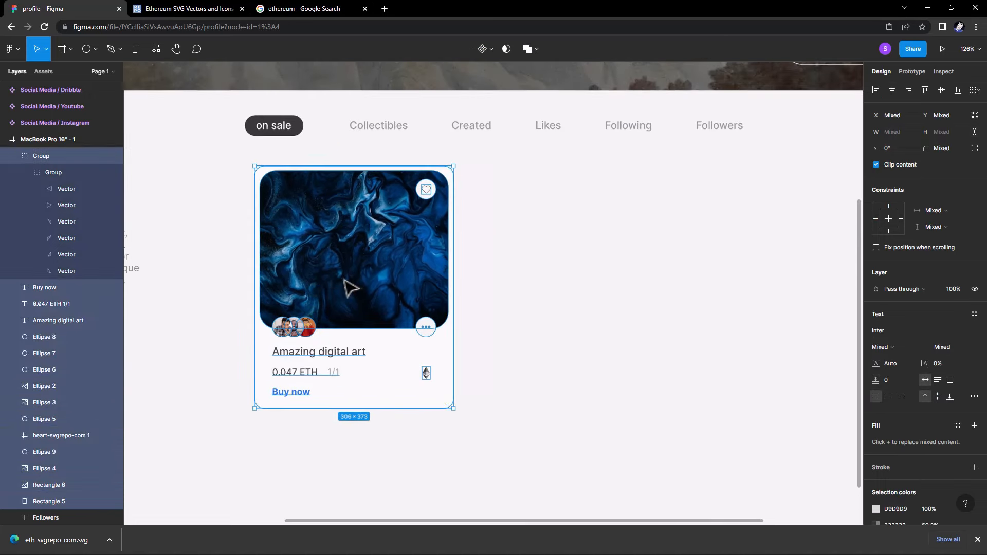
Align the card under 'on sale' and place a copy in the right grid column.
{"action": "left_click_drag", "start_coordinate": [344, 280], "coordinate": [622, 323]}
{"action": "left_click_drag", "start_coordinate": [241, 211], "coordinate": [641, 379]}
{"action": "scroll", "coordinate": [323, 186], "scroll_direction": "down", "scroll_amount": 2}
{"action": "left_click", "coordinate": [208, 100]}
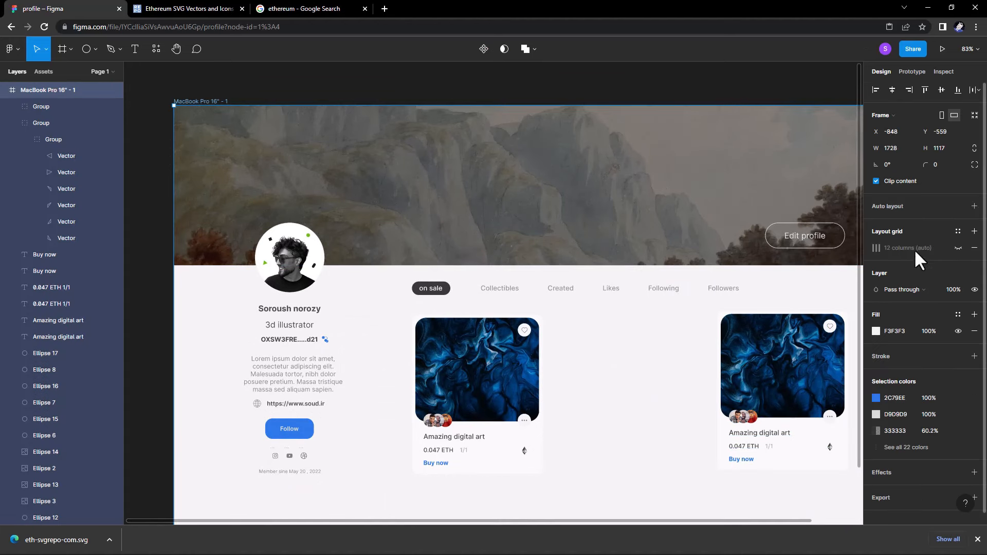
{"action": "left_click", "coordinate": [957, 249]}
{"action": "left_click_drag", "start_coordinate": [665, 329], "coordinate": [536, 273]}
{"action": "left_click_drag", "start_coordinate": [745, 430], "coordinate": [556, 240]}
{"action": "left_click_drag", "start_coordinate": [673, 320], "coordinate": [672, 322]}
Add a third card copy between the two and hide the layout grid.
{"action": "left_click_drag", "start_coordinate": [605, 350], "coordinate": [516, 341]}
{"action": "left_click", "coordinate": [581, 440]}
{"action": "left_click_drag", "start_coordinate": [601, 430], "coordinate": [577, 371]}
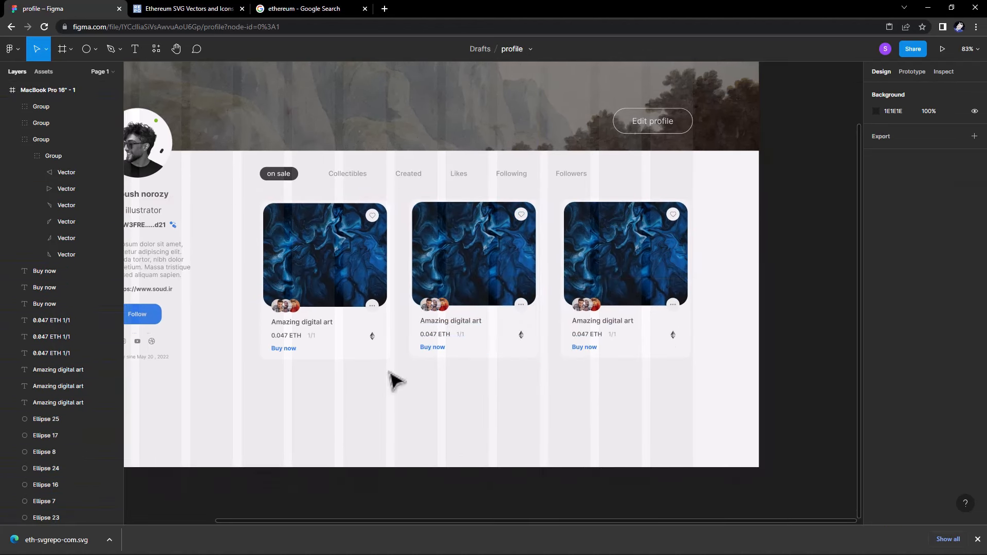
{"action": "left_click_drag", "start_coordinate": [221, 154], "coordinate": [377, 363]}
{"action": "left_click", "coordinate": [206, 216]}
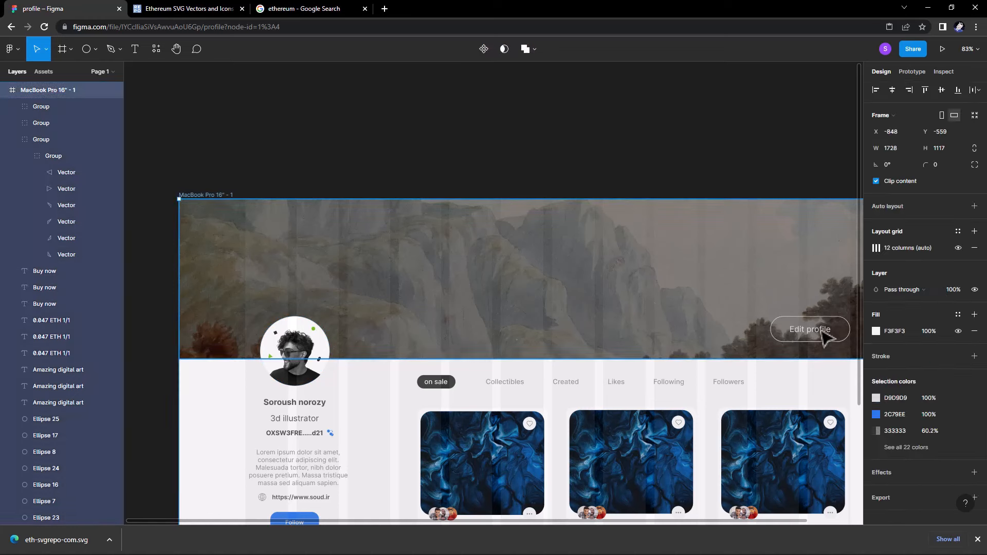
{"action": "left_click", "coordinate": [957, 248]}
Duplicate the row of three cards below to form a second row.
{"action": "scroll", "coordinate": [561, 229], "scroll_direction": "down", "scroll_amount": 5}
{"action": "scroll", "coordinate": [562, 230], "scroll_direction": "right", "scroll_amount": 3}
{"action": "left_click_drag", "start_coordinate": [735, 353], "coordinate": [296, 174]}
{"action": "left_click_drag", "start_coordinate": [353, 226], "coordinate": [351, 391], "text": "alt"}
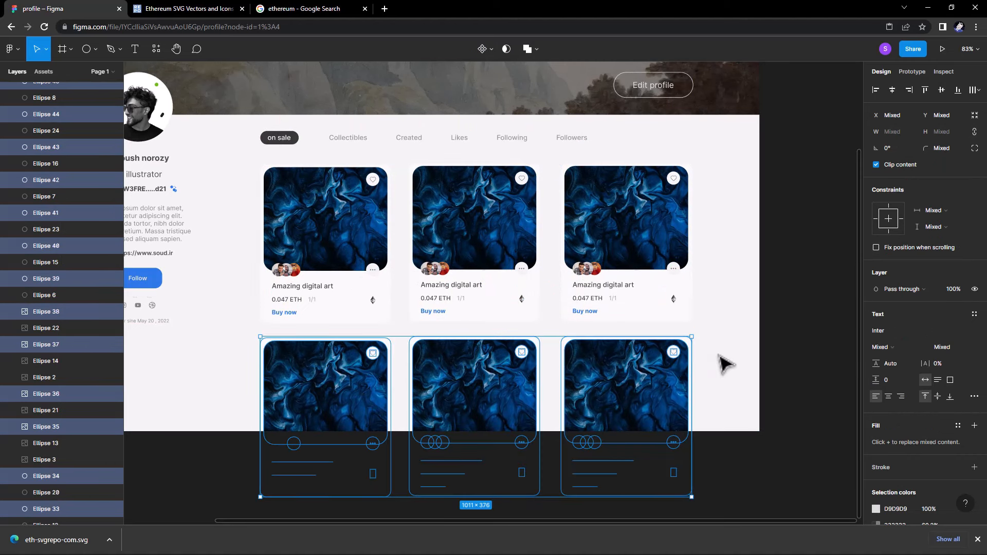
{"action": "left_click", "coordinate": [561, 542]}
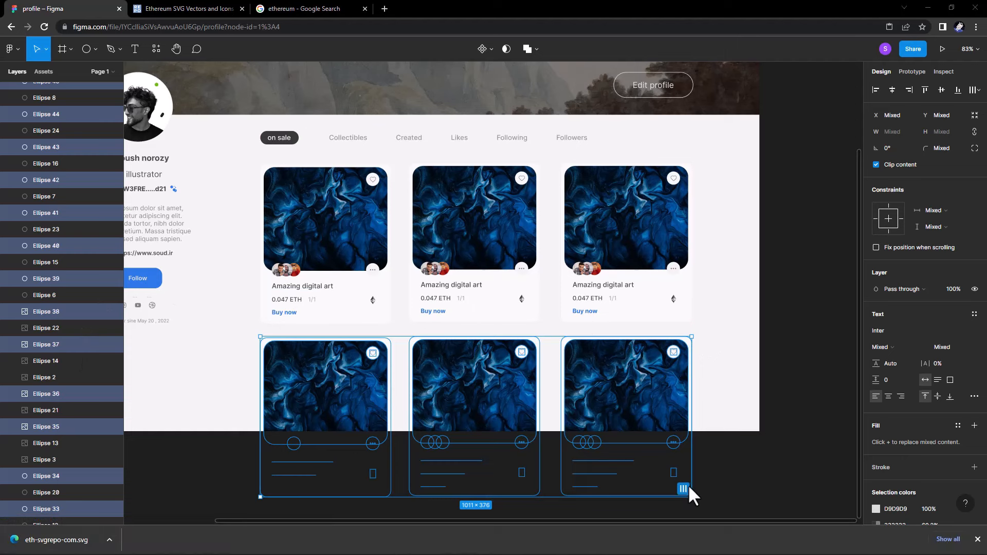
{"action": "left_click", "coordinate": [724, 397]}
Shrink the Edit profile outline to 175×52 and shift it and its label right.
{"action": "left_click_drag", "start_coordinate": [730, 340], "coordinate": [774, 406]}
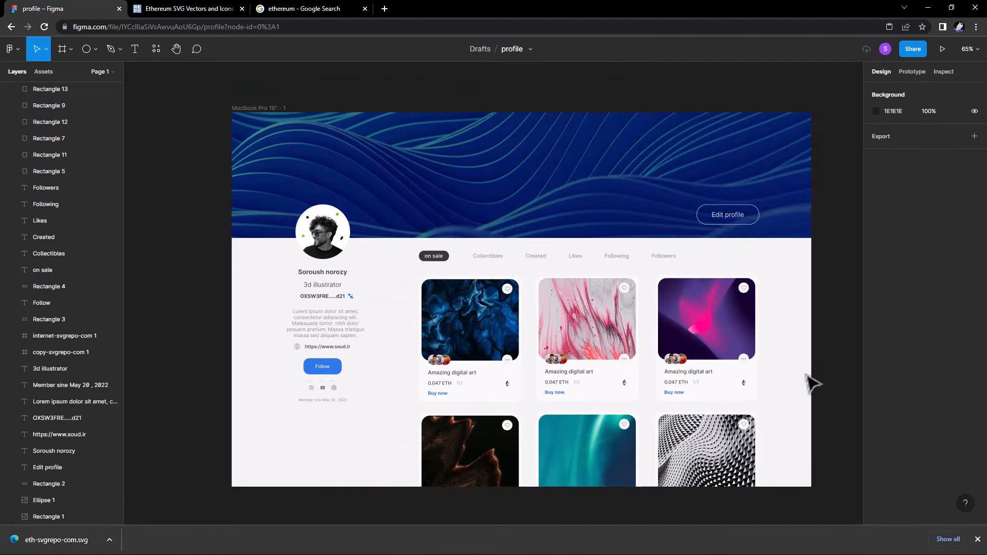
{"action": "scroll", "coordinate": [775, 235], "scroll_direction": "up", "scroll_amount": 10}
{"action": "left_click", "coordinate": [670, 213]}
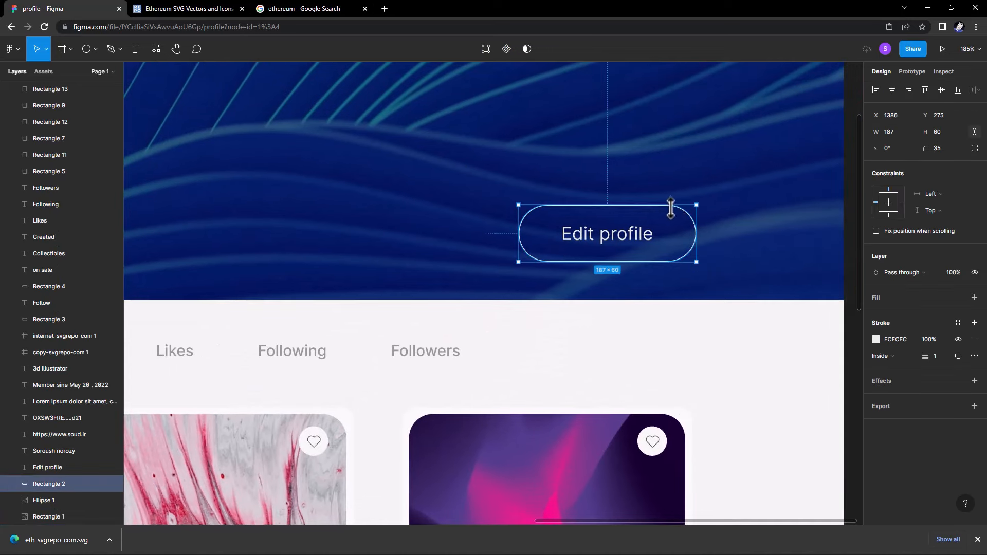
{"action": "left_click_drag", "start_coordinate": [670, 208], "coordinate": [671, 212]}
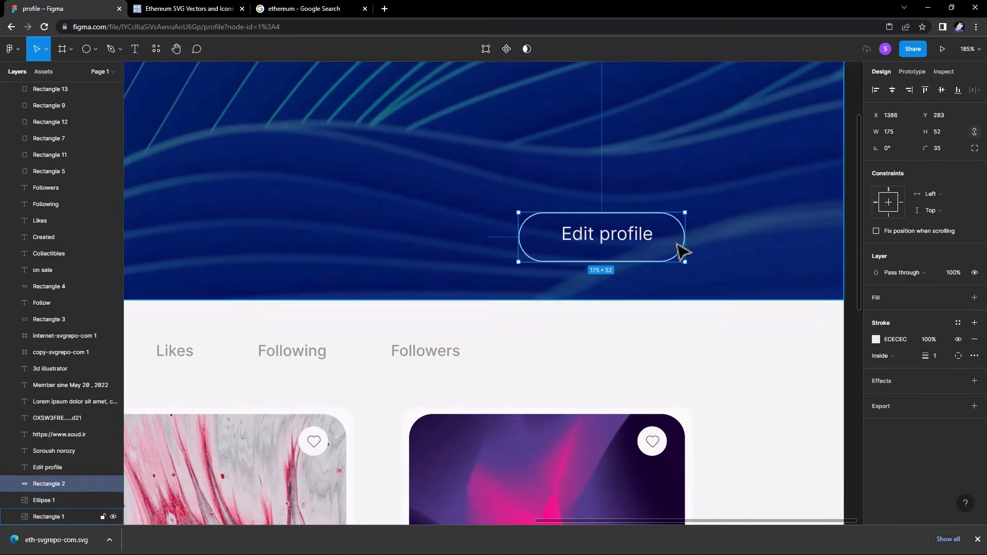
{"action": "left_click_drag", "start_coordinate": [679, 251], "coordinate": [687, 251]}
{"action": "left_click_drag", "start_coordinate": [630, 237], "coordinate": [636, 237]}
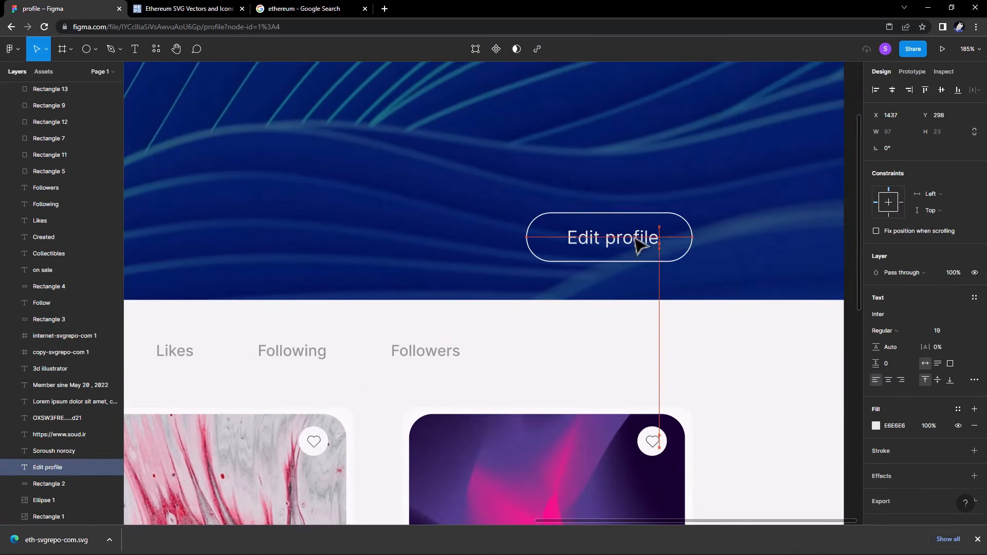
{"action": "left_click", "coordinate": [685, 352]}
Pan and zoom out until the whole profile frame is centred in view.
{"action": "scroll", "coordinate": [643, 355], "scroll_direction": "down", "scroll_amount": 5}
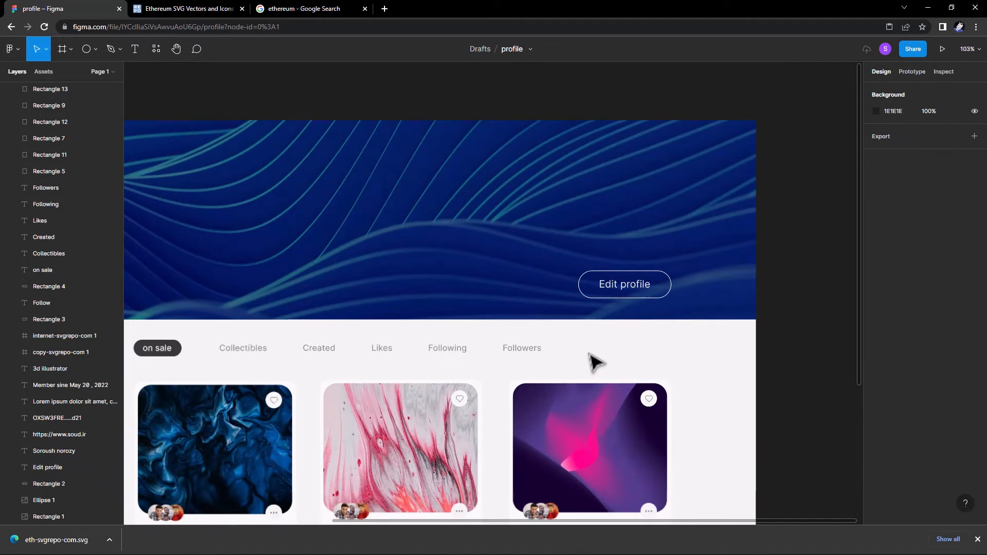
{"action": "scroll", "coordinate": [596, 362], "scroll_direction": "down", "scroll_amount": 3}
{"action": "scroll", "coordinate": [639, 341], "scroll_direction": "up", "scroll_amount": 8}
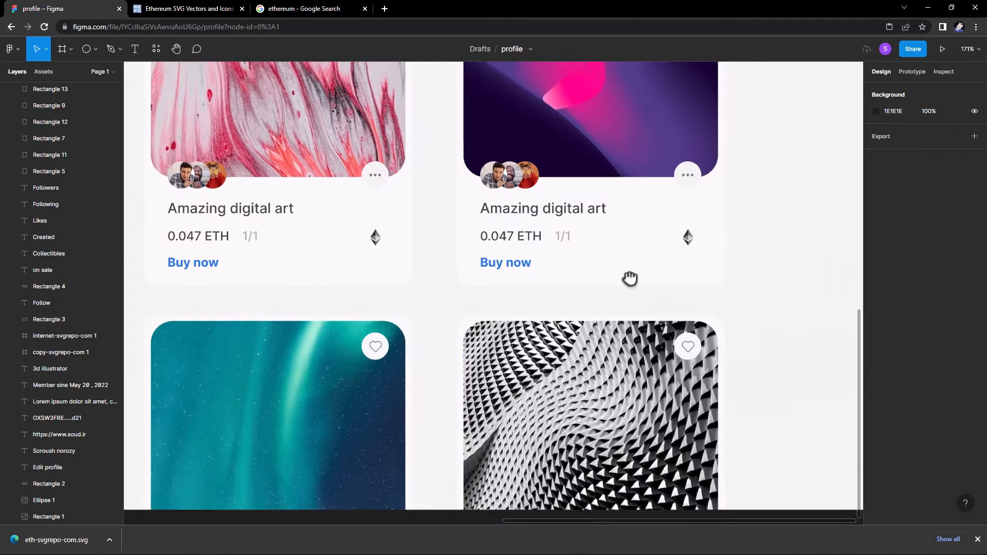
{"action": "left_click_drag", "start_coordinate": [629, 279], "coordinate": [630, 268]}
{"action": "left_click_drag", "start_coordinate": [421, 399], "coordinate": [628, 381]}
{"action": "left_click_drag", "start_coordinate": [329, 368], "coordinate": [713, 525]}
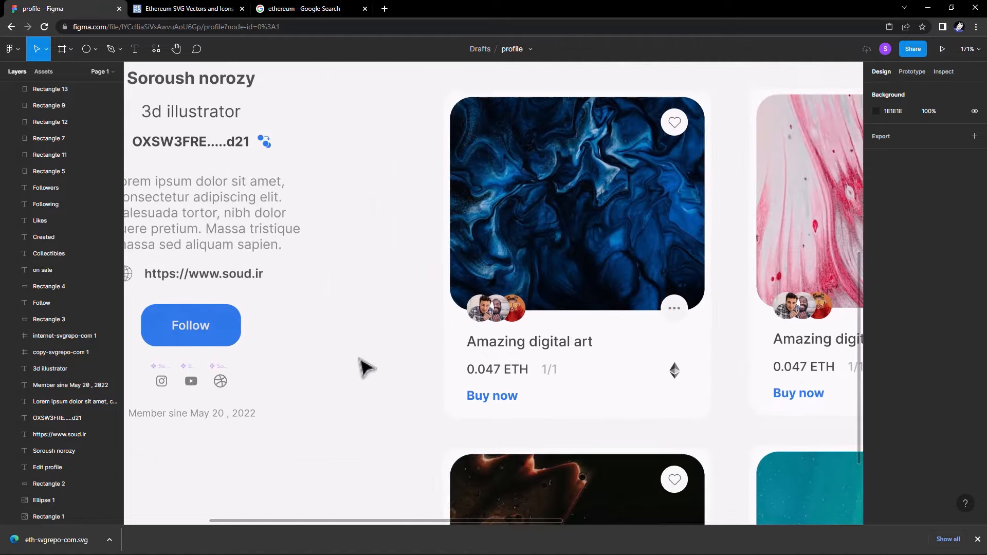
{"action": "left_click_drag", "start_coordinate": [292, 301], "coordinate": [427, 403]}
{"action": "left_click_drag", "start_coordinate": [430, 182], "coordinate": [557, 430]}
{"action": "left_click_drag", "start_coordinate": [597, 277], "coordinate": [125, 274]}
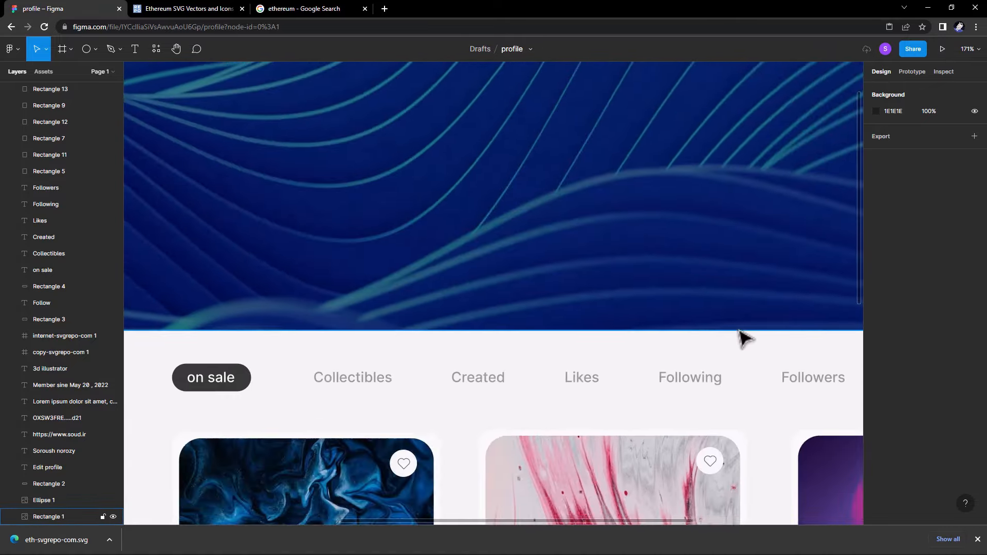
{"action": "left_click_drag", "start_coordinate": [738, 330], "coordinate": [358, 347]}
{"action": "scroll", "coordinate": [566, 335], "scroll_direction": "down", "scroll_amount": 3}
{"action": "left_click_drag", "start_coordinate": [513, 354], "coordinate": [713, 267]}
{"action": "scroll", "coordinate": [696, 302], "scroll_direction": "down", "scroll_amount": 5}
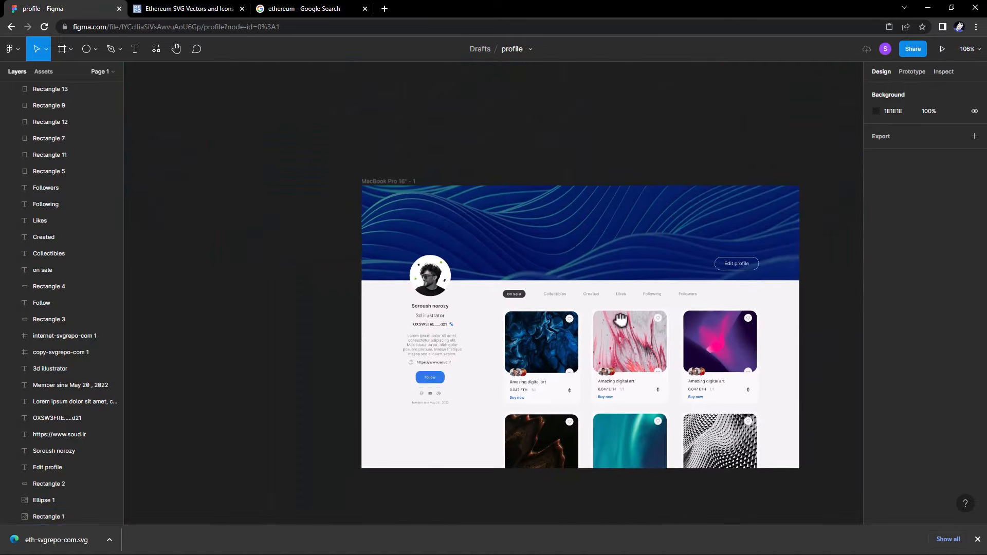
{"action": "left_click_drag", "start_coordinate": [621, 319], "coordinate": [563, 301]}
{"action": "scroll", "coordinate": [584, 336], "scroll_direction": "up", "scroll_amount": 3}
{"action": "left_click_drag", "start_coordinate": [584, 335], "coordinate": [573, 321]}
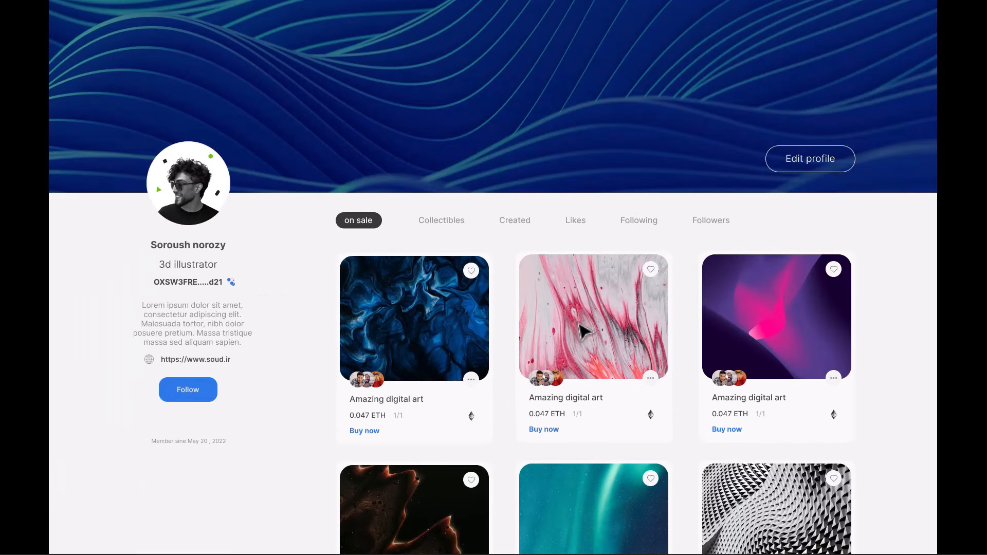